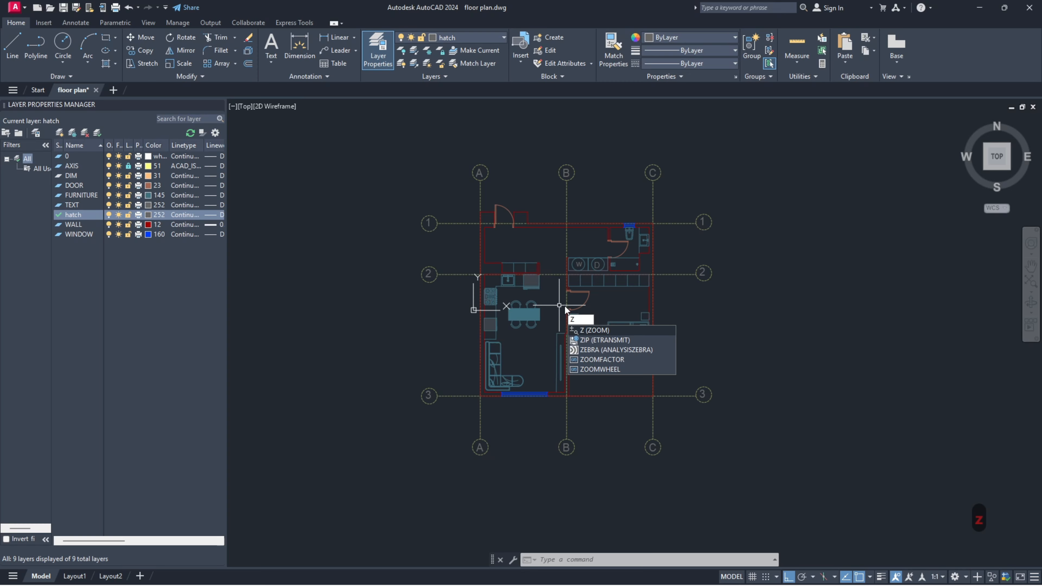
Step: Turn off the AXIS and TEXT layers so only the walls, doors, windows and furniture are displayed
key(Return)
click(395, 152)
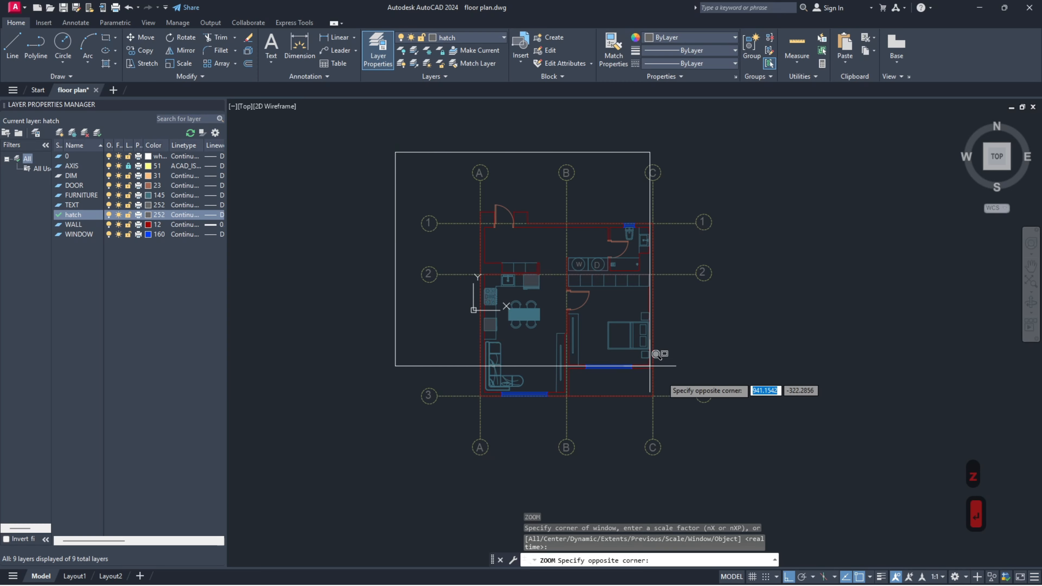
click(751, 489)
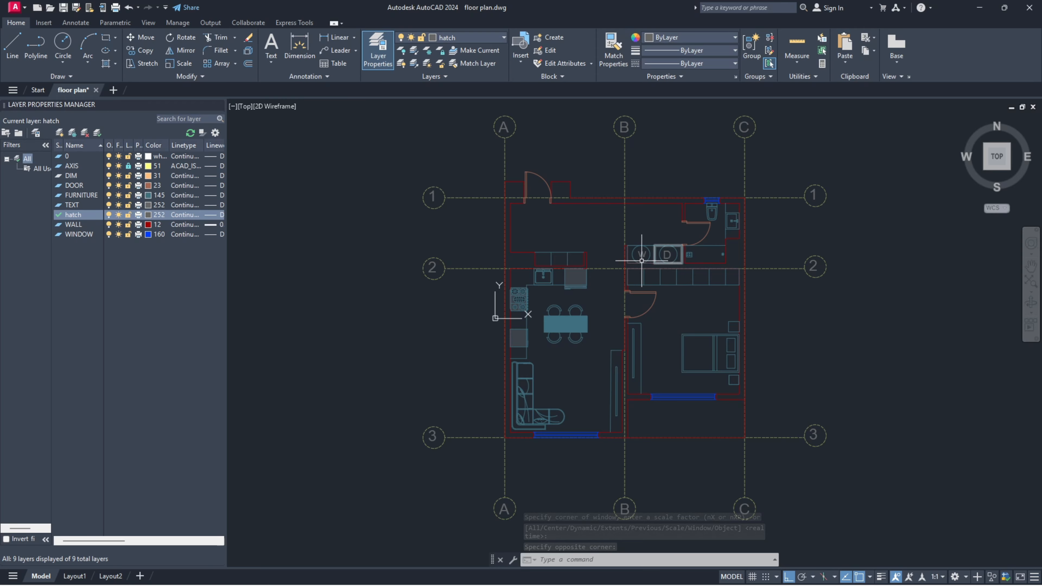
text(h)
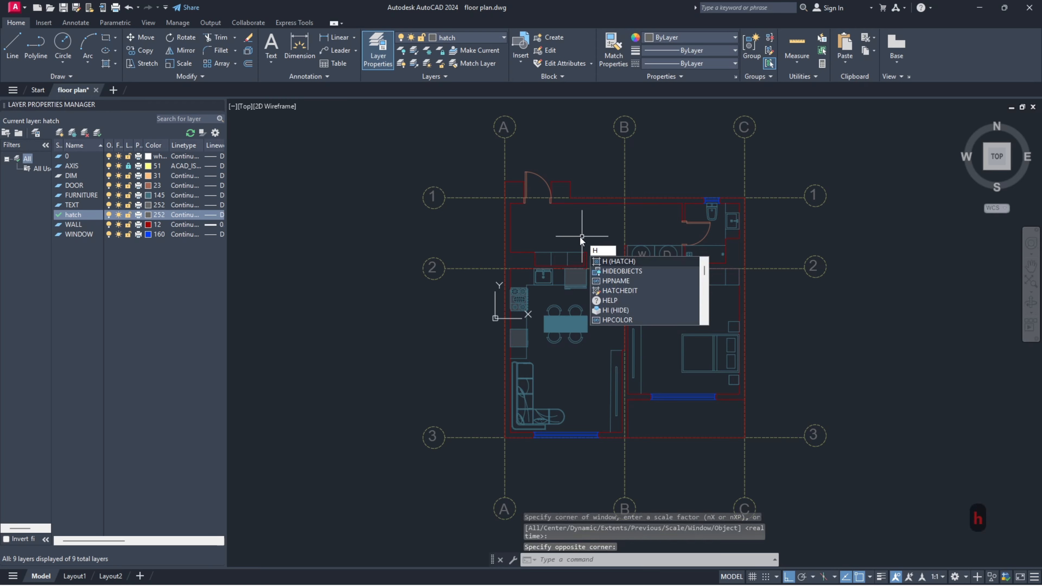
key(Escape)
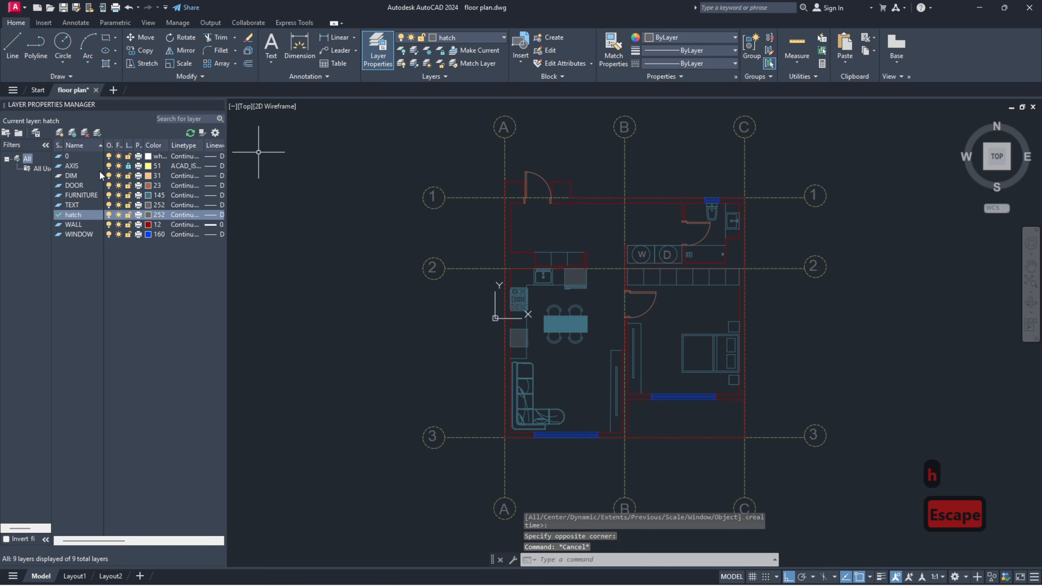
click(108, 166)
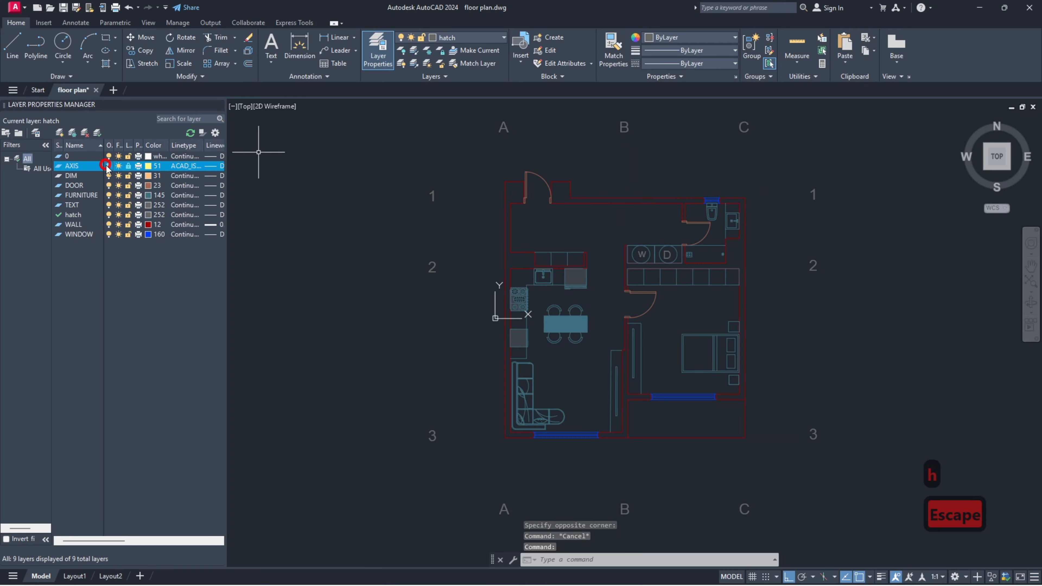
click(109, 205)
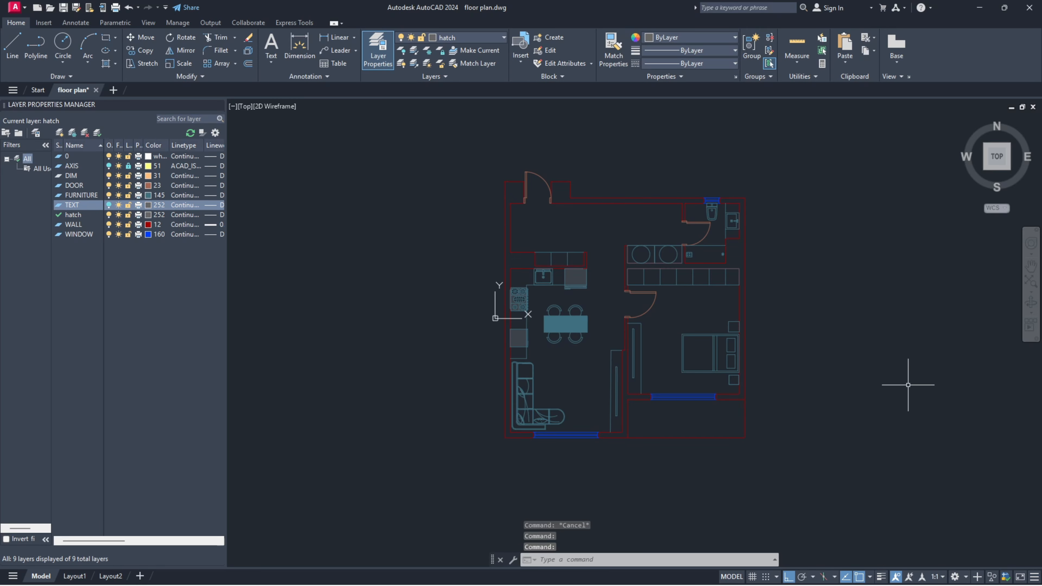
Step: Start a hatch and pick internal points inside the exterior and interior wall outlines of the floor plan
text(ha)
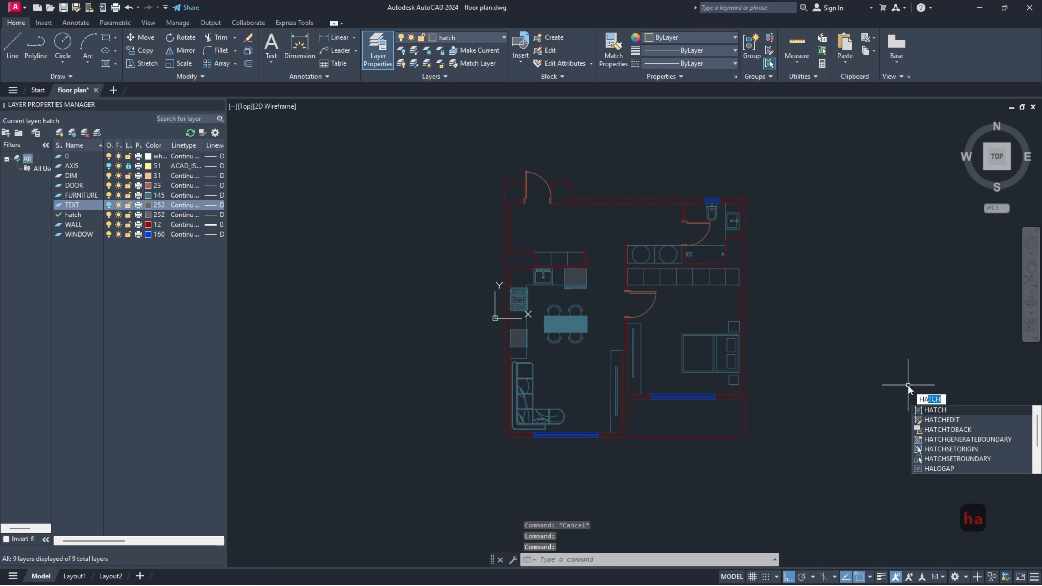
key(Return)
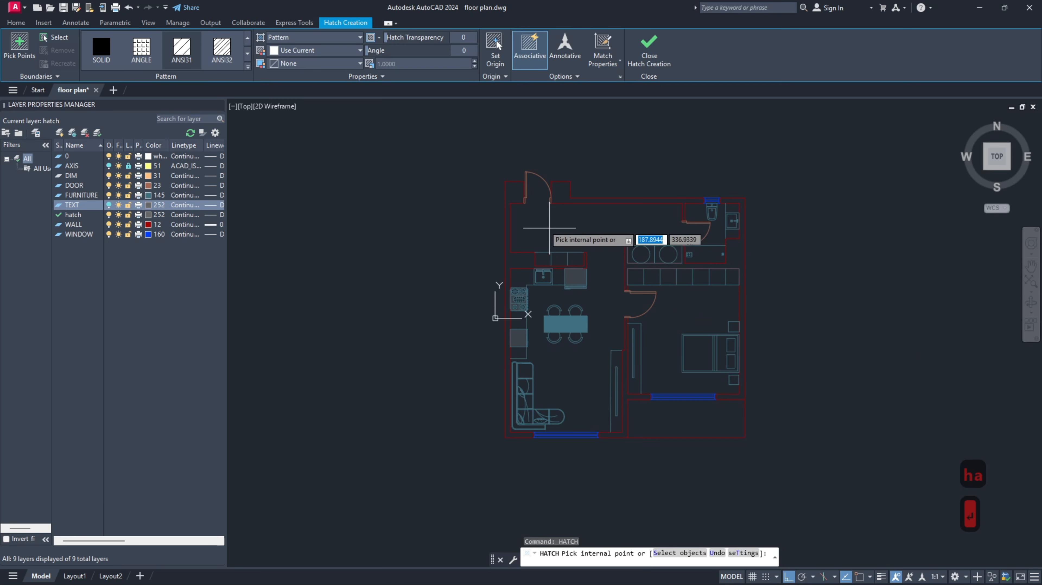
click(511, 197)
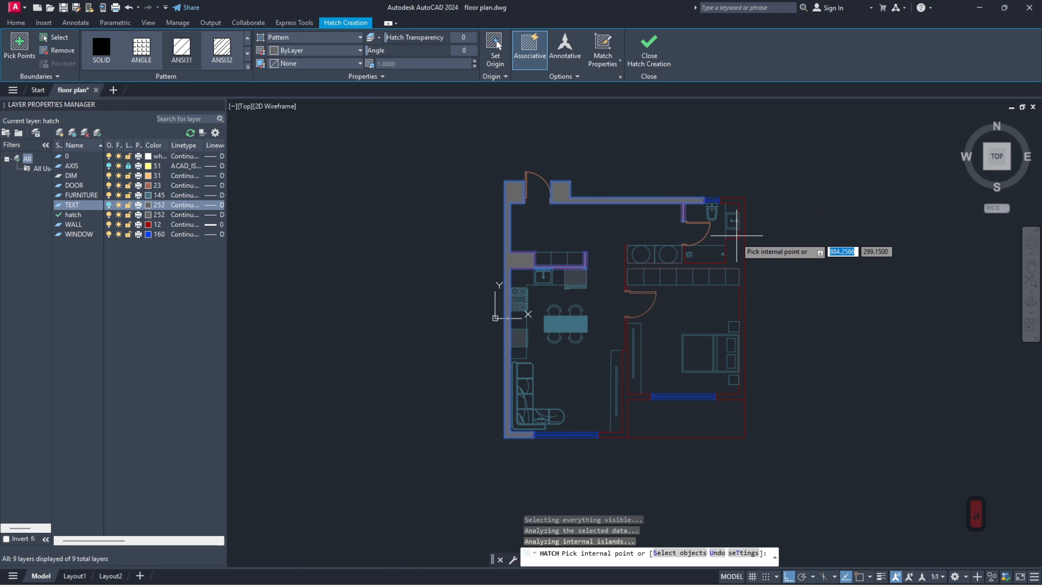
click(732, 243)
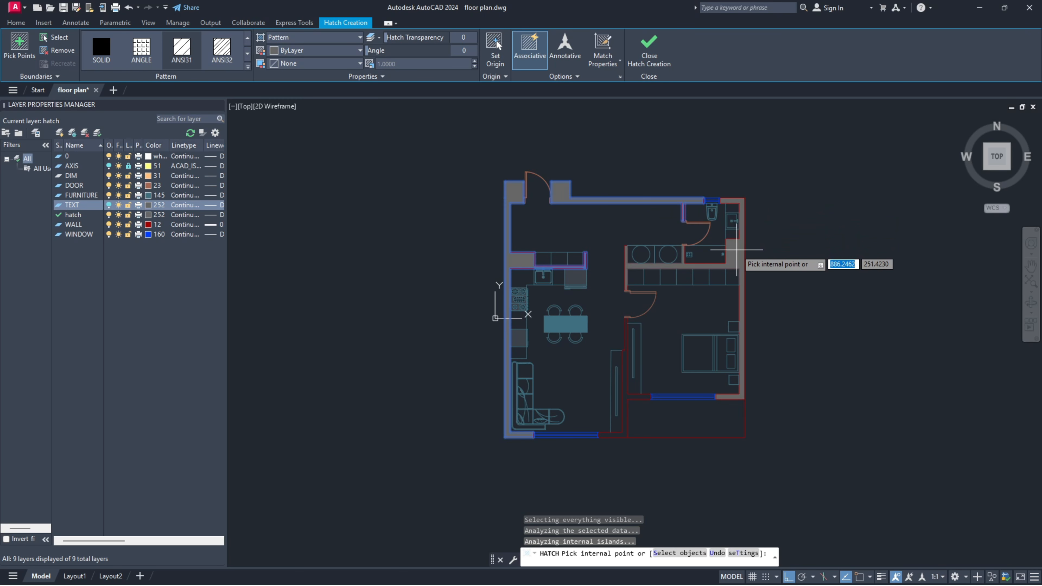
click(625, 405)
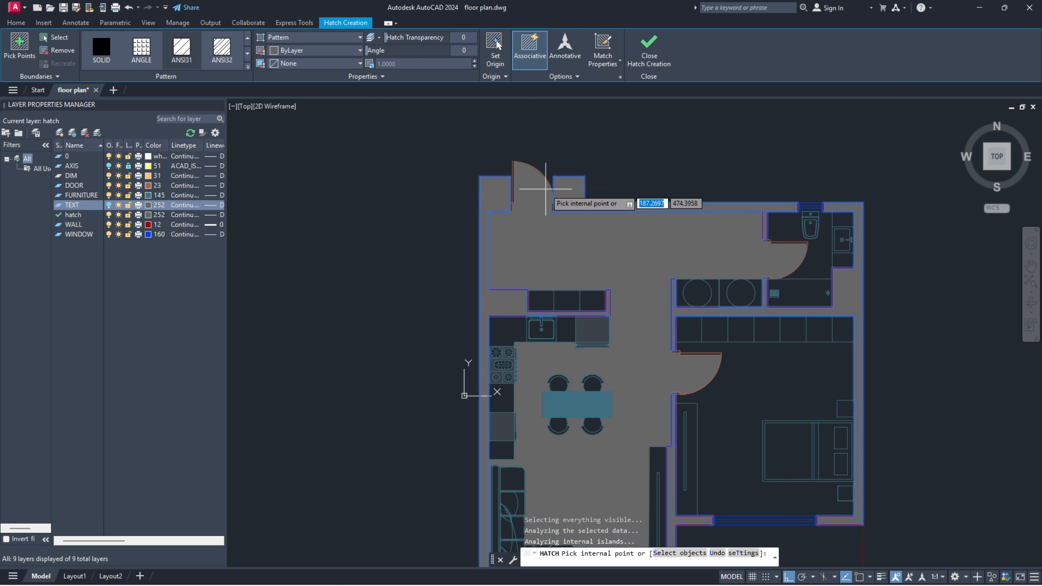
scroll(535, 177, up, 8)
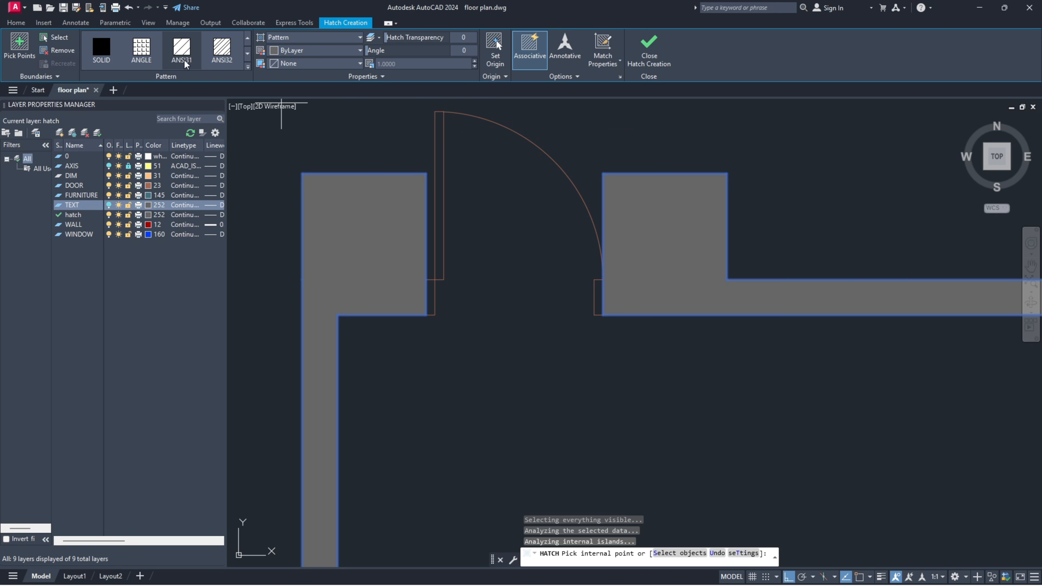
Step: Apply the ANSI31 pattern at a scale of 40 to the wall hatch and finish it
click(184, 50)
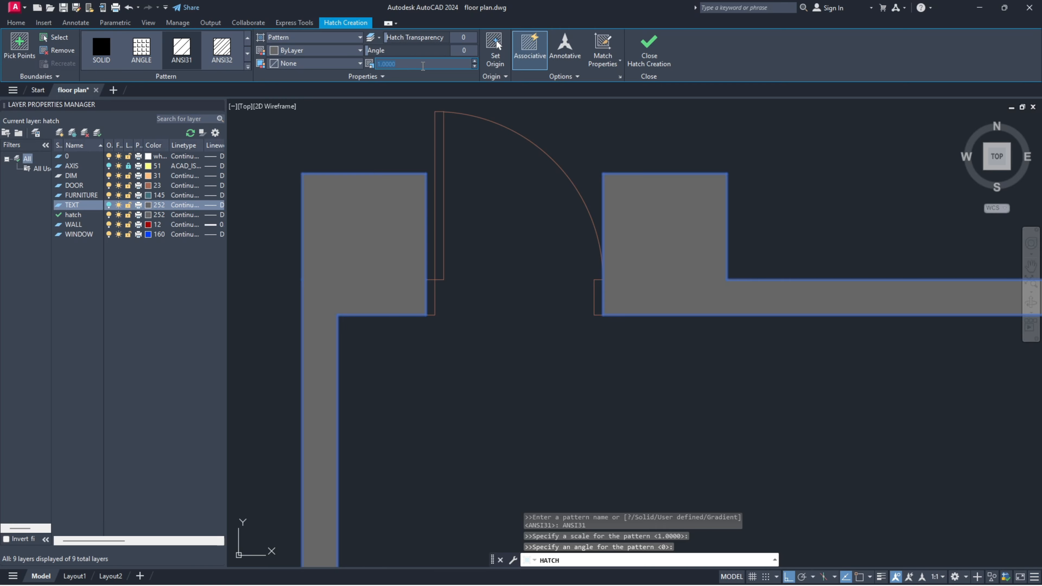
key(Return)
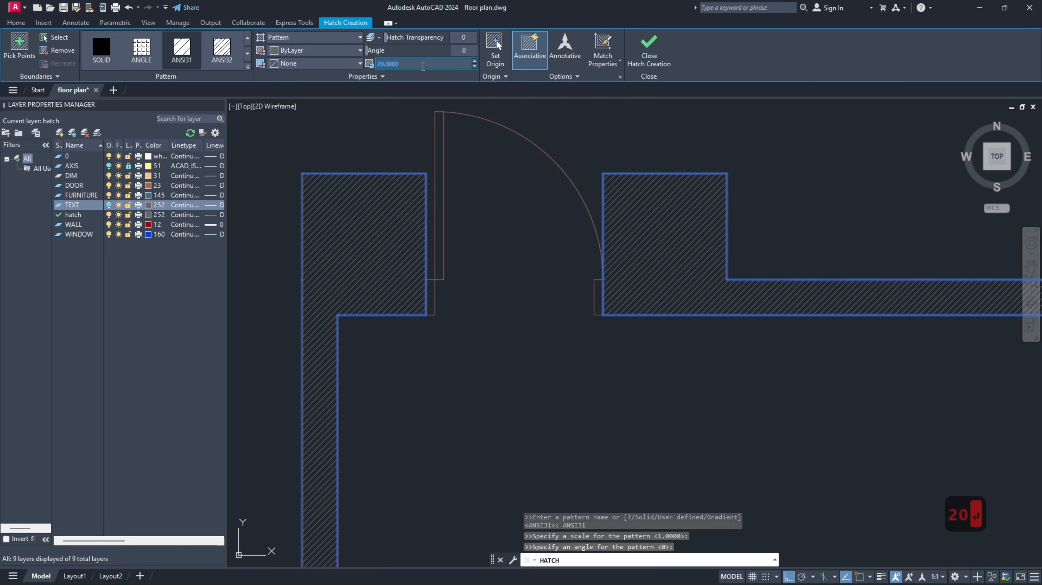
text(40)
key(Return)
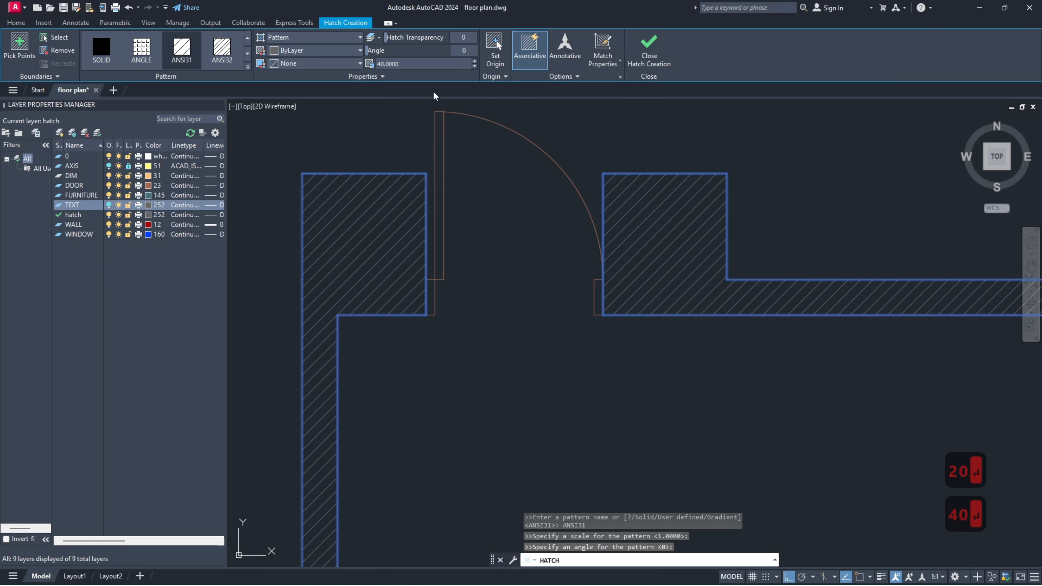
key(Escape)
scroll(484, 160, down, 6)
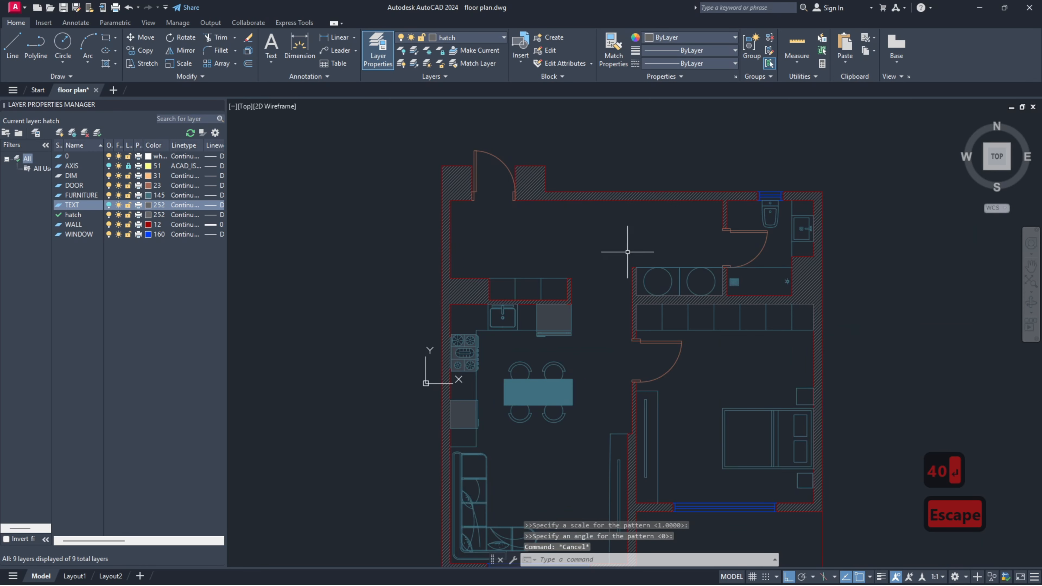
Step: Turn off the DOOR layer to clear the doorways in the floor plan
middle_drag(688, 289, 611, 246)
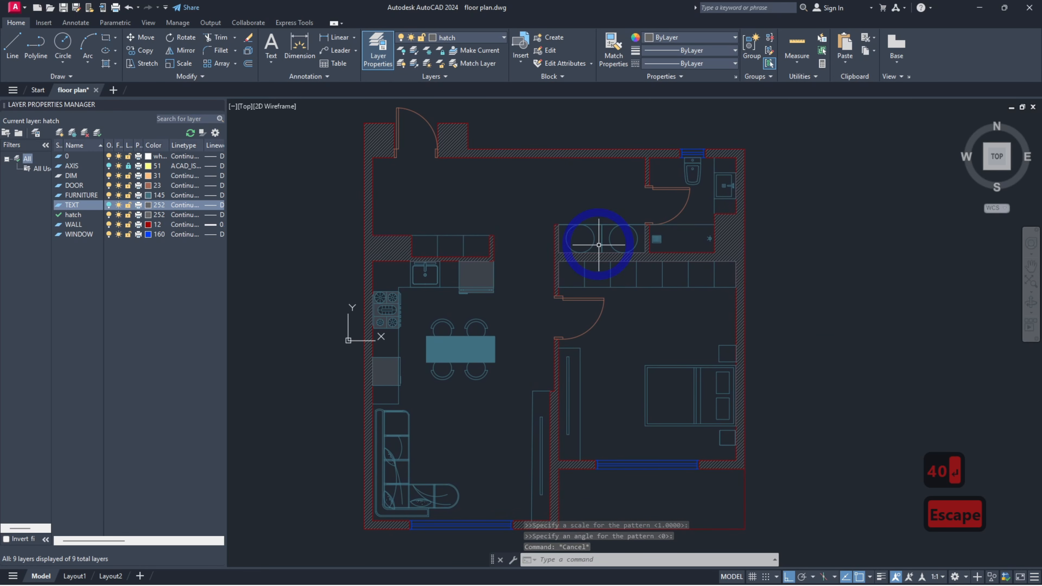
scroll(599, 245, down, 2)
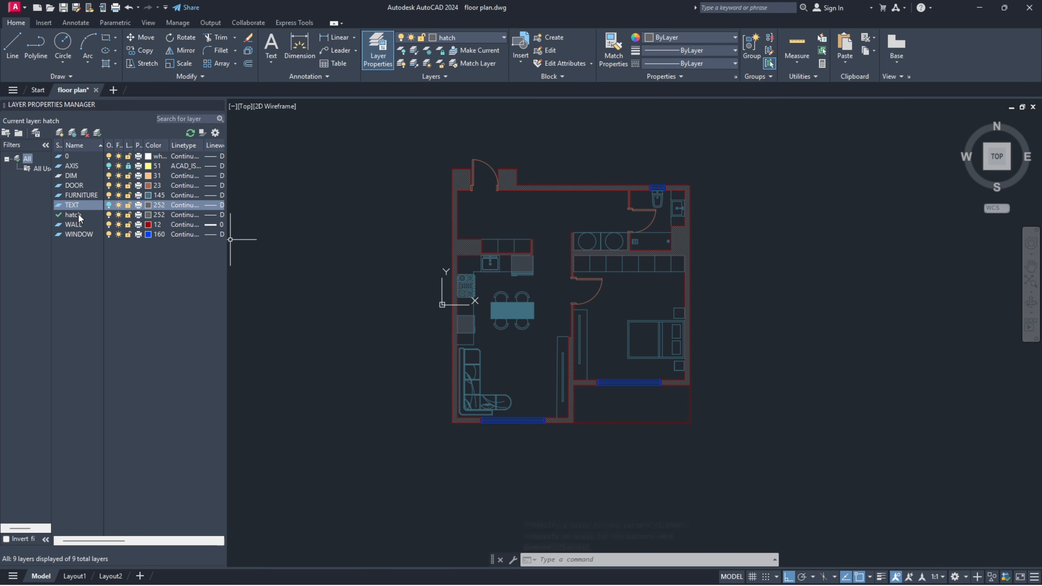
scroll(469, 188, up, 4)
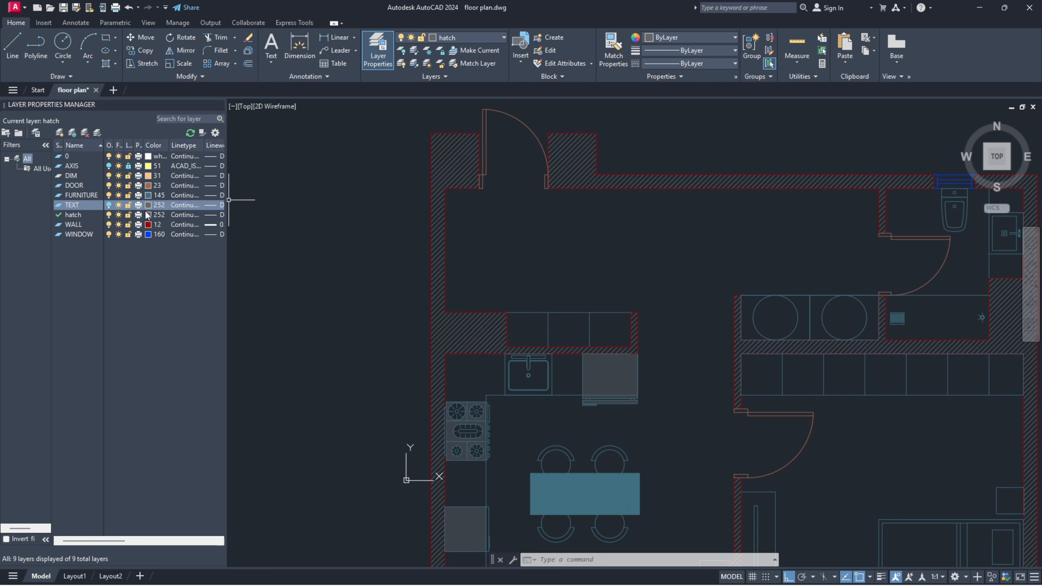
click(108, 187)
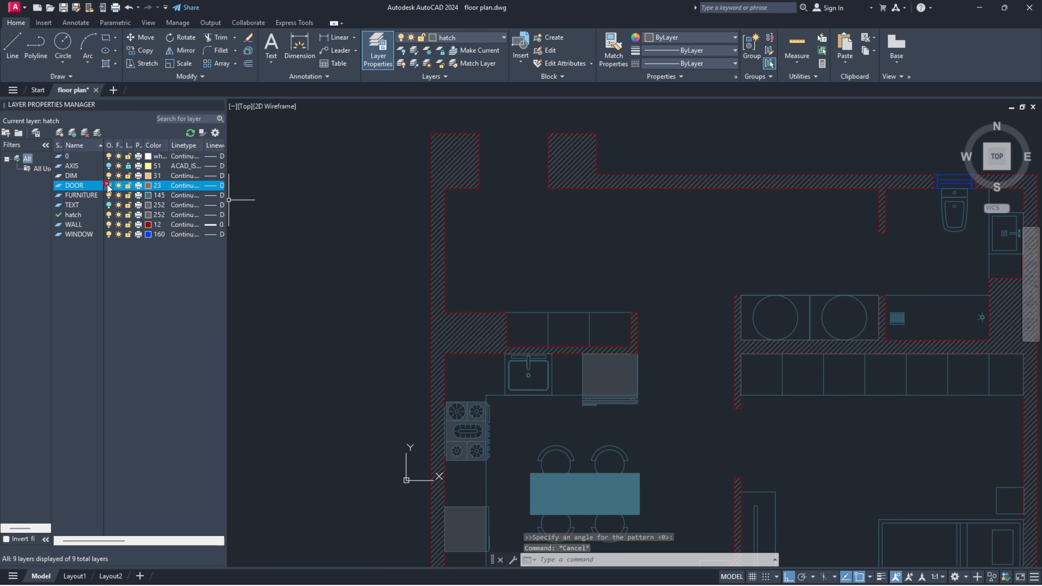
key(Escape)
scroll(551, 247, down, 4)
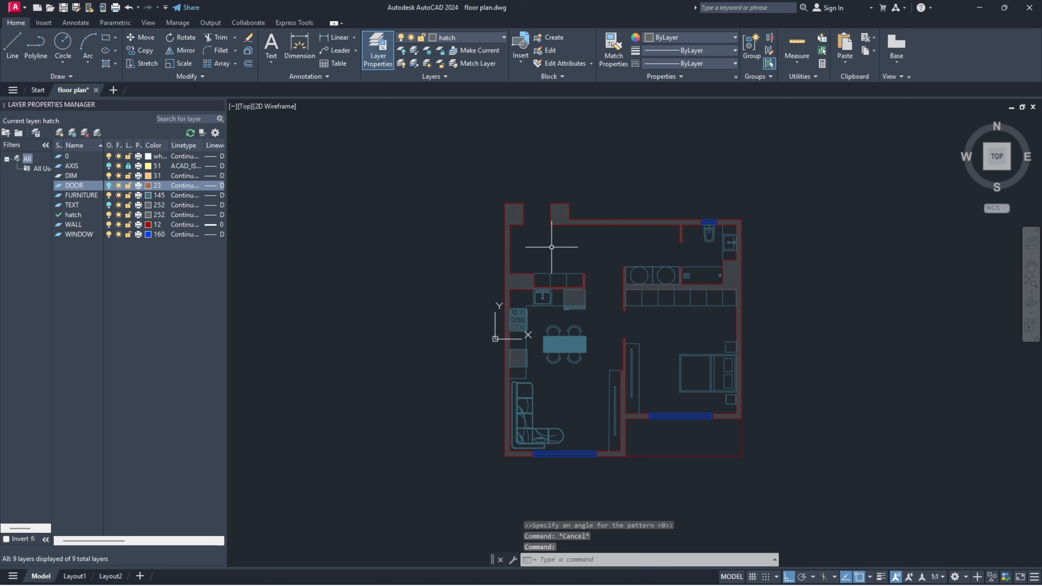
Step: Draw a line across the entrance door opening along the inner wall face, joining both jambs
text(l)
key(Return)
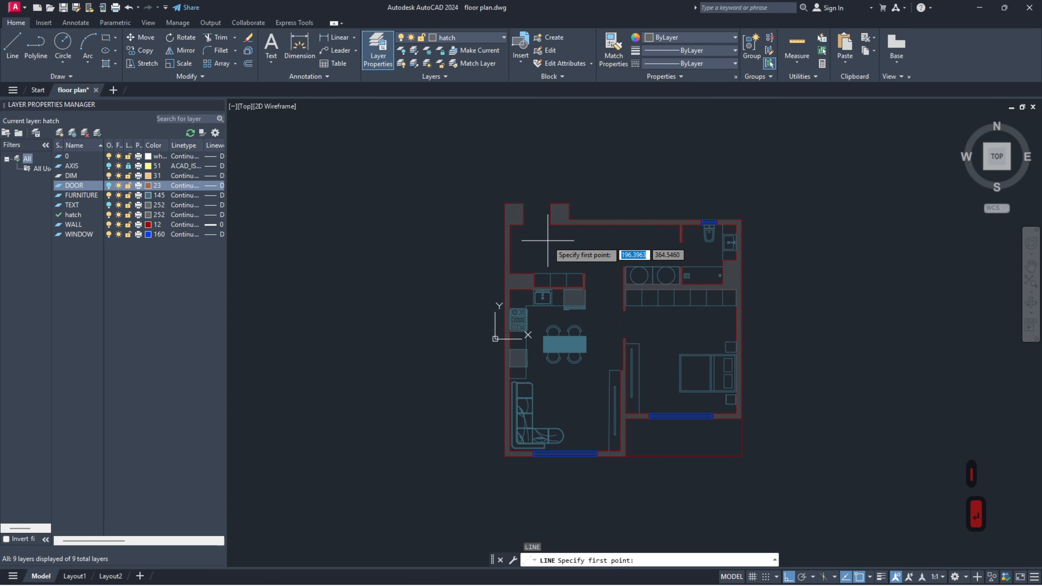
scroll(534, 227, up, 2)
click(520, 227)
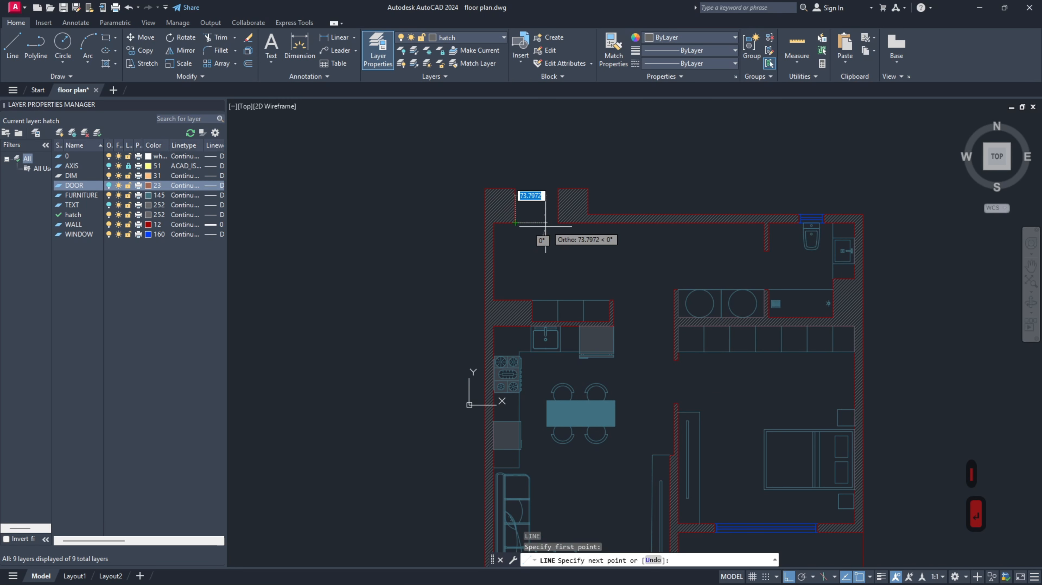
click(558, 222)
key(Escape)
Step: Draw a line across the bathroom doorway from the upper wall end to the lower wall end
scroll(748, 254, up, 2)
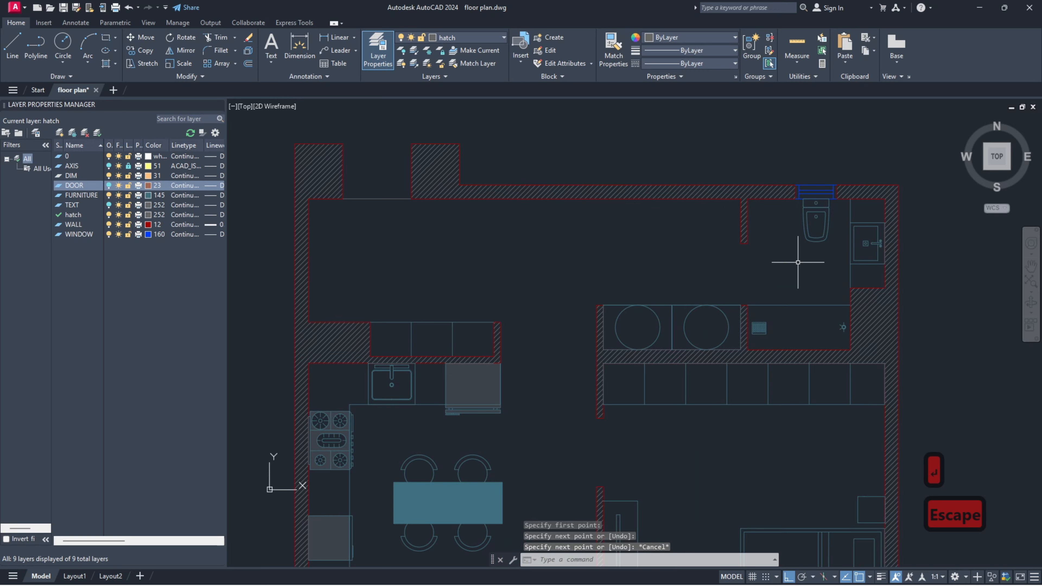
key(space)
click(741, 243)
scroll(744, 303, up, 5)
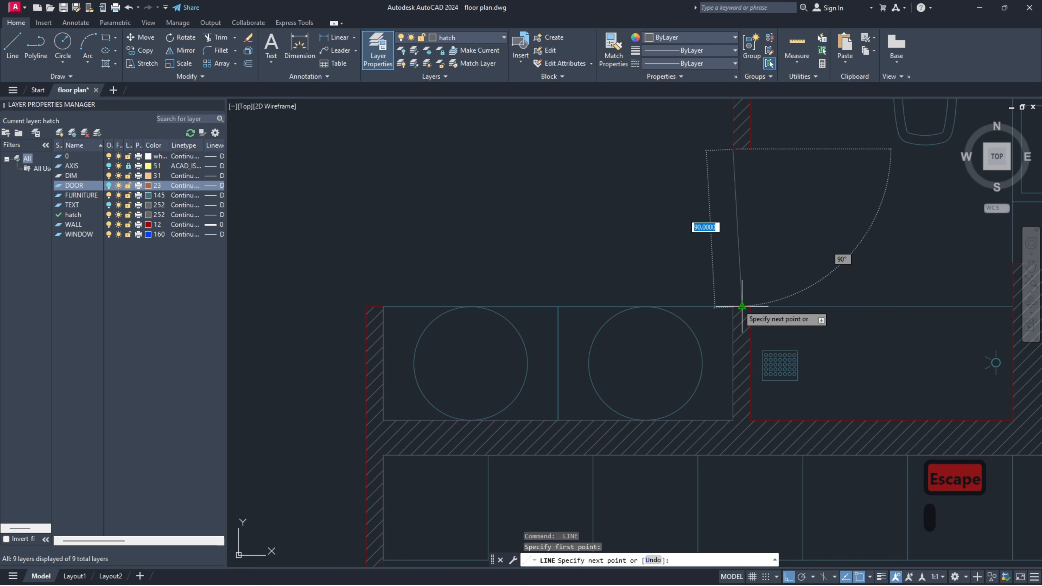
key(Escape)
Step: Create boundaries from points inside the main floor area and the bathroom, accepting regions instead of polylines
scroll(759, 220, down, 5)
scroll(759, 219, down, 4)
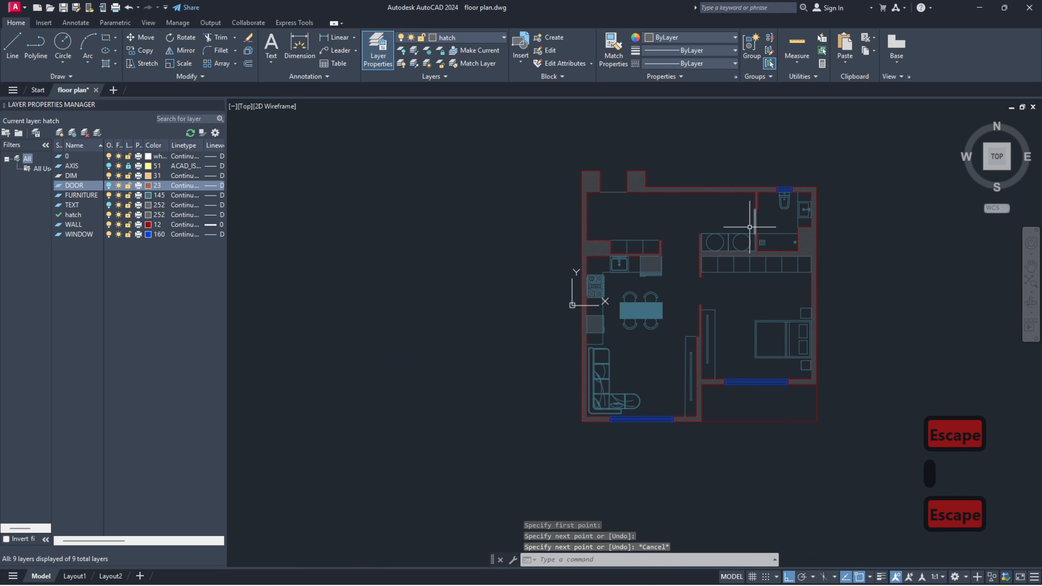
mouse_move(723, 281)
middle_down()
mouse_move(670, 251)
mouse_move(638, 263)
middle_up()
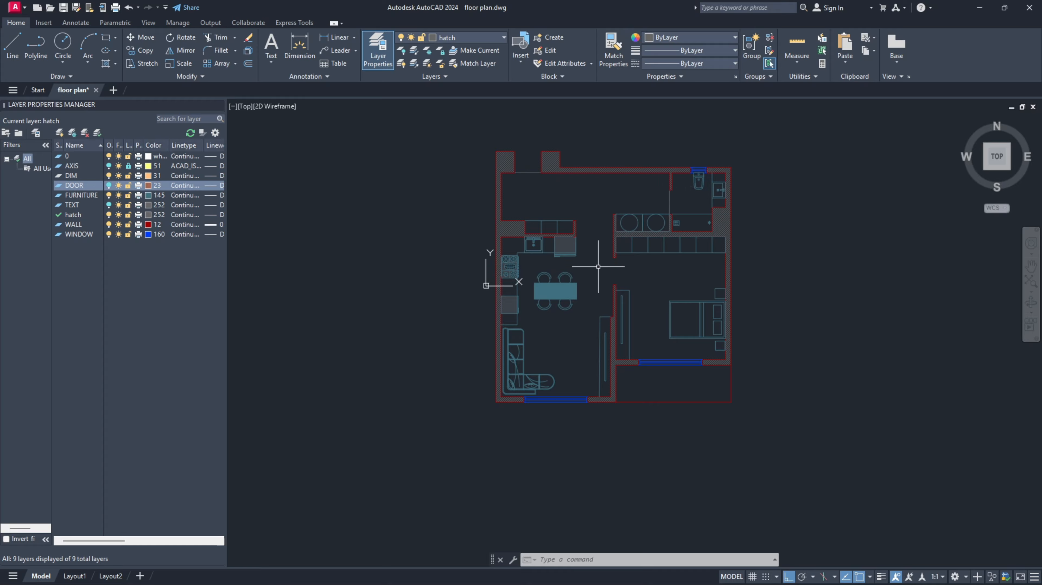
text(bou)
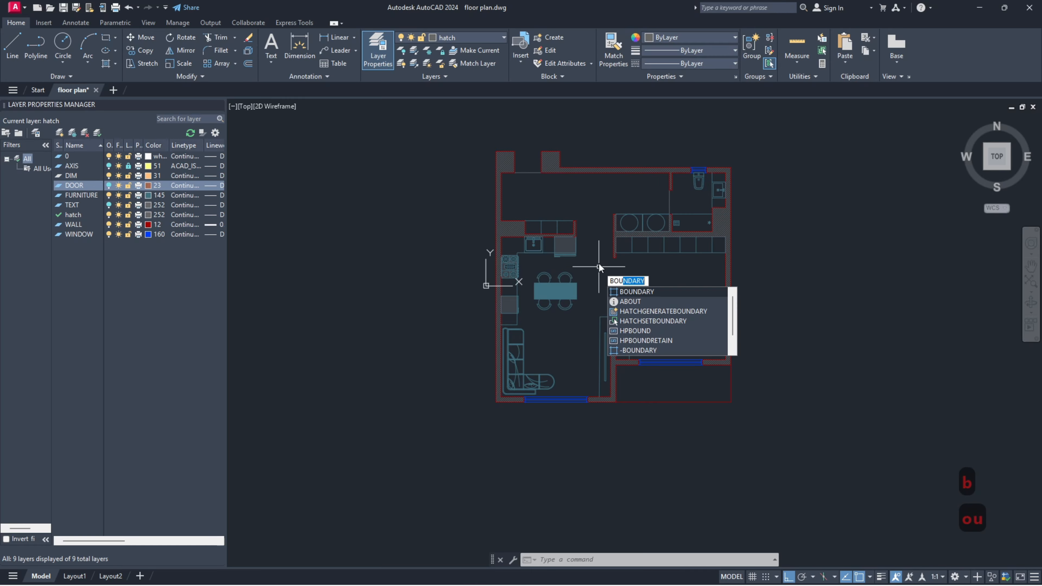
key(Return)
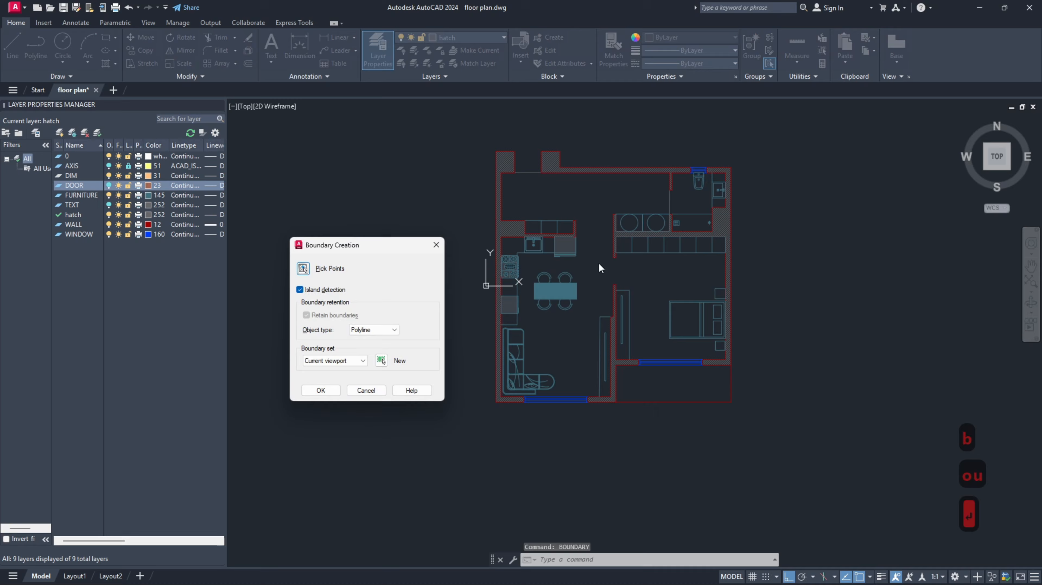
click(321, 390)
click(595, 288)
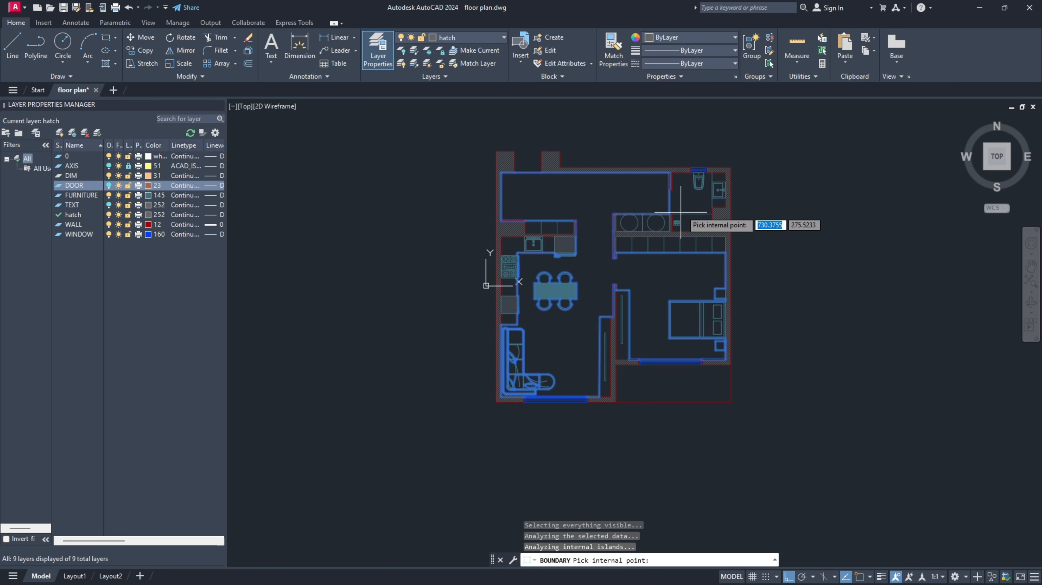
click(688, 199)
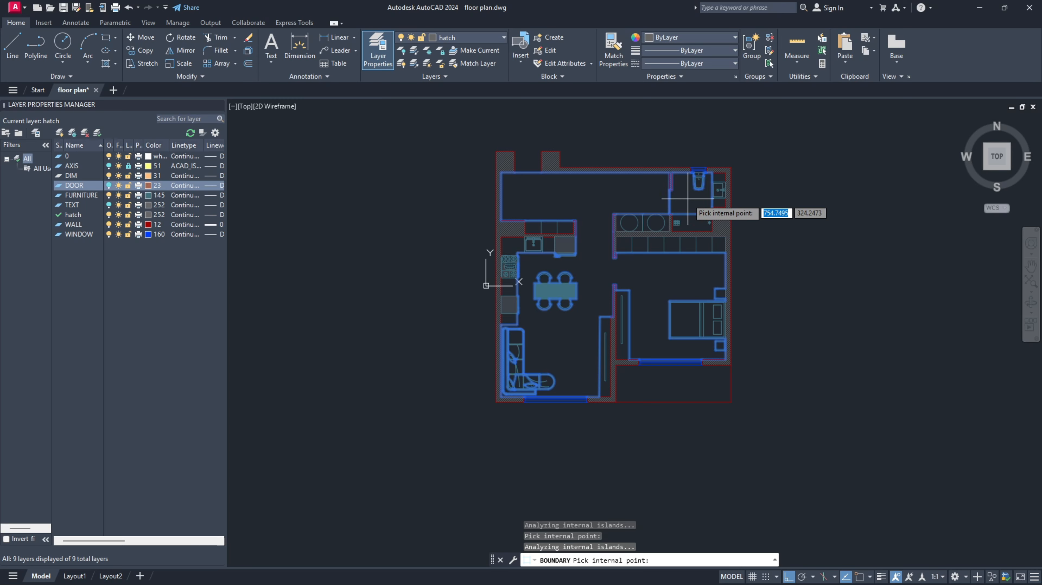
key(Return)
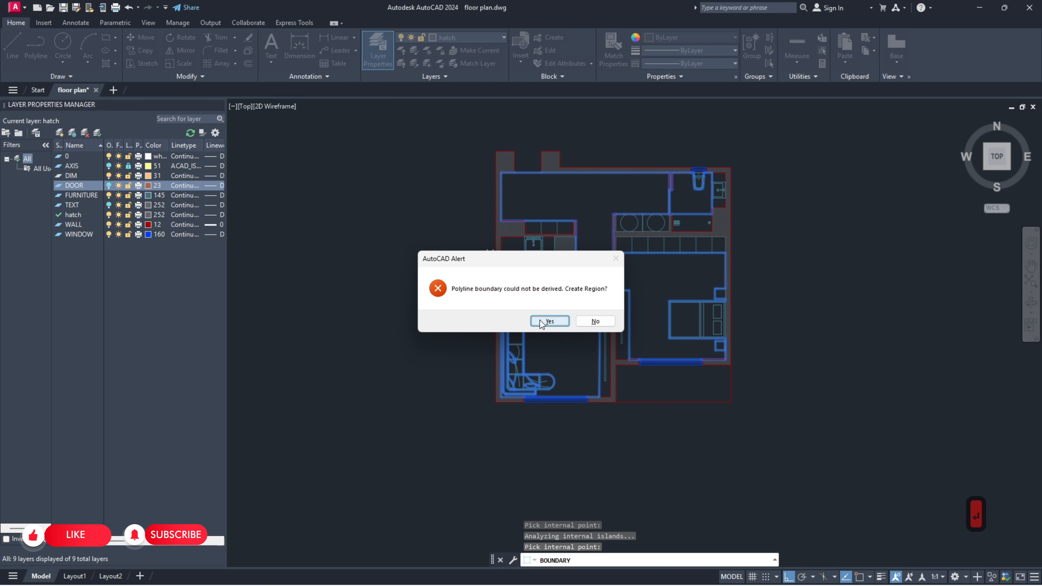
click(547, 321)
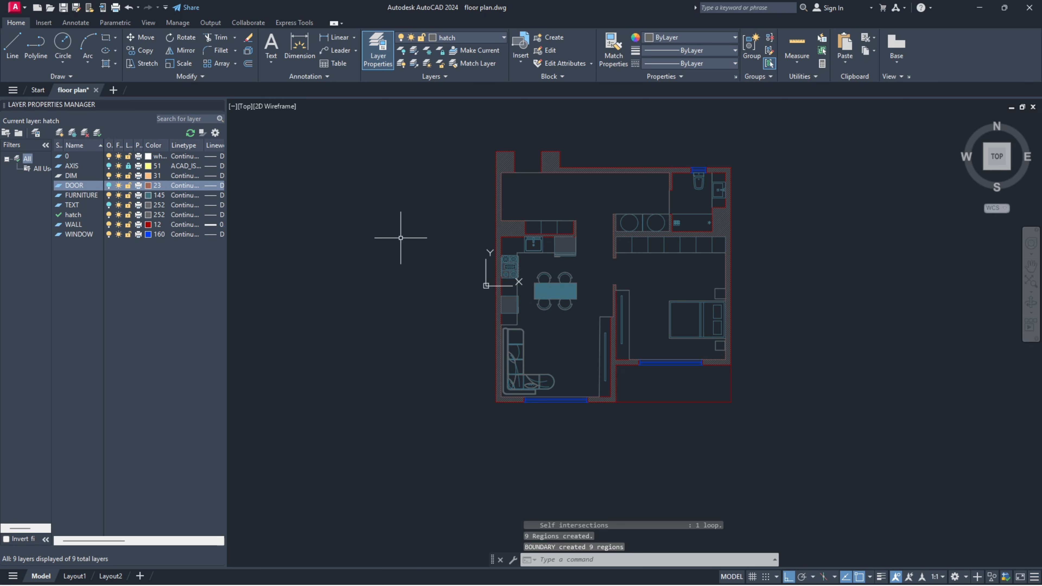
Step: Start a hatch and pick an internal point in the open main floor area, covering the hallway, living room and bedroom
text(ha)
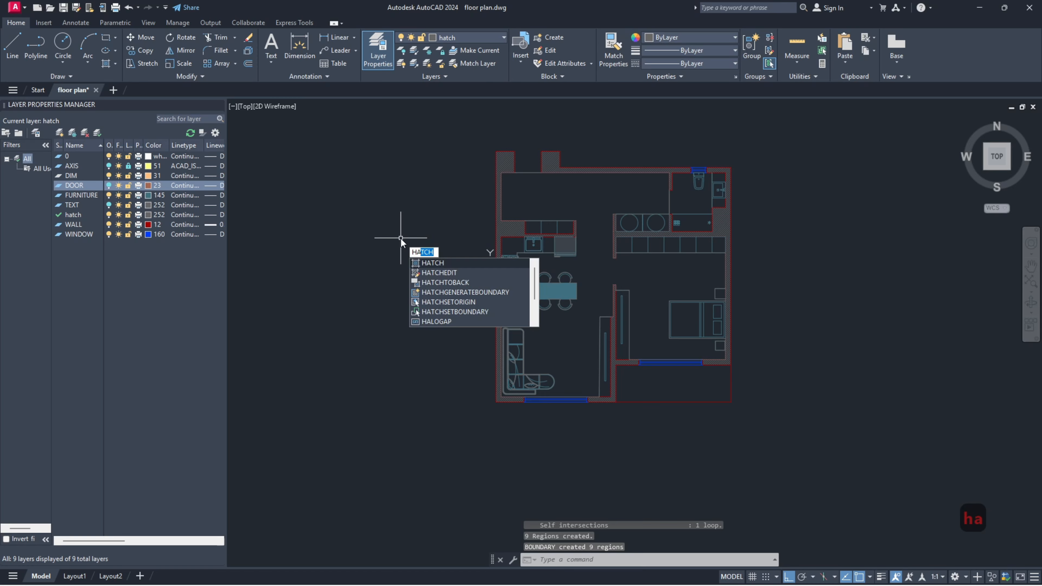
key(Return)
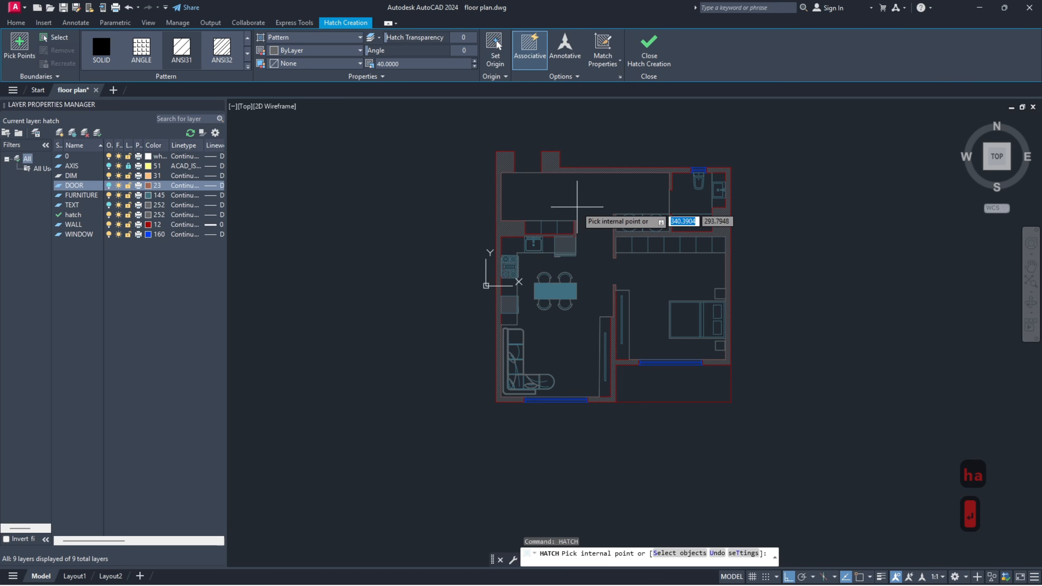
click(577, 206)
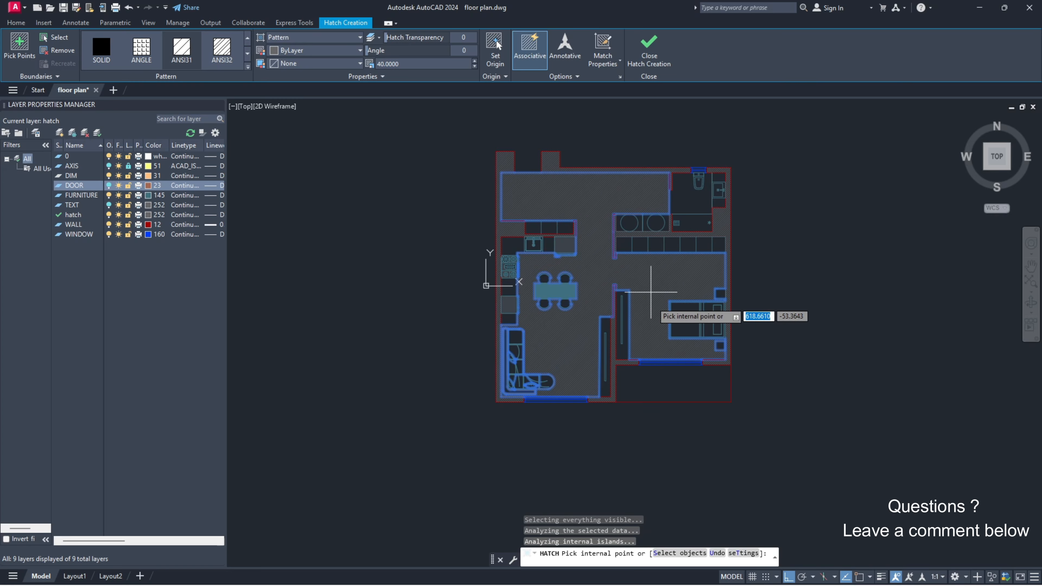
scroll(616, 285, up, 4)
scroll(555, 220, down, 2)
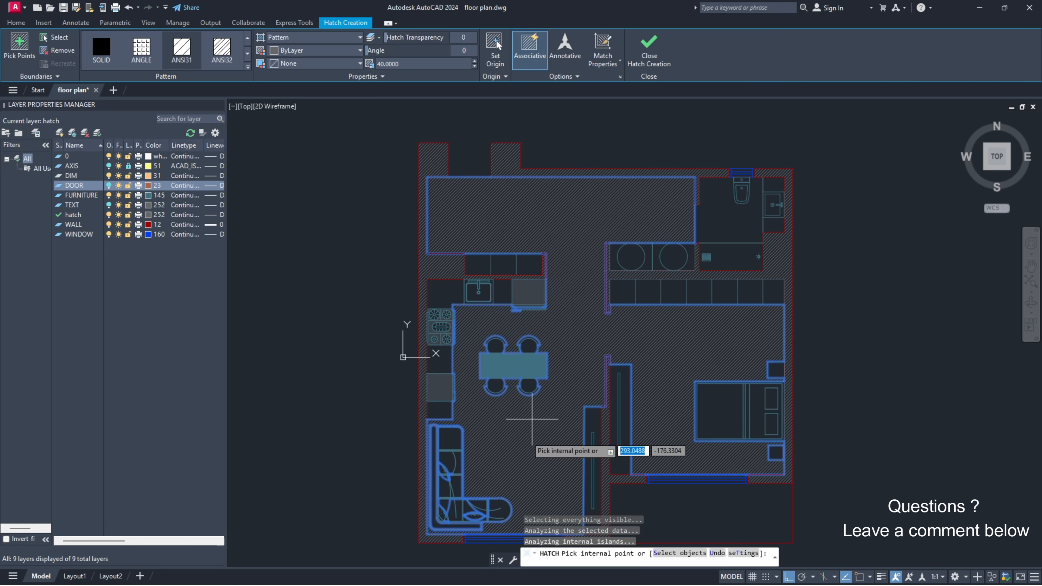
middle_drag(666, 357, 638, 311)
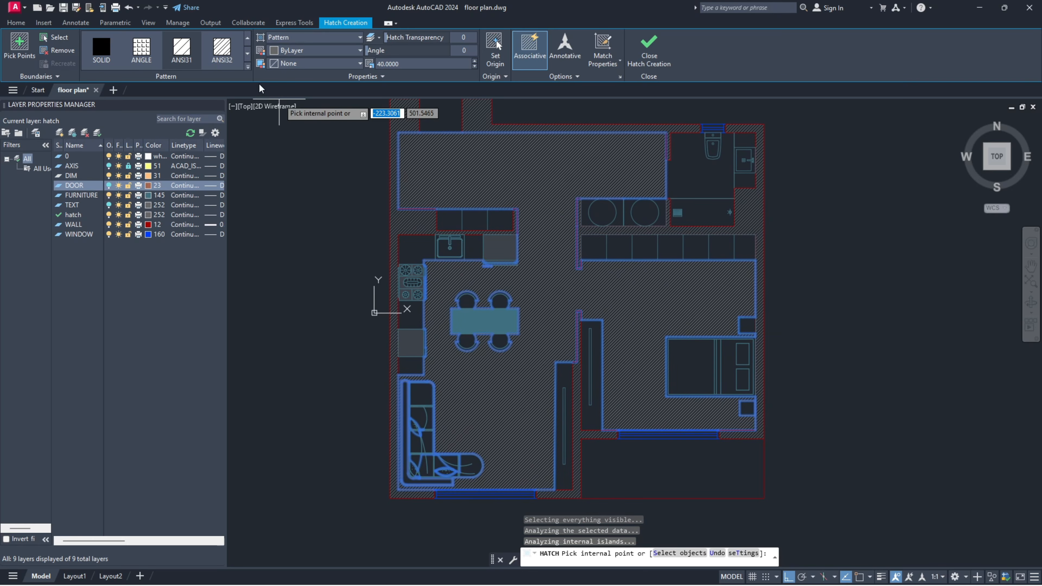
Step: Apply the DOLMIT pattern to the main floor area and finish the hatch
scroll(193, 50, down, 2)
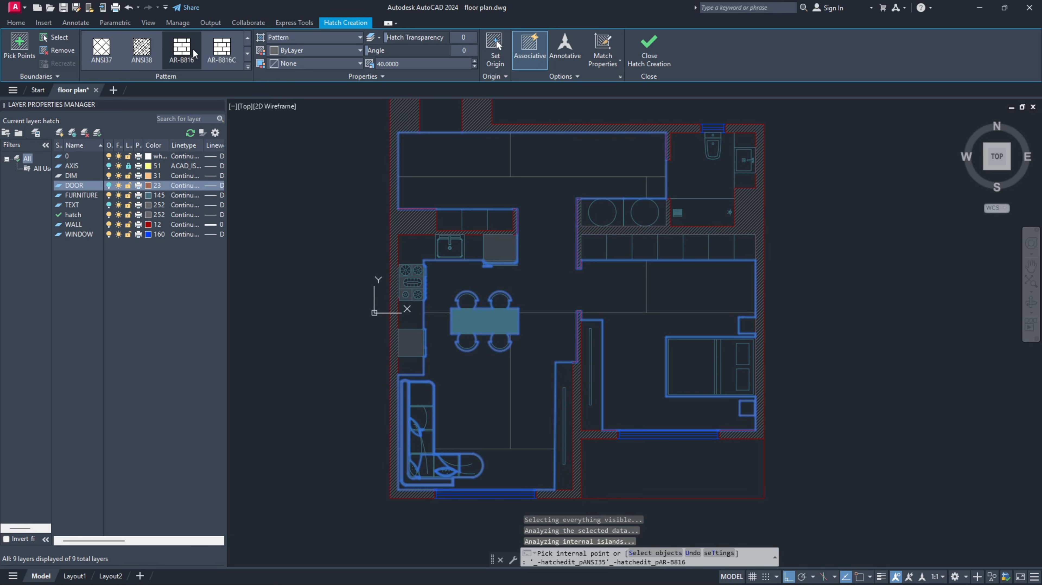
scroll(193, 48, down, 2)
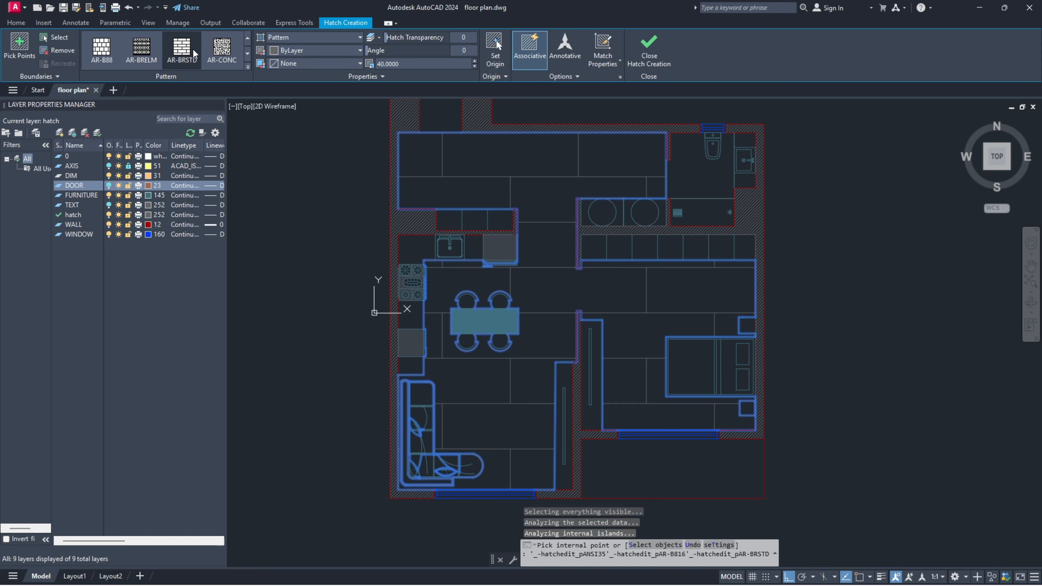
scroll(192, 48, down, 2)
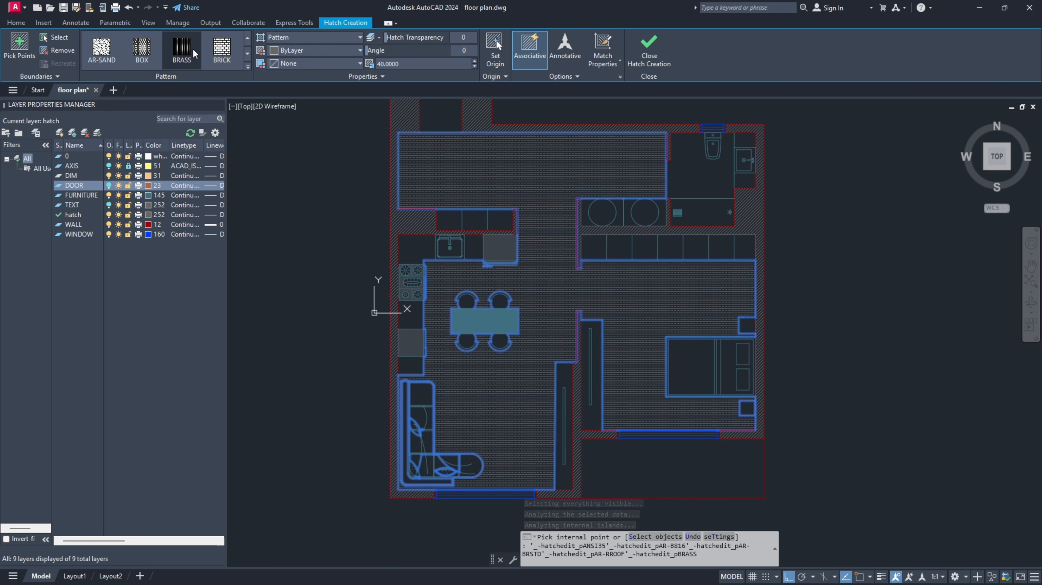
scroll(192, 48, down, 1)
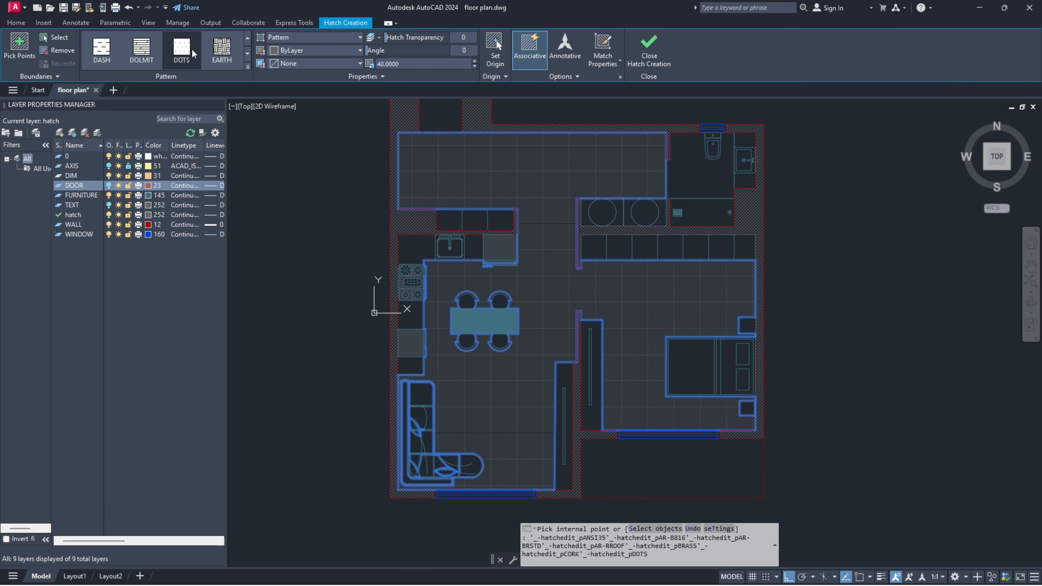
click(141, 53)
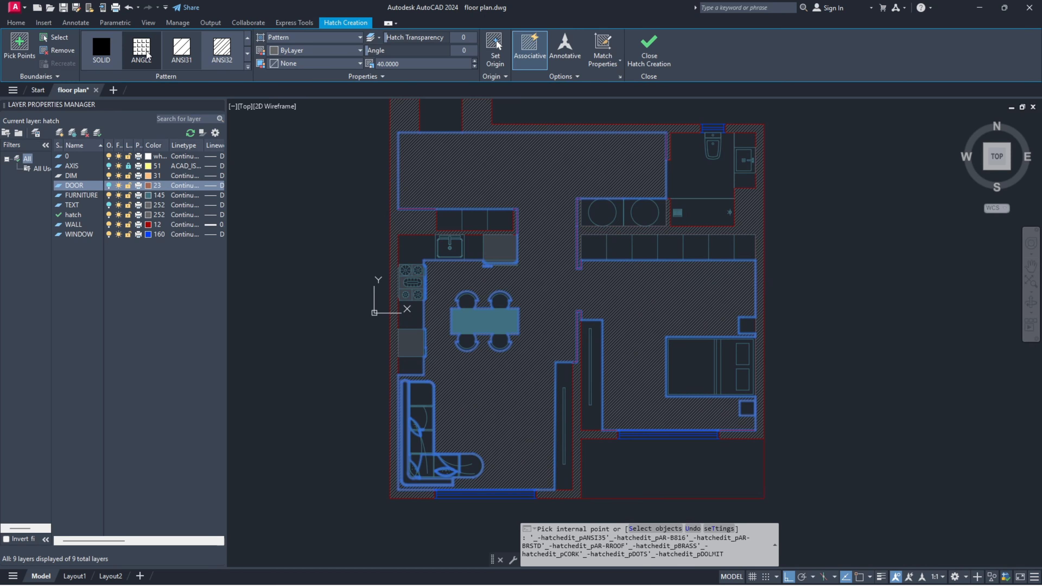
scroll(179, 56, down, 7)
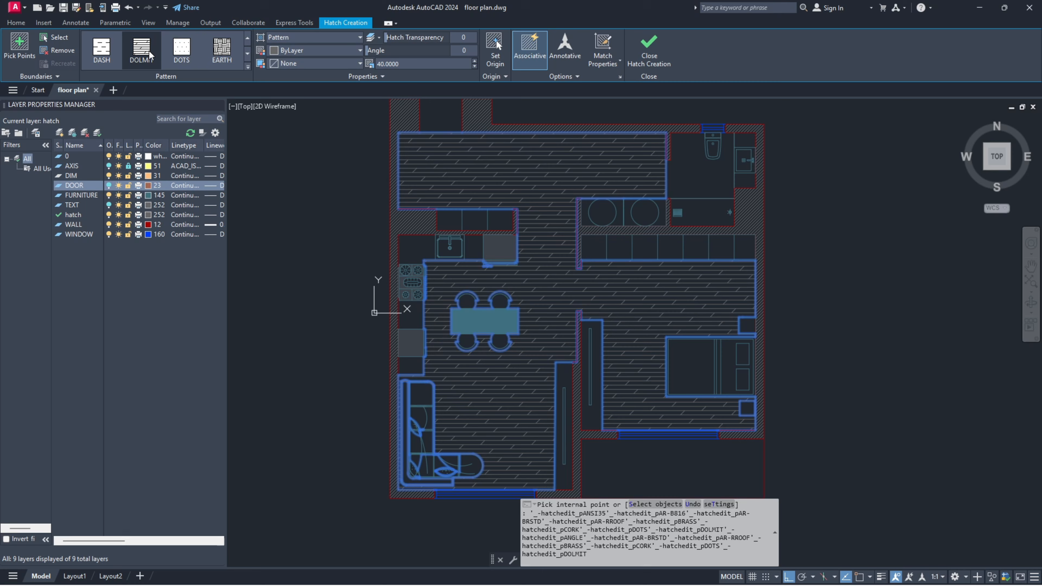
click(148, 54)
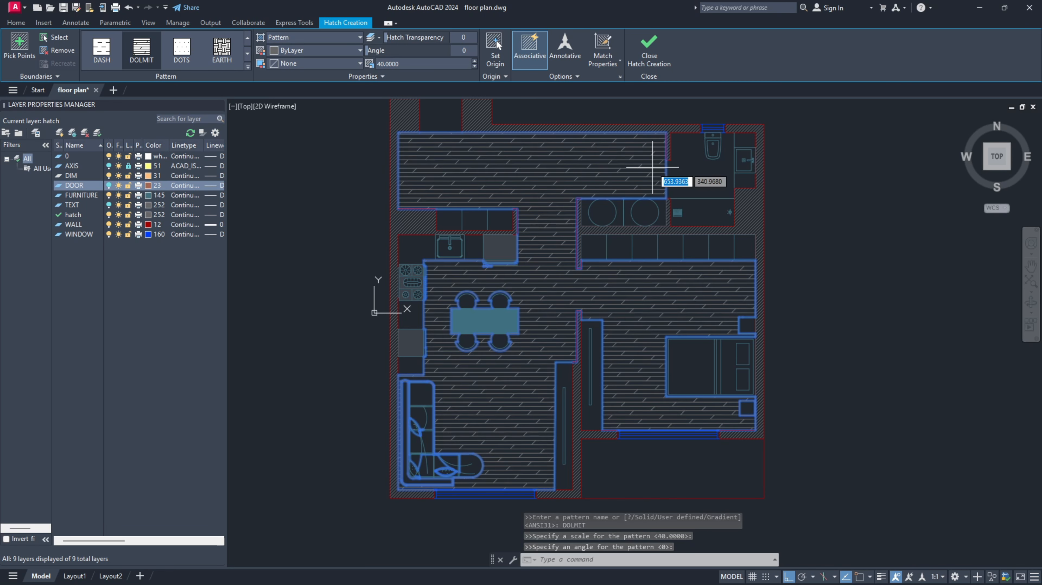
key(Return)
scroll(781, 321, down, 5)
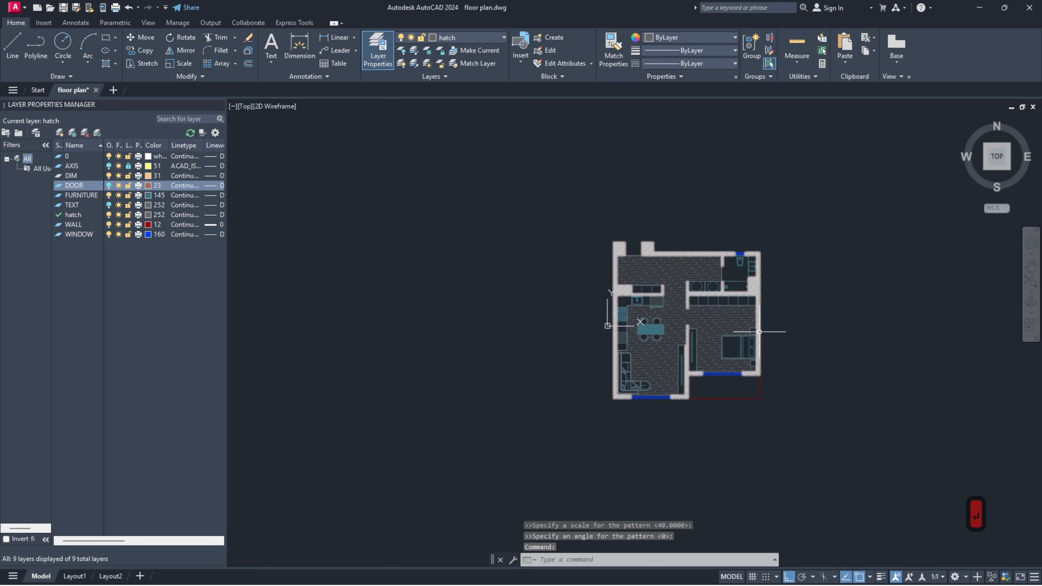
Step: Start a hatch inside the bathroom floor and assign it the AR-B88 pattern
scroll(781, 321, up, 3)
middle_drag(787, 316, 739, 289)
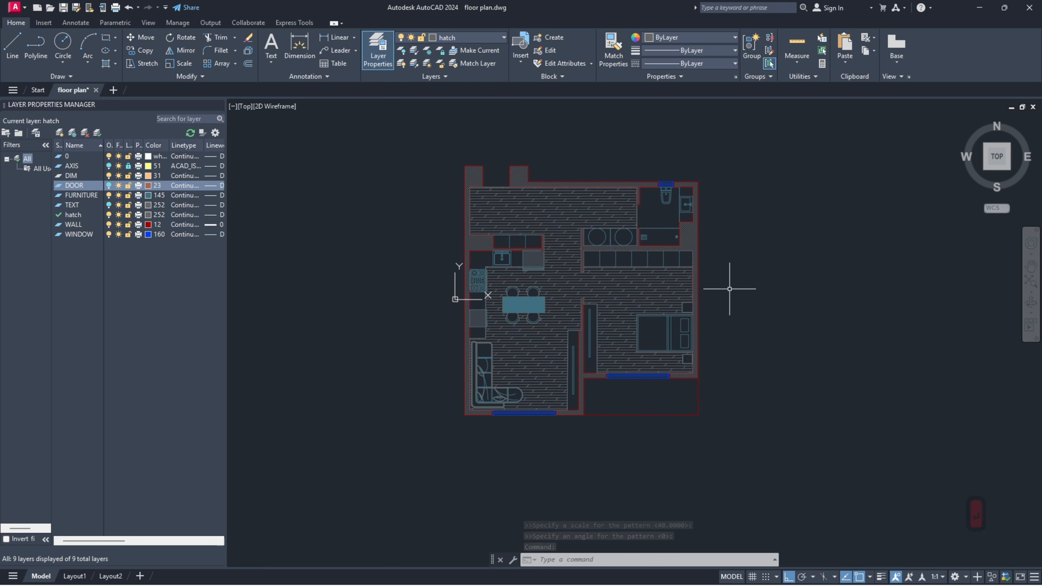
text(ha)
key(Return)
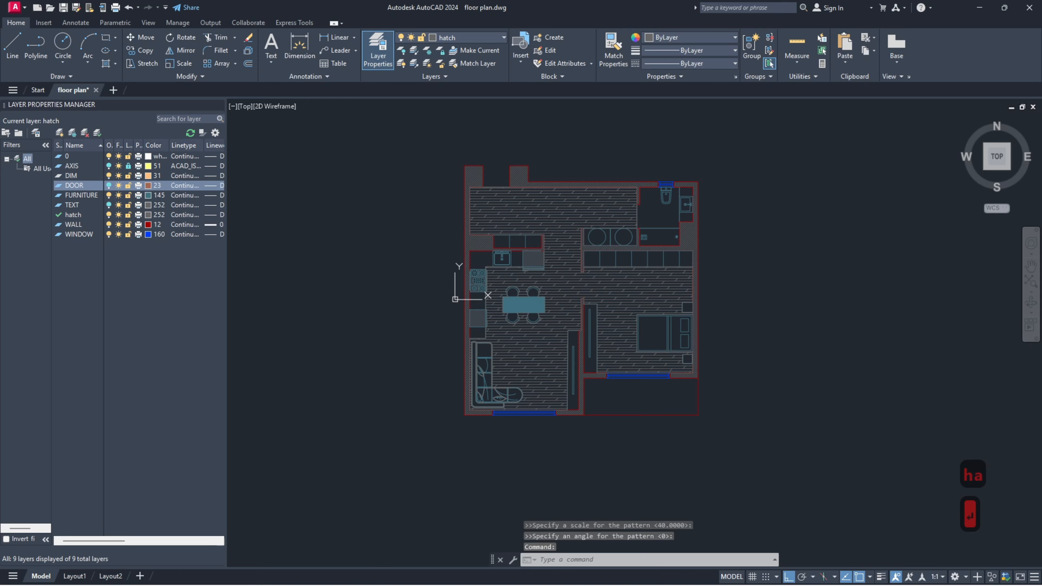
scroll(656, 214, up, 2)
click(655, 214)
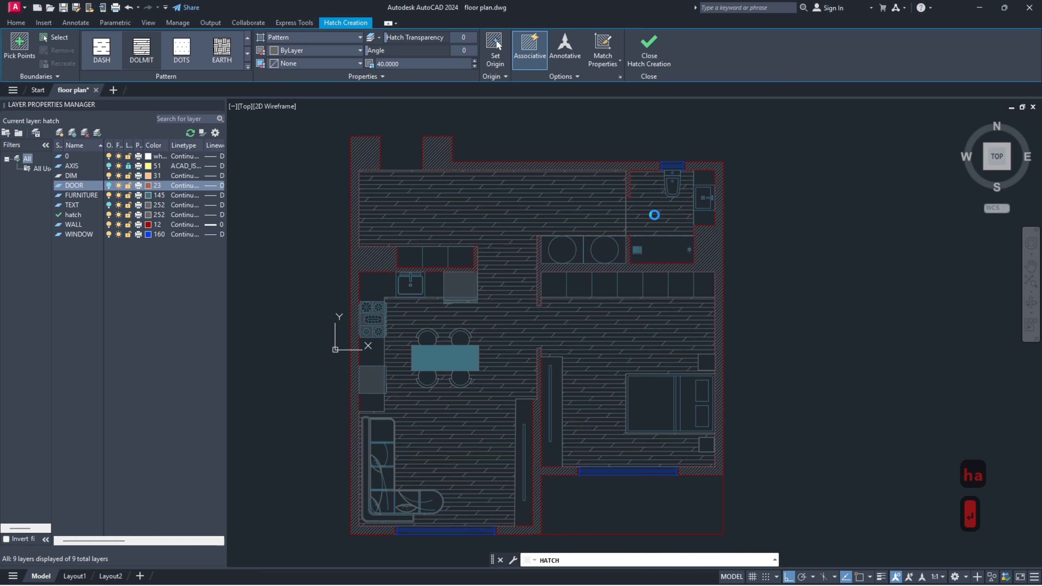
click(136, 47)
scroll(136, 47, up, 3)
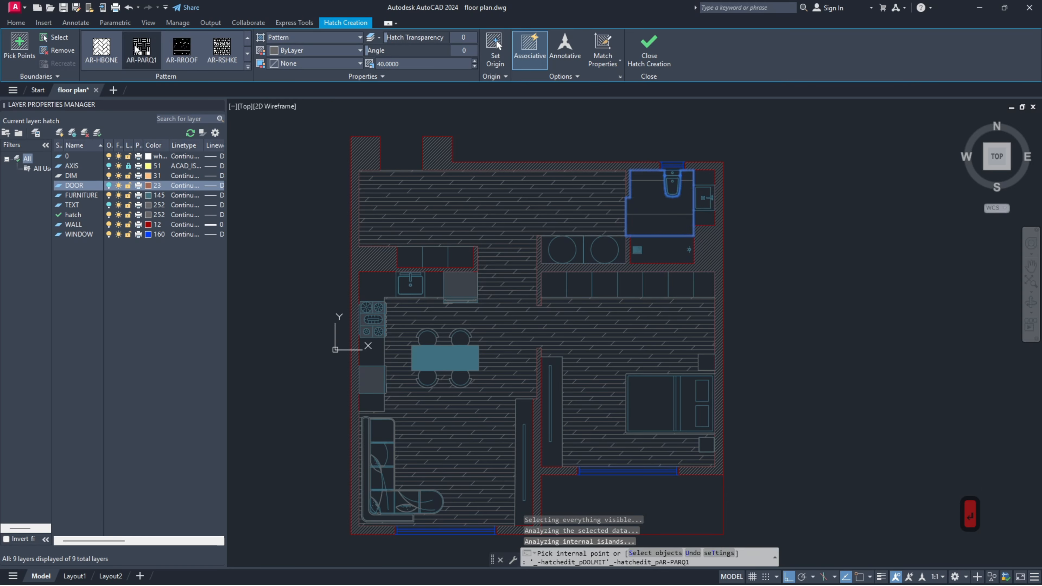
click(142, 48)
scroll(141, 48, up, 1)
click(142, 48)
click(112, 50)
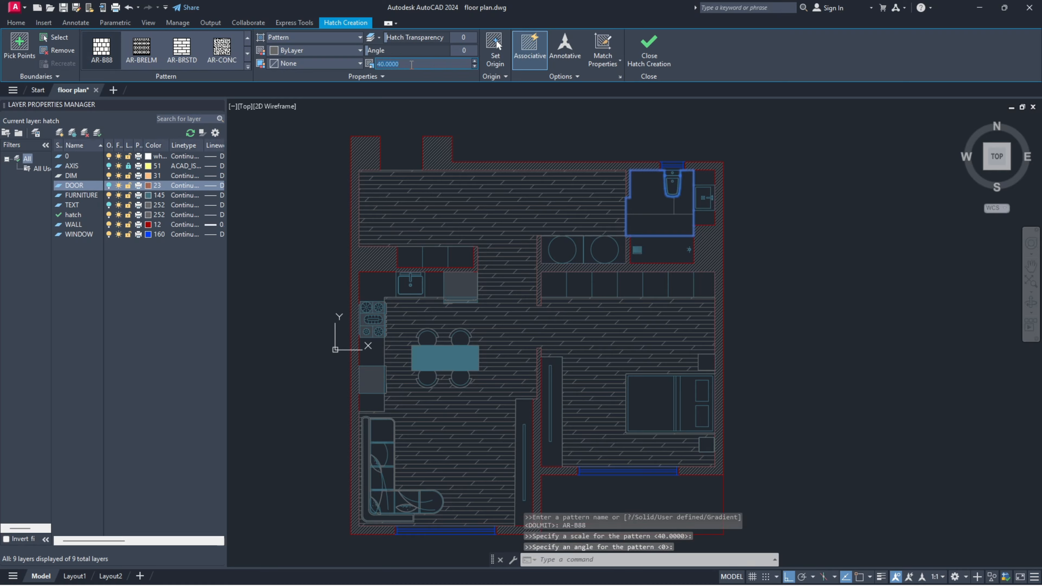
Step: Try the bathroom floor hatch at scales of 1 and 5
key(Return)
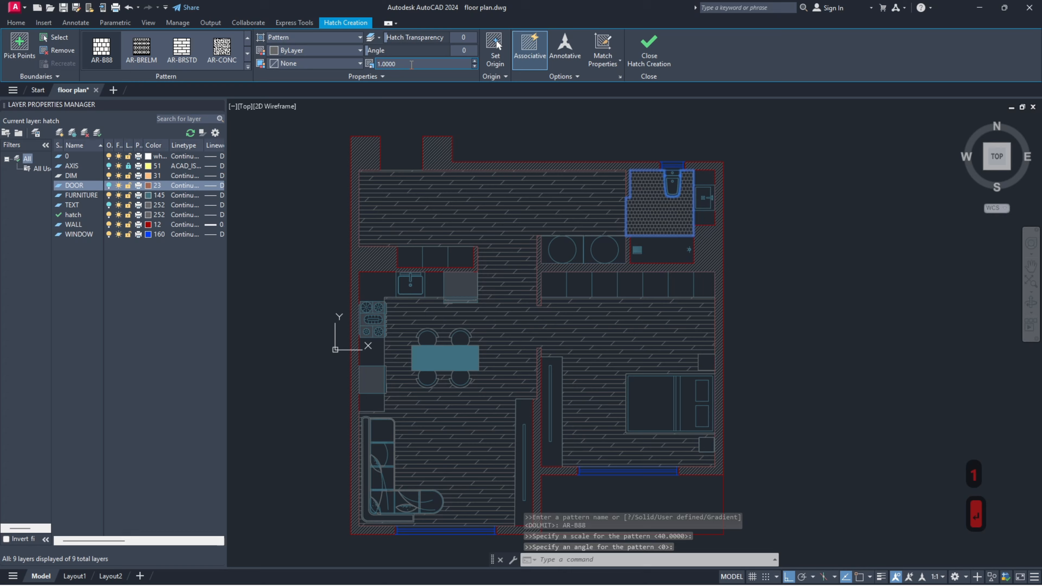
double_click(412, 64)
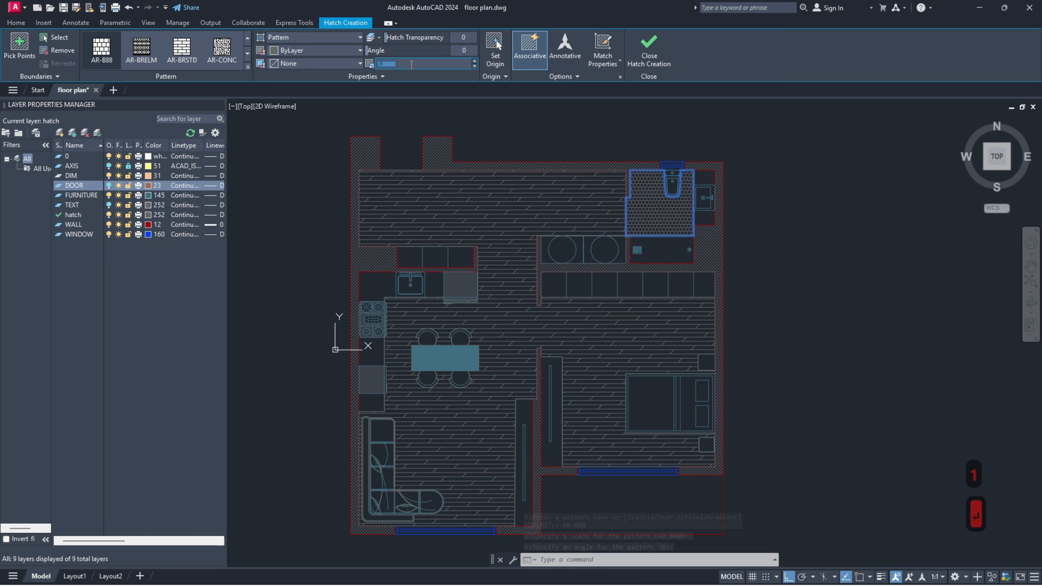
text(5)
key(Return)
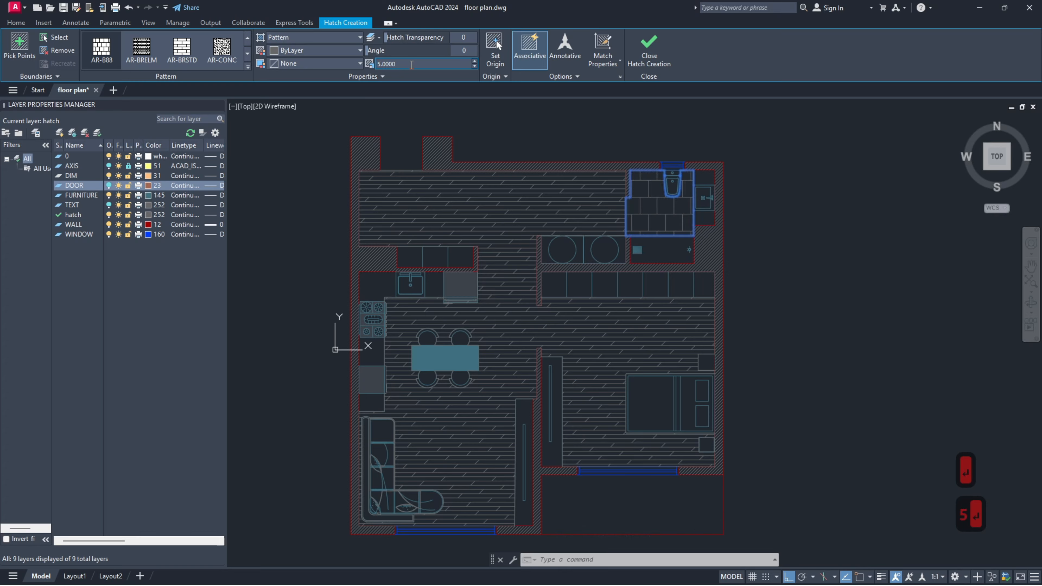
Step: Set the bathroom floor hatch scale to 3.5 and finish the hatch
double_click(411, 64)
text(3)
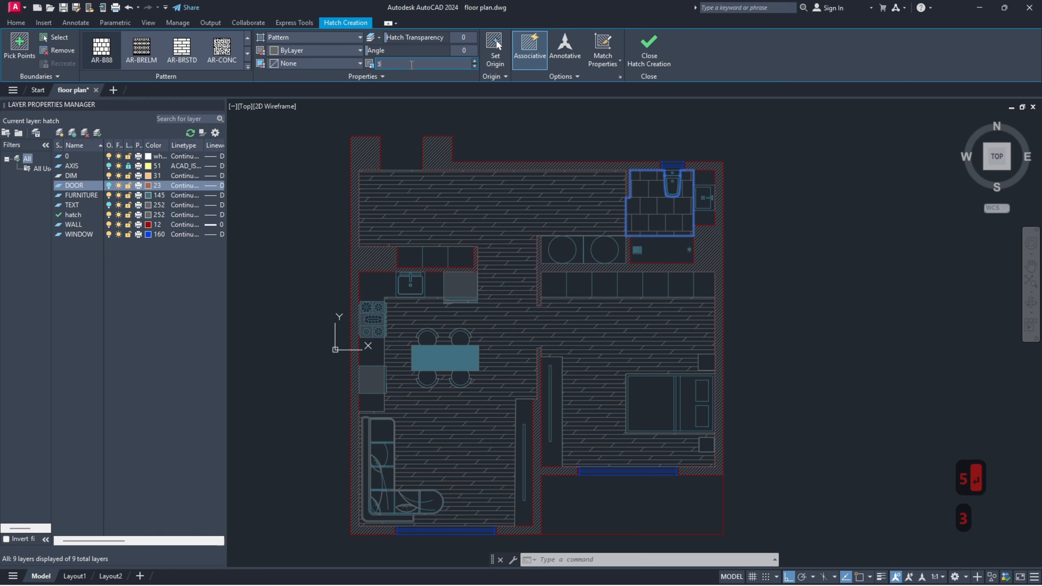
text(.5)
key(Return)
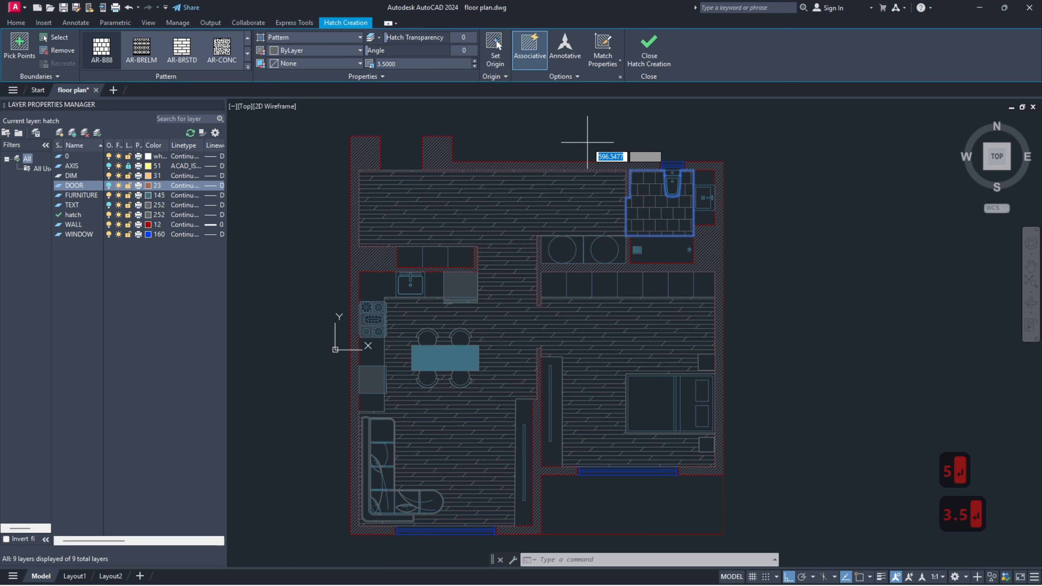
key(Escape)
Step: Turn the TEXT, DOOR and AXIS layers back on
scroll(755, 218, down, 2)
middle_drag(761, 217, 717, 219)
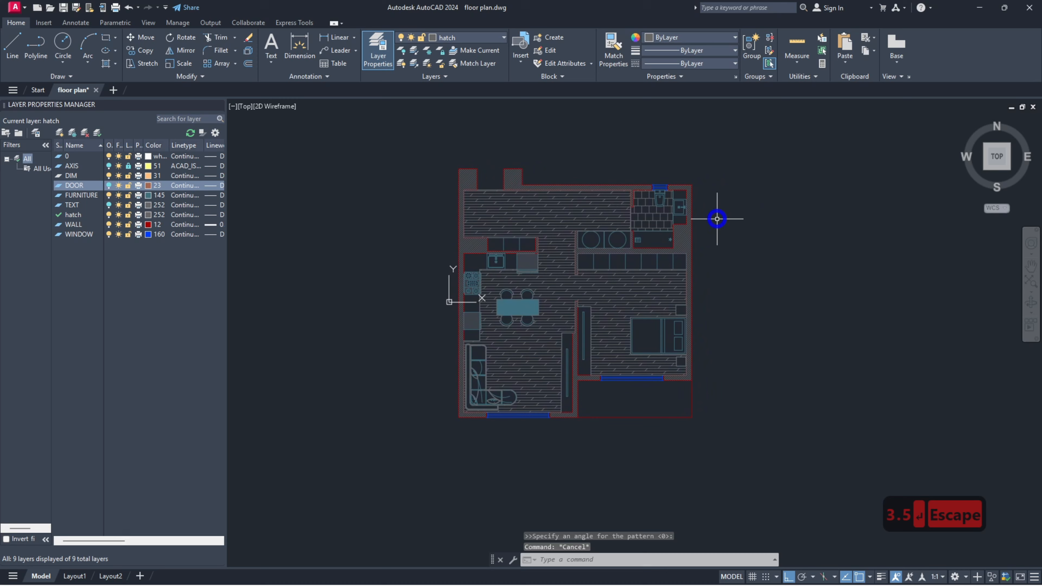
click(109, 205)
click(108, 186)
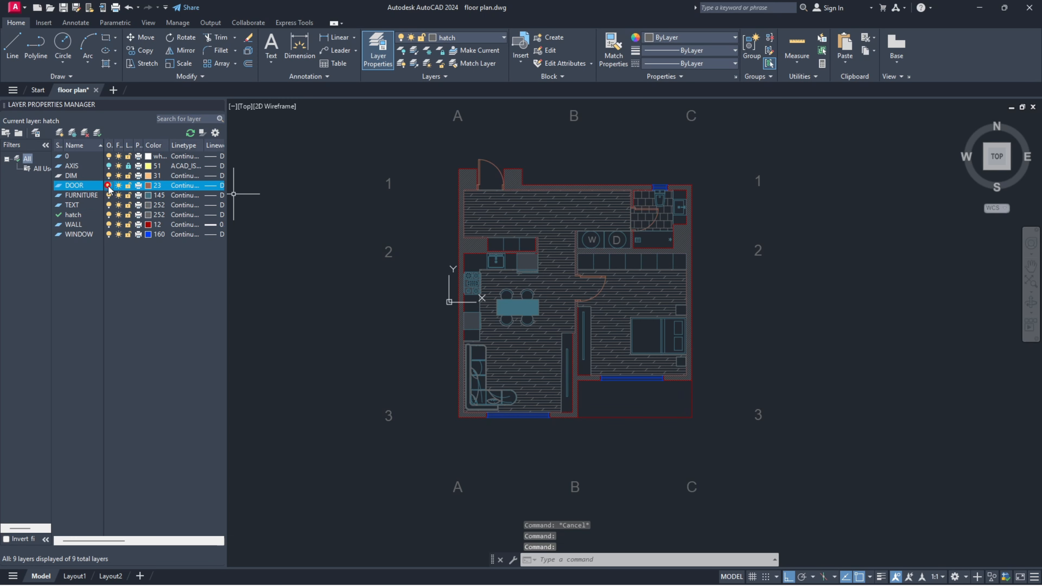
click(109, 166)
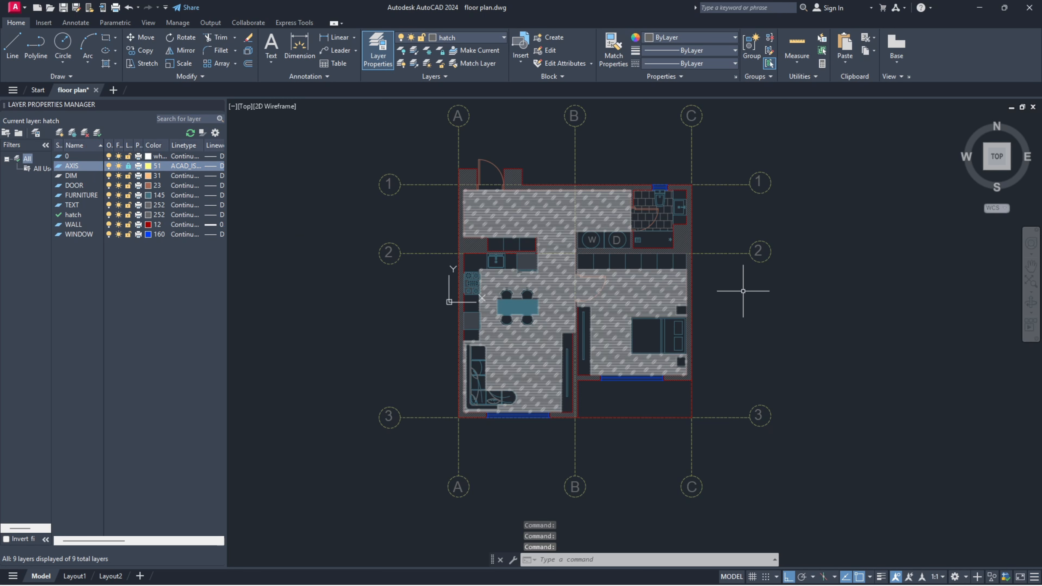
Step: Turn on the display of lineweights in the drawing
middle_drag(796, 300, 774, 299)
scroll(763, 301, down, 3)
scroll(730, 295, up, 1)
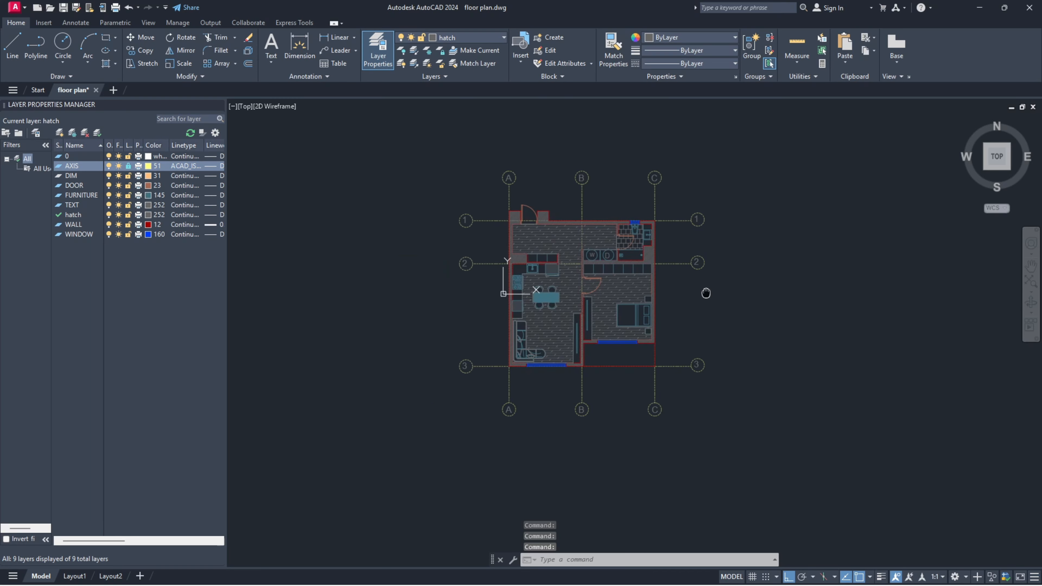
click(881, 576)
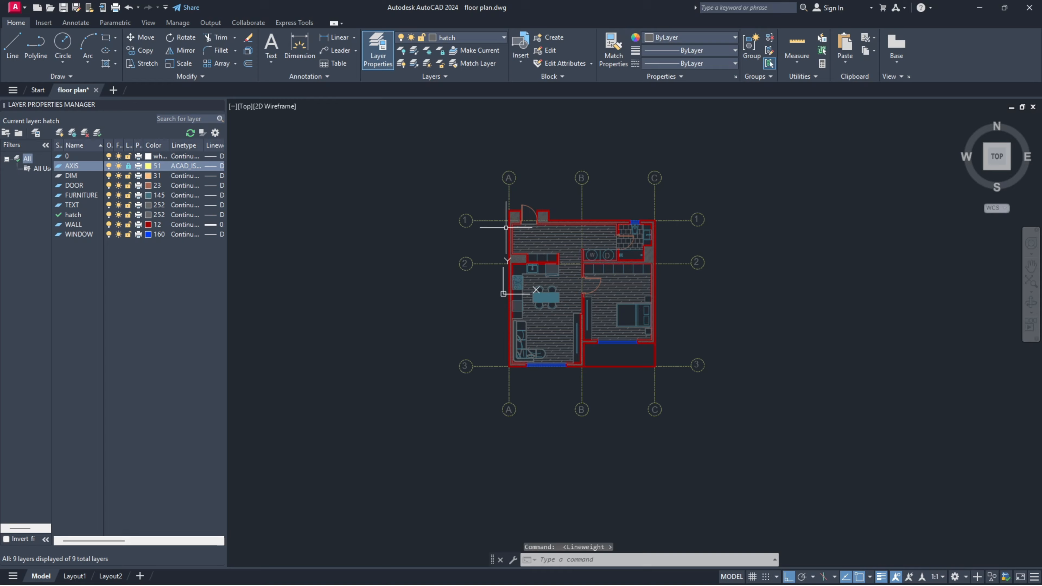
Step: Hatch the balcony below the bedroom window with the AR-B88 pattern at scale 3.5
scroll(501, 227, up, 2)
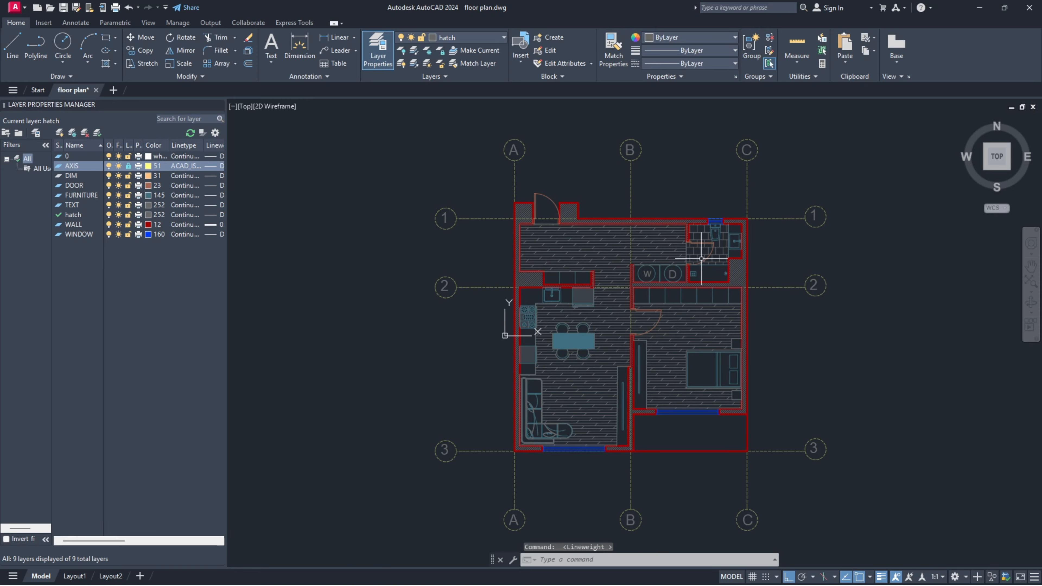
middle_drag(700, 260, 643, 226)
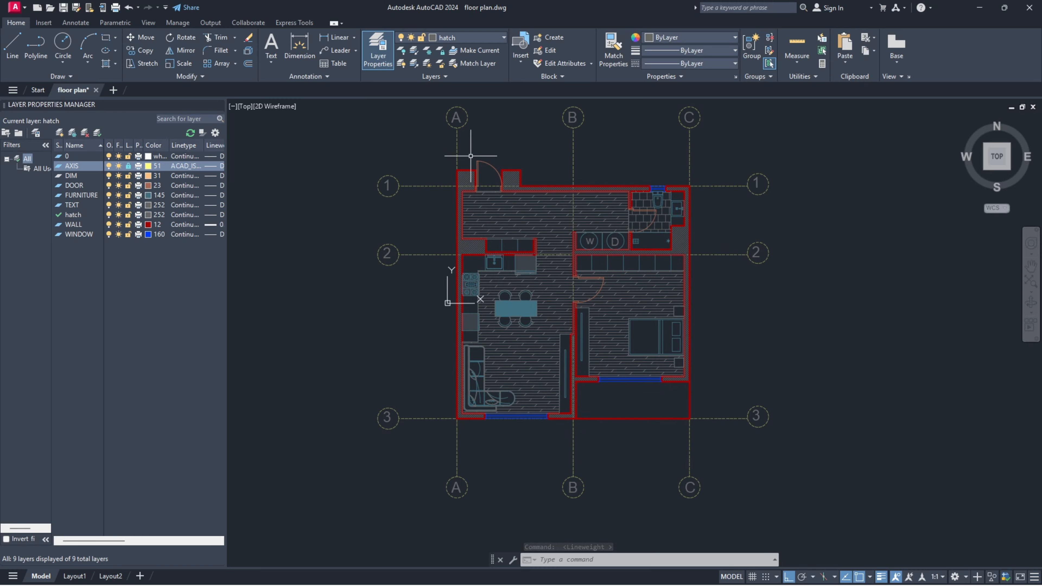
mouse_move(844, 278)
middle_down()
mouse_move(822, 297)
mouse_move(829, 284)
middle_up()
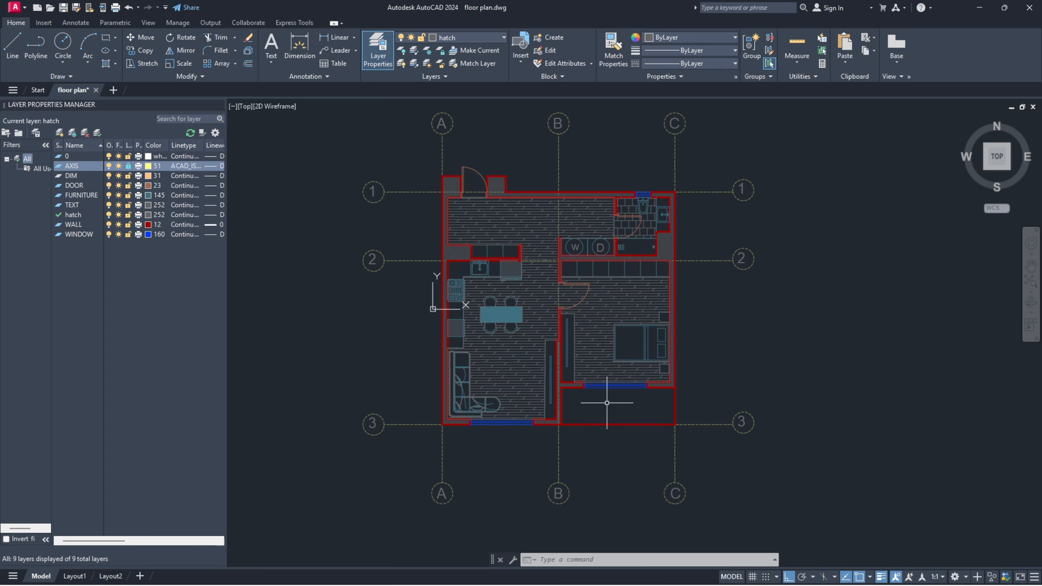
text(ha)
key(Return)
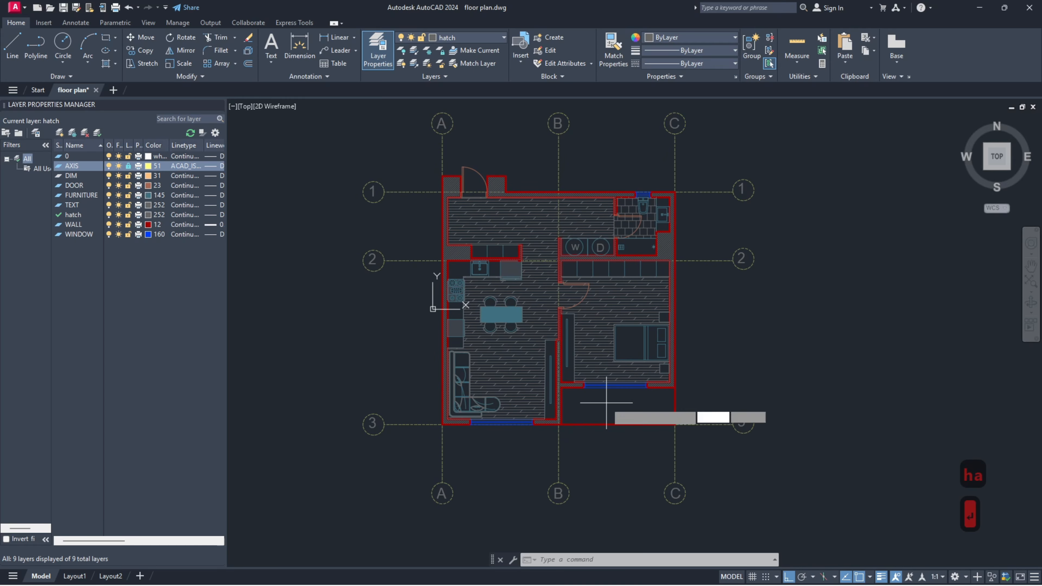
click(606, 402)
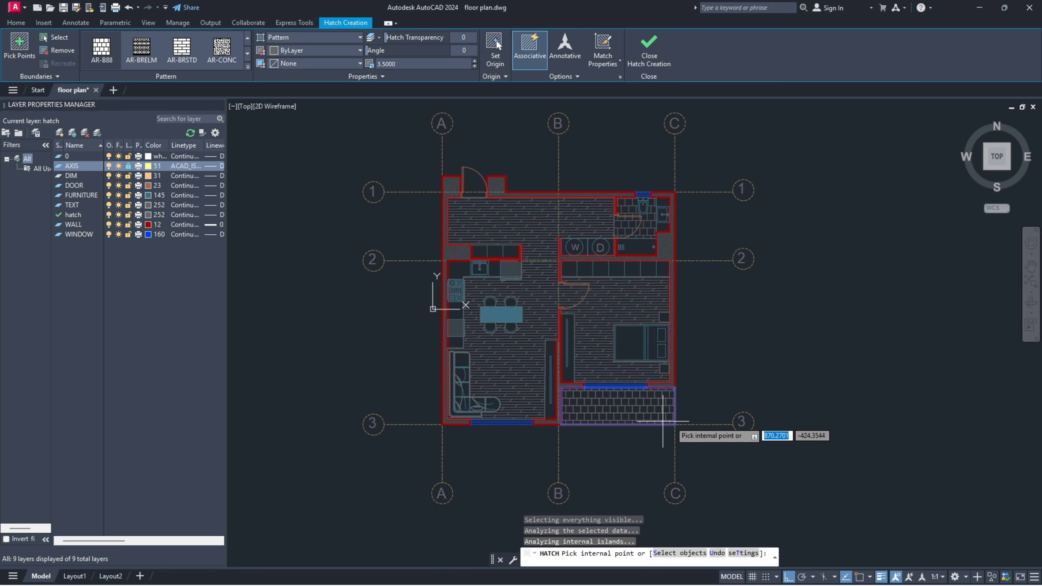
key(Escape)
Step: Make TEXT the current layer
middle_drag(778, 267, 775, 277)
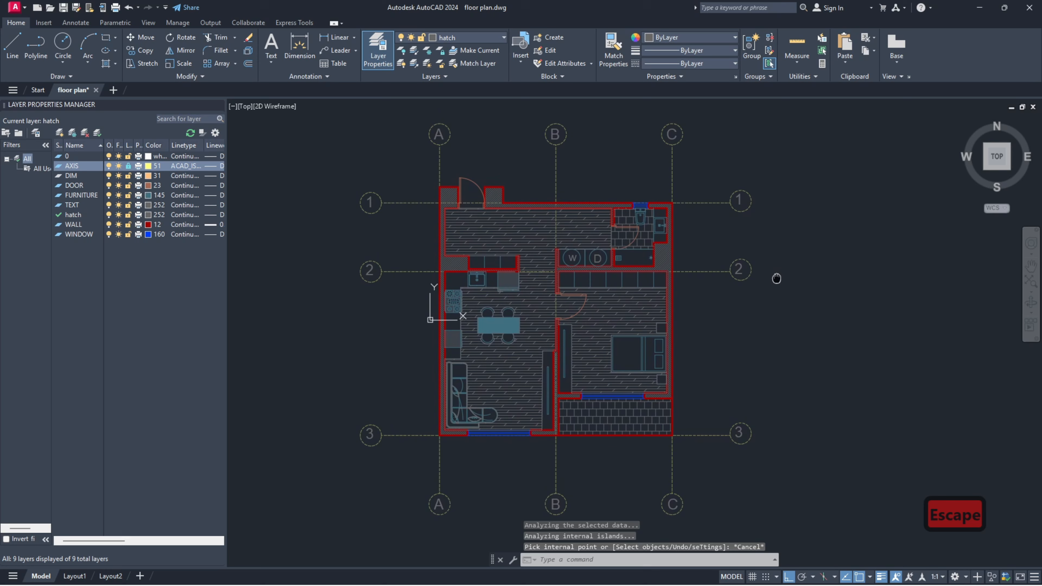
double_click(72, 205)
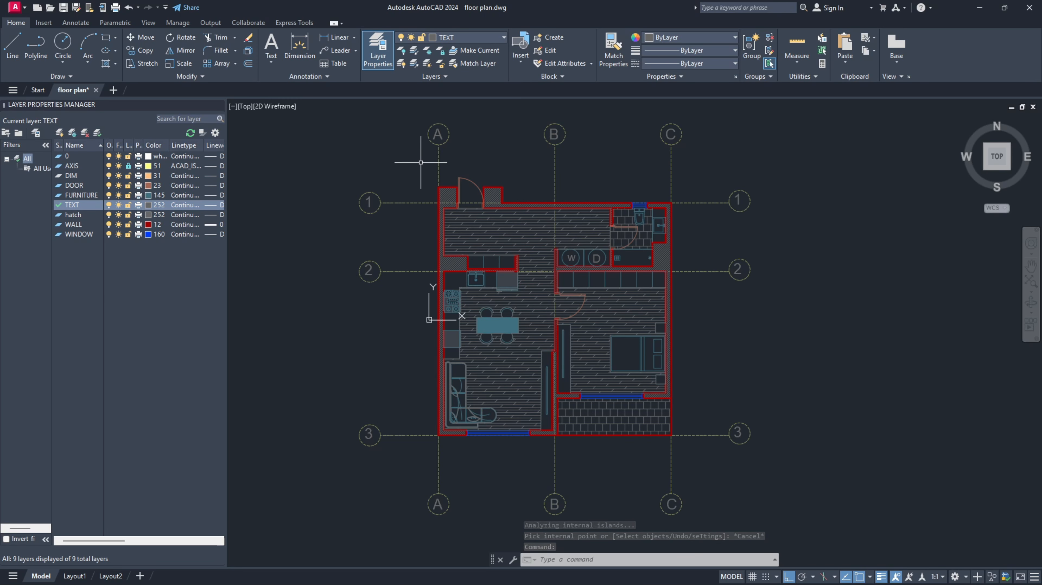
Step: Copy the grid label A from above the plan into the entrance hall below the entry door
click(440, 136)
text(co)
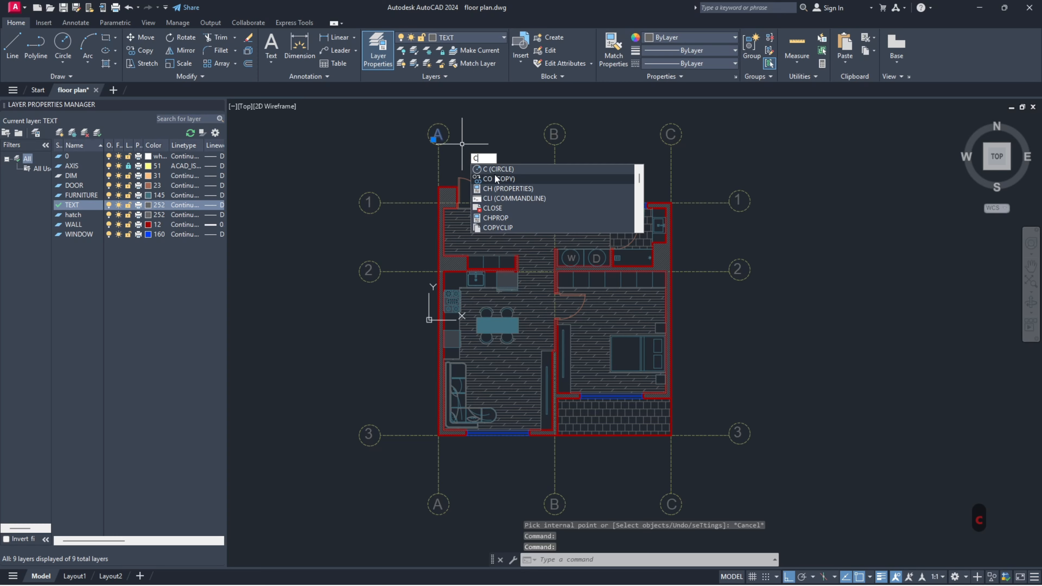
key(Return)
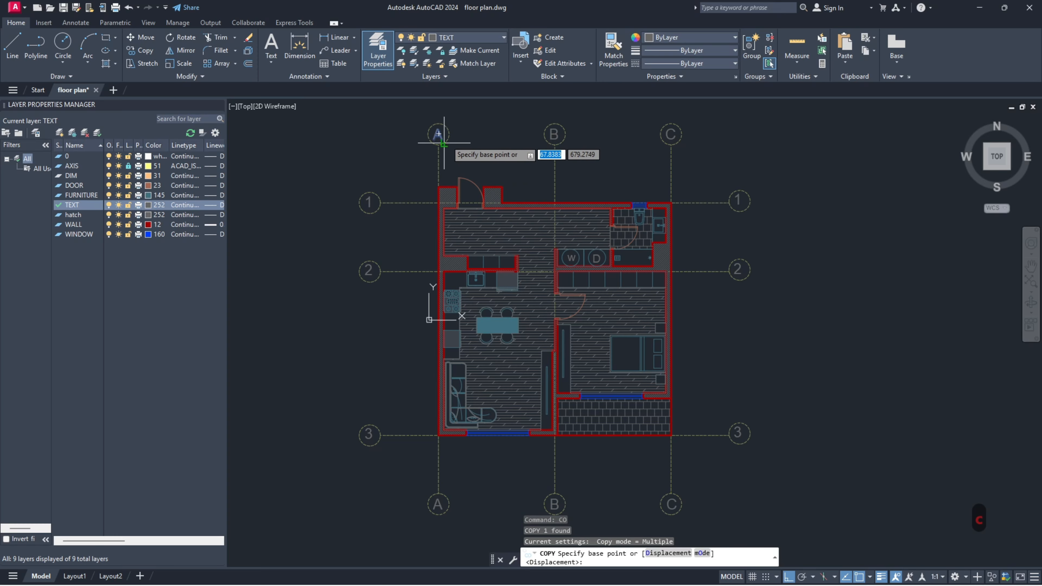
click(438, 134)
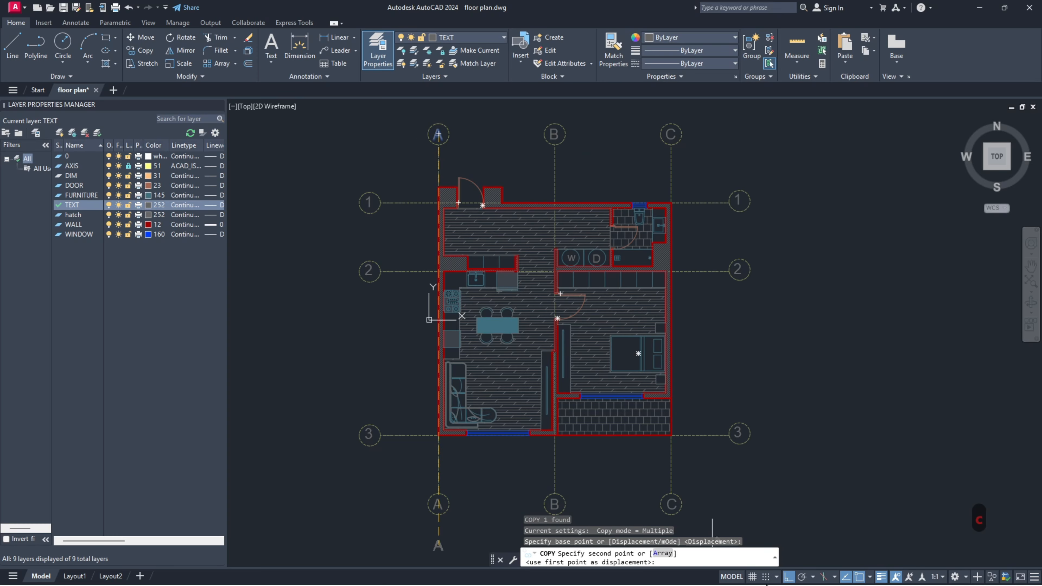
scroll(468, 234, up, 6)
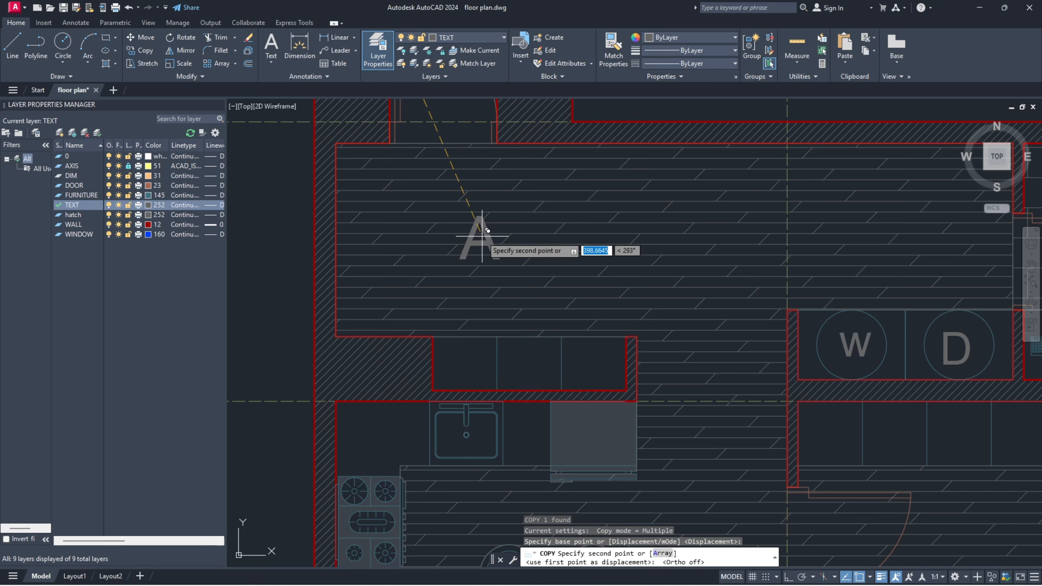
scroll(466, 236, down, 2)
key(Escape)
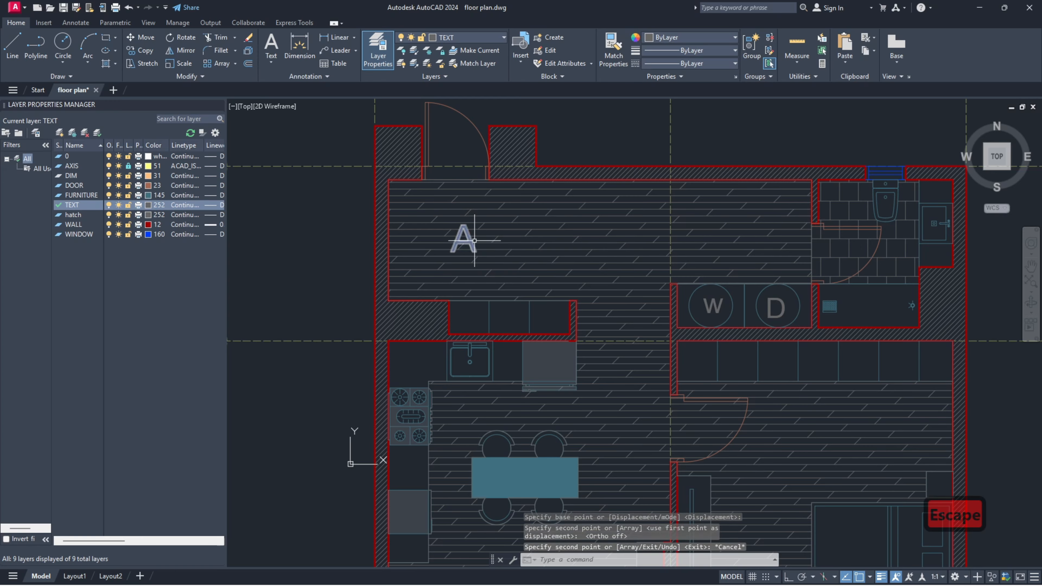
Step: Change the copied label's text in the entrance hall to FOYER in capitals
double_click(460, 247)
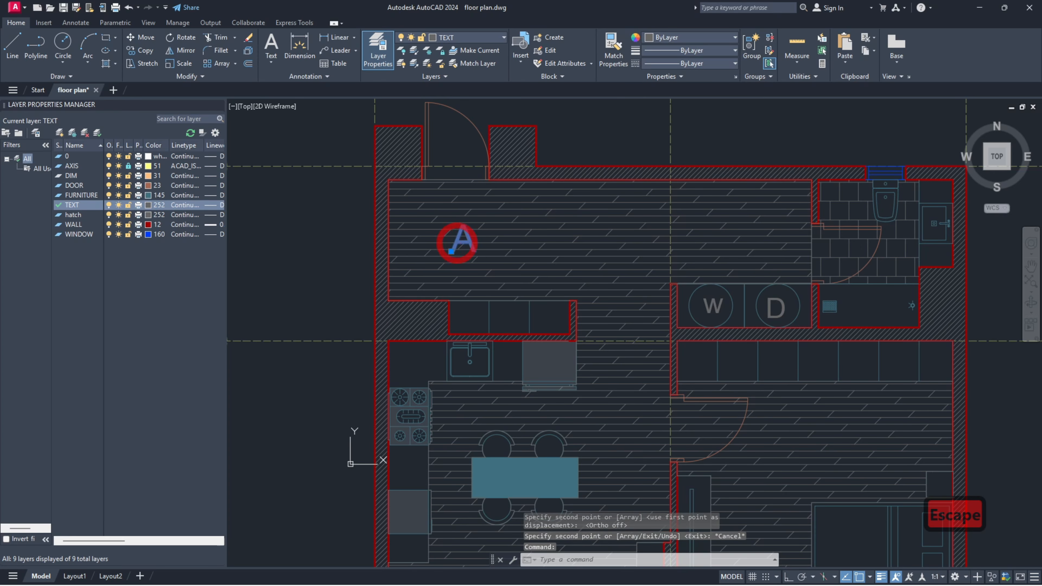
text(foyer)
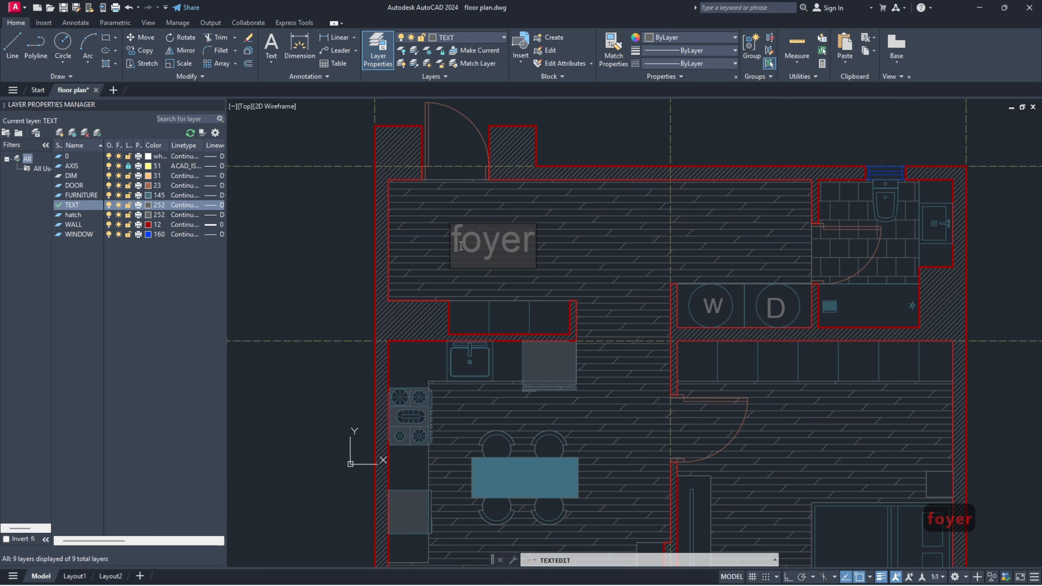
double_click(460, 246)
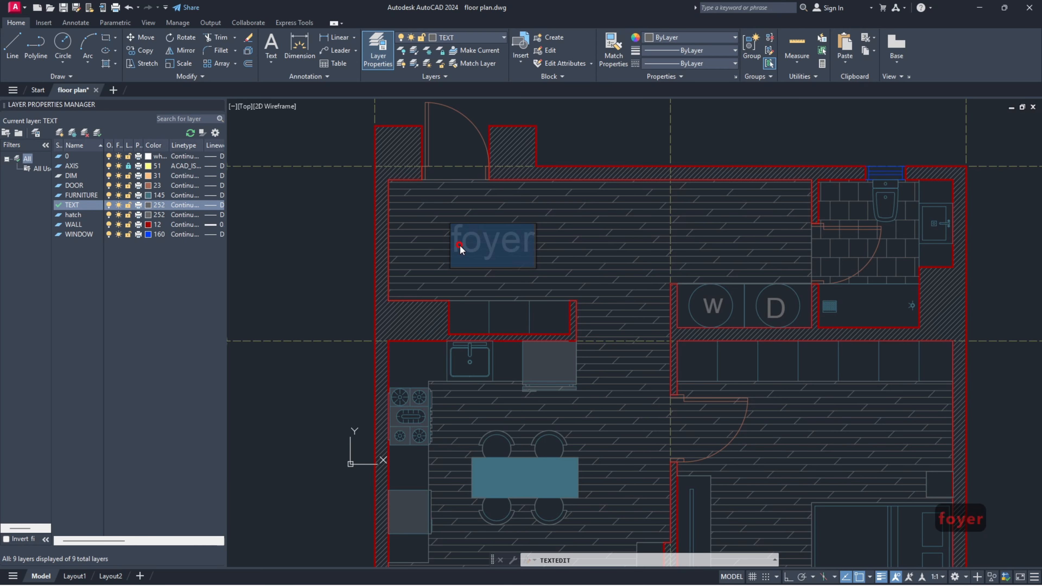
key(Caps_Lock)
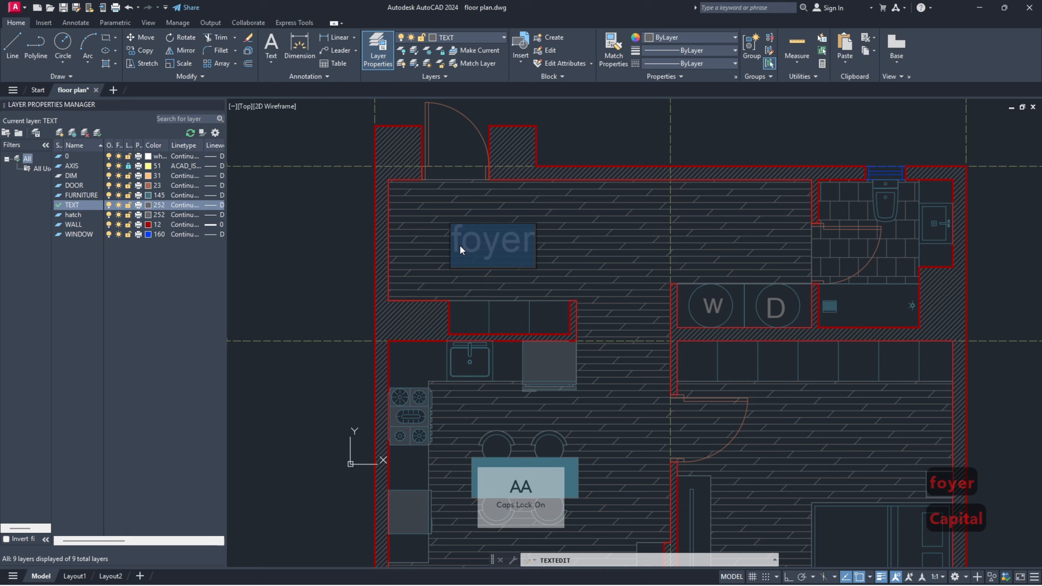
text(FOYER)
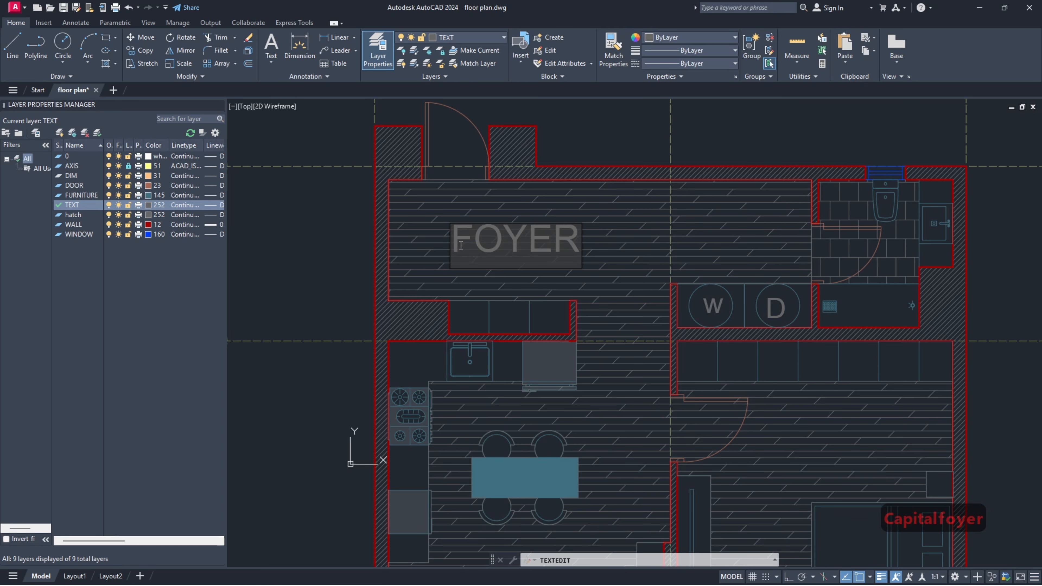
click(272, 260)
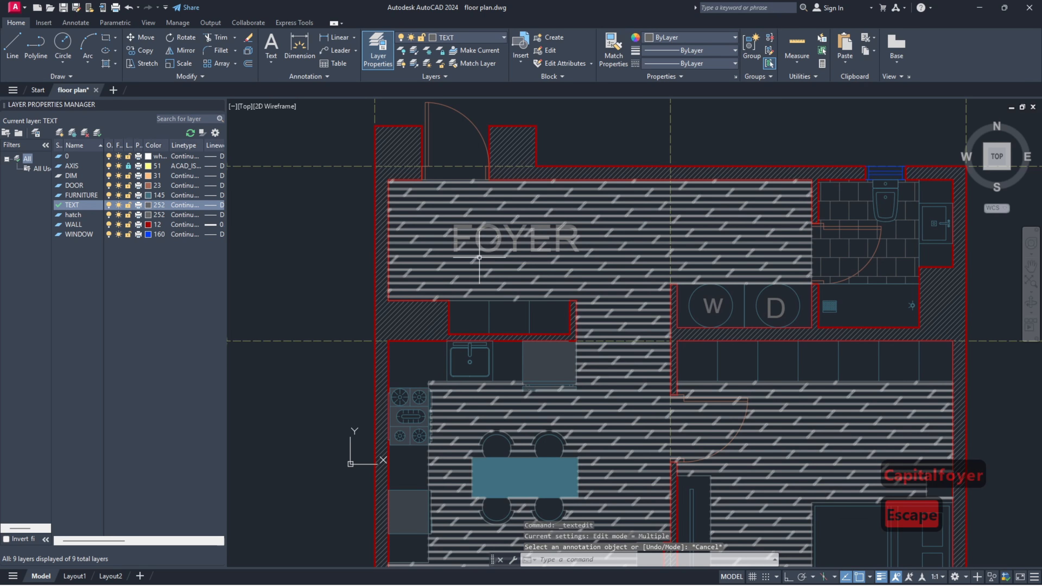
key(Escape)
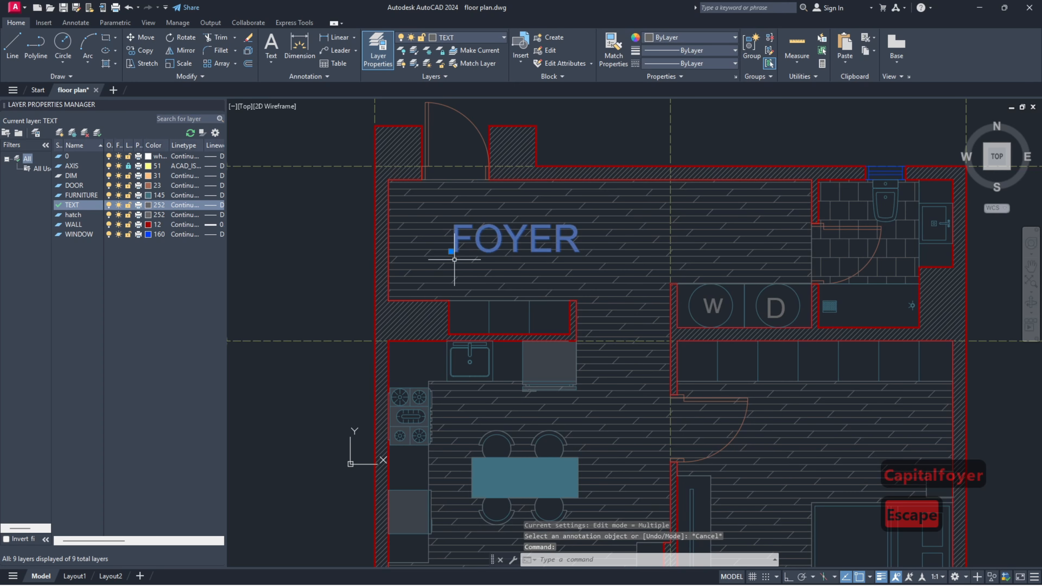
Step: Set the FOYER label's text height to 25 in its properties, then close the properties
text(pr)
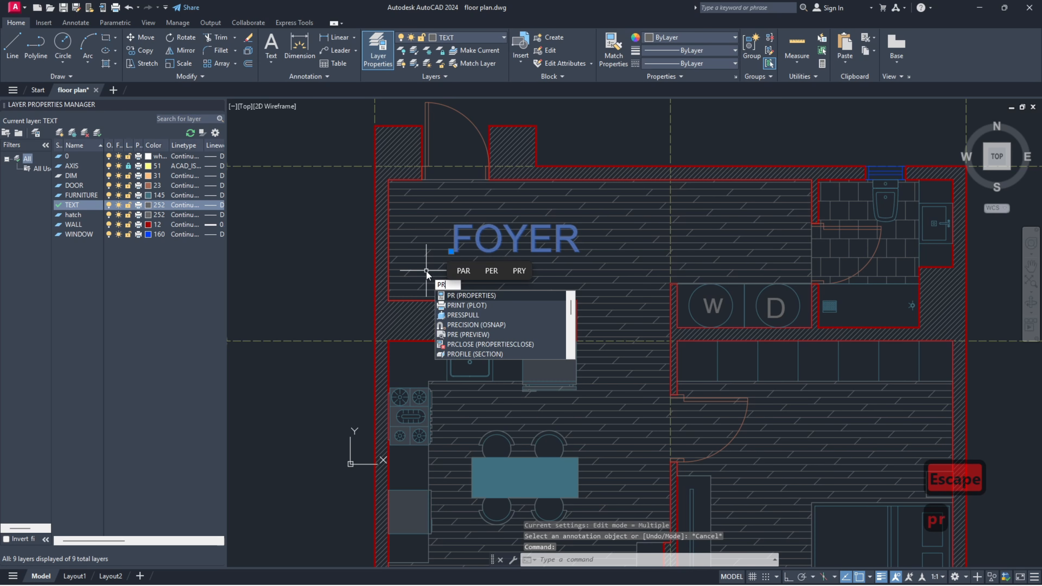
key(Return)
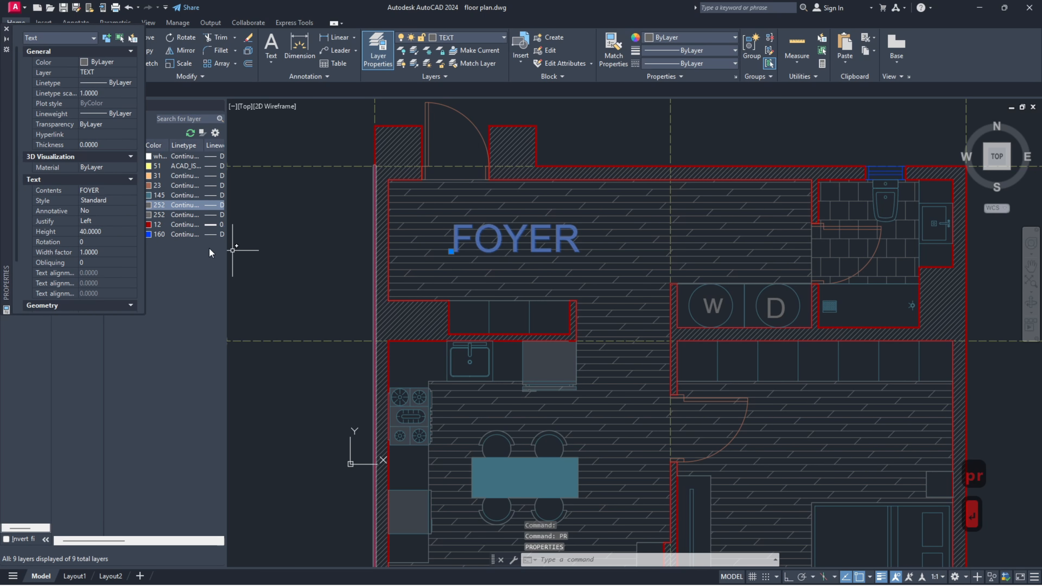
click(98, 233)
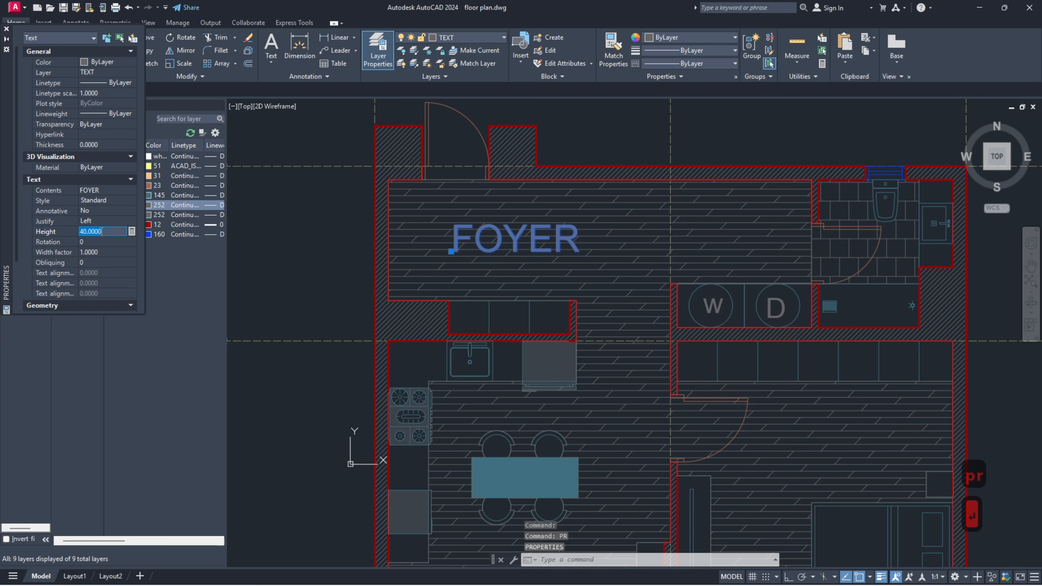
text(25)
key(Return)
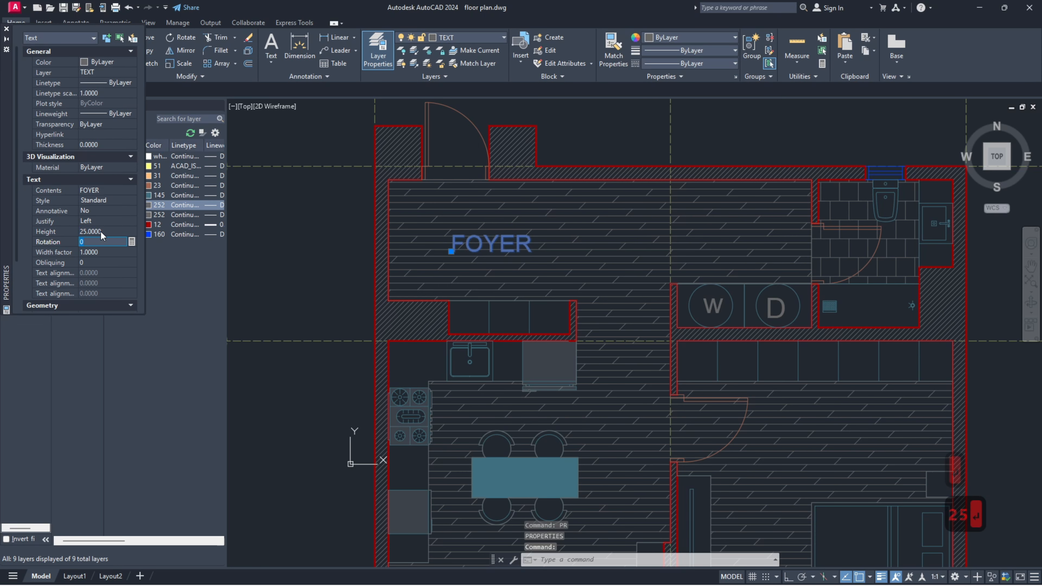
key(Escape)
key(Escape)
scroll(734, 320, down, 5)
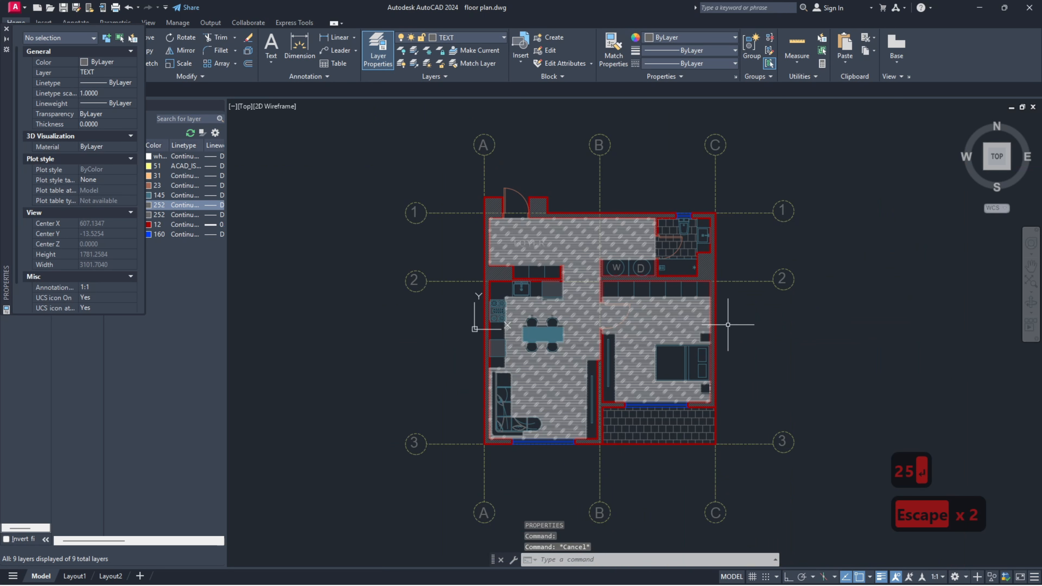
scroll(531, 251, up, 2)
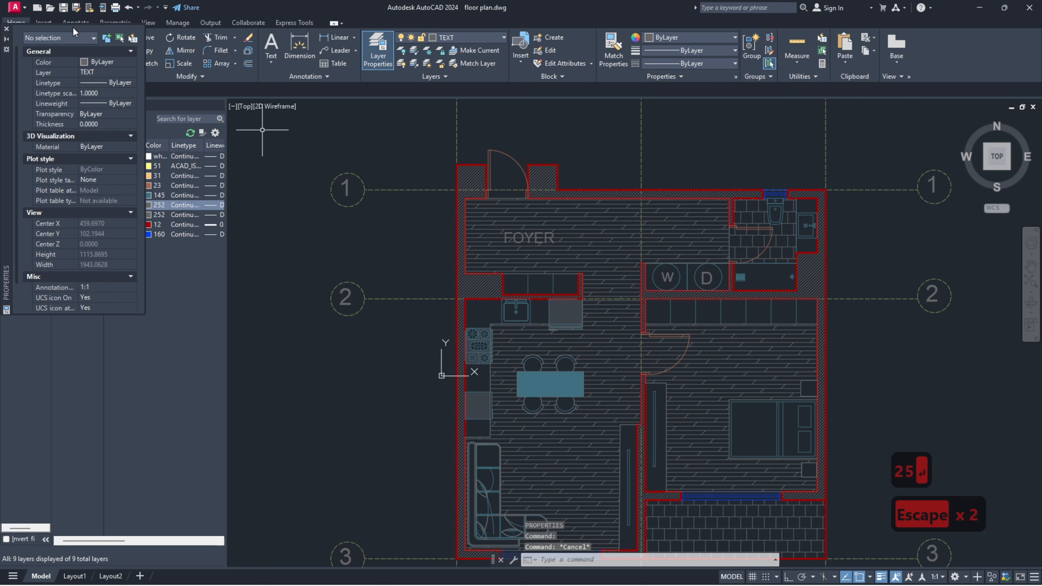
click(7, 29)
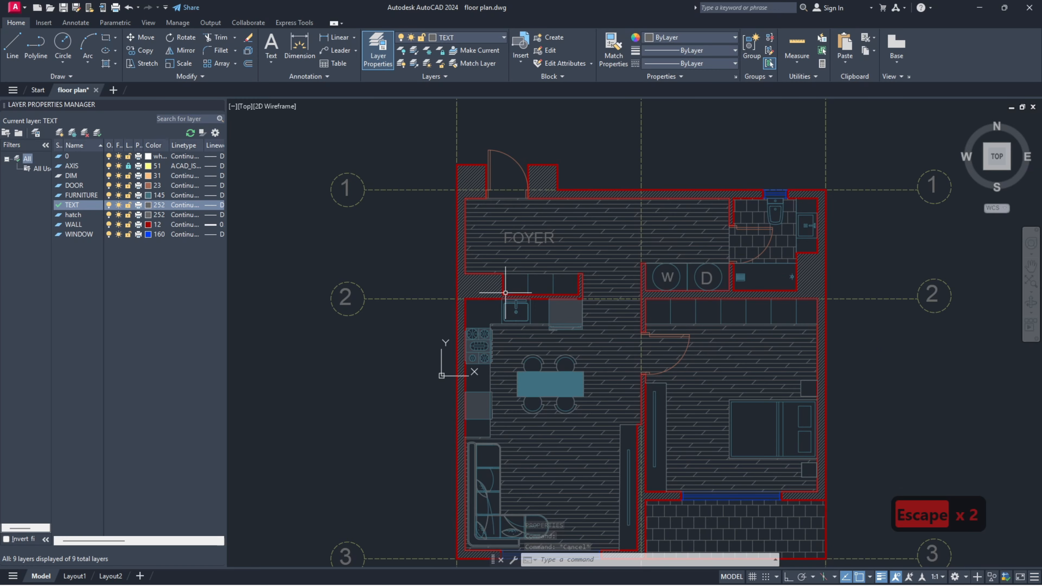
Step: Set the TEXT layer's color to light gray, index 254
click(147, 205)
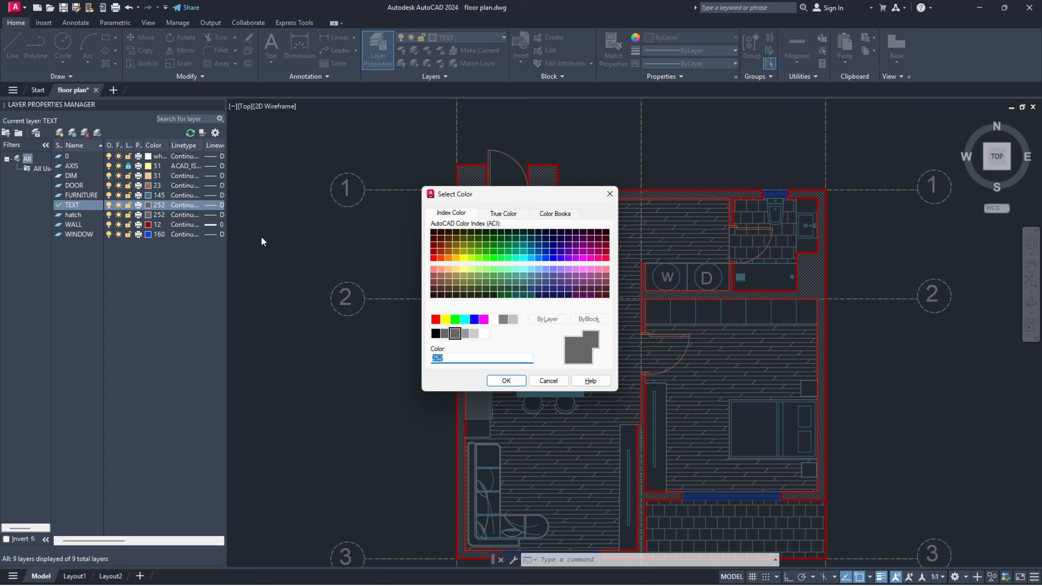
click(476, 333)
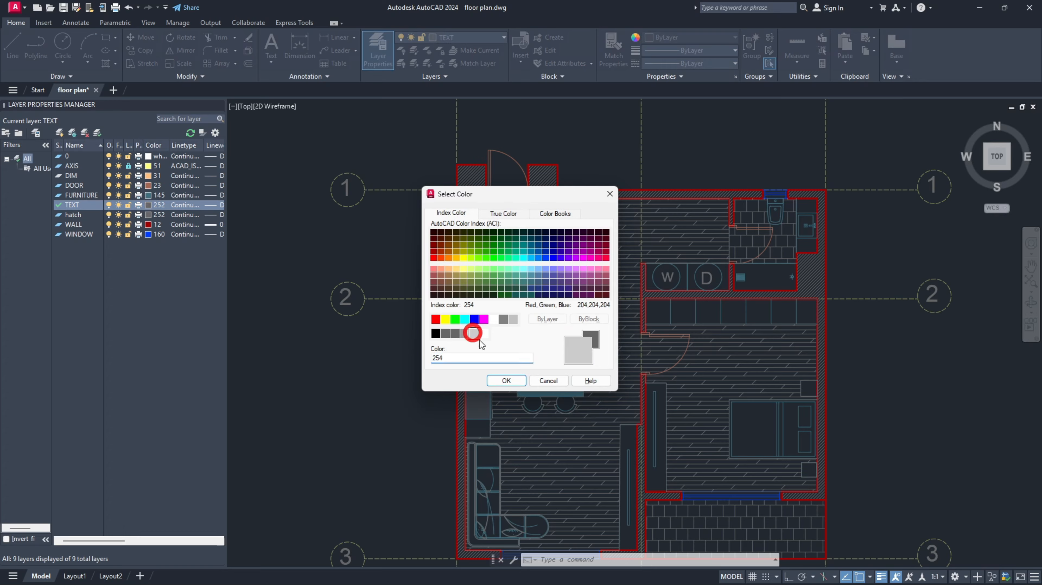
click(507, 380)
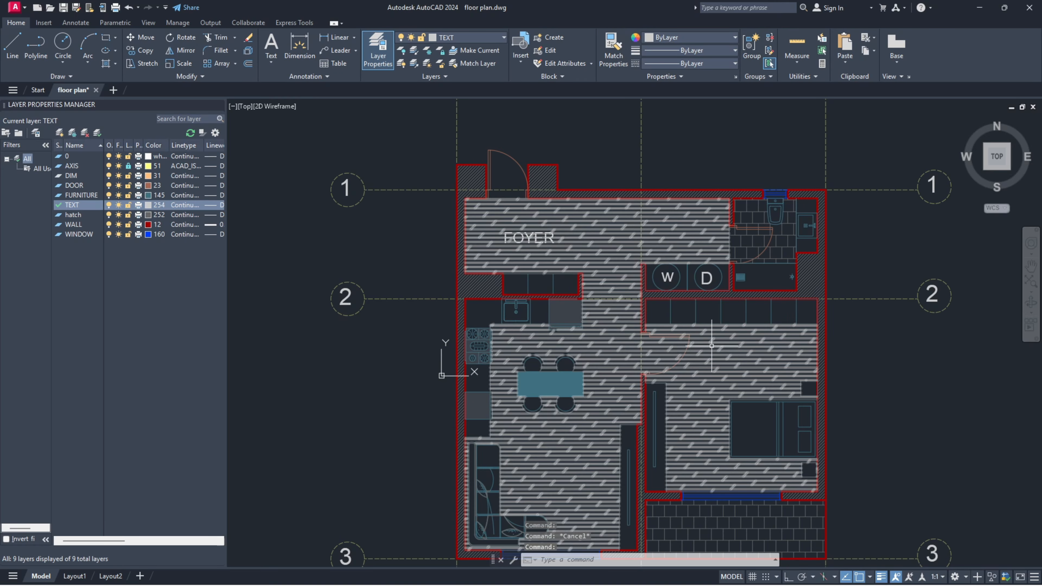
scroll(674, 312, down, 2)
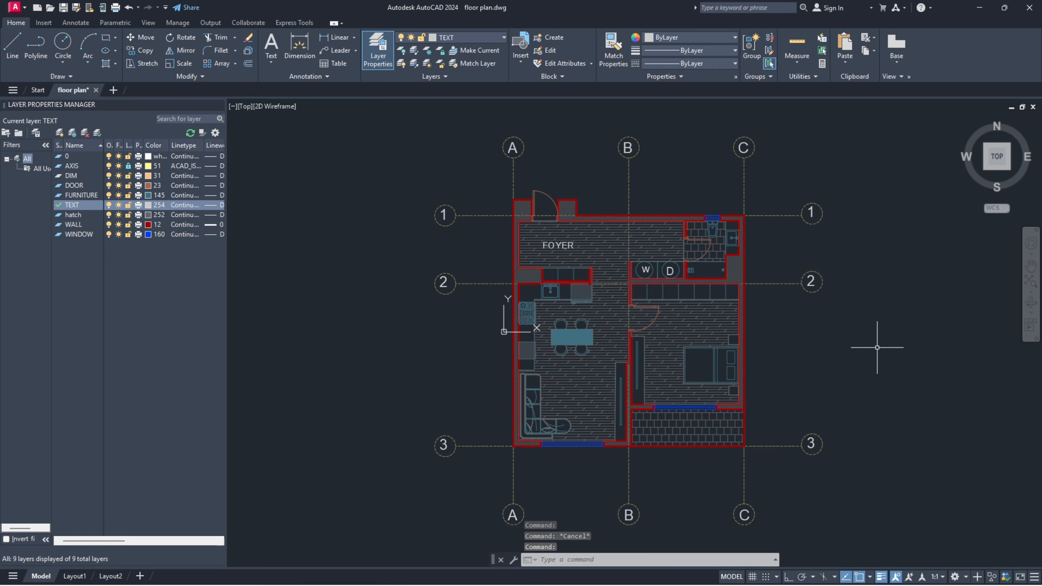
scroll(877, 347, down, 2)
middle_drag(877, 345, 795, 331)
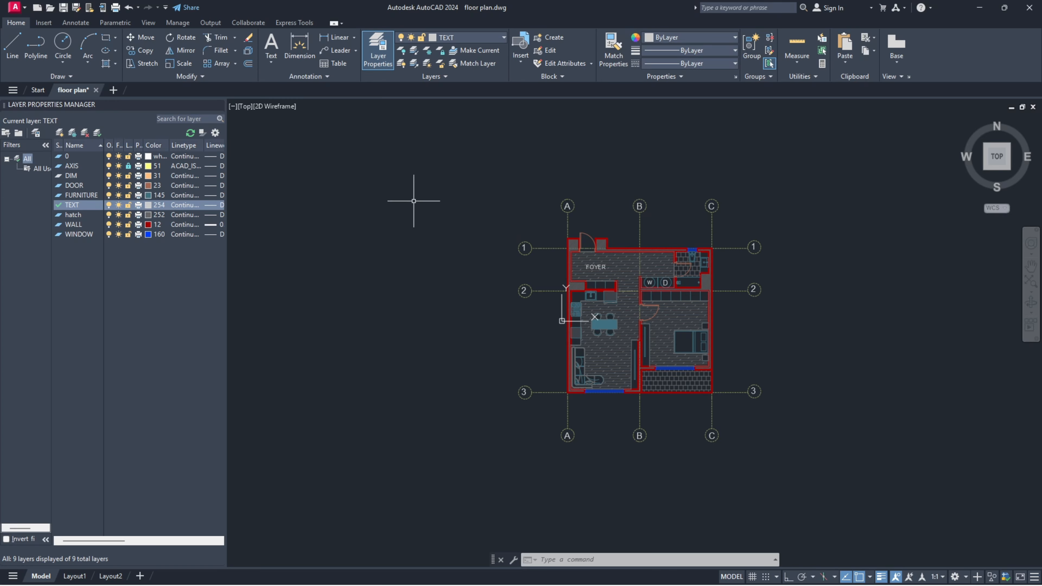
Step: Set the TEXT layer's color to red, index 10
click(149, 204)
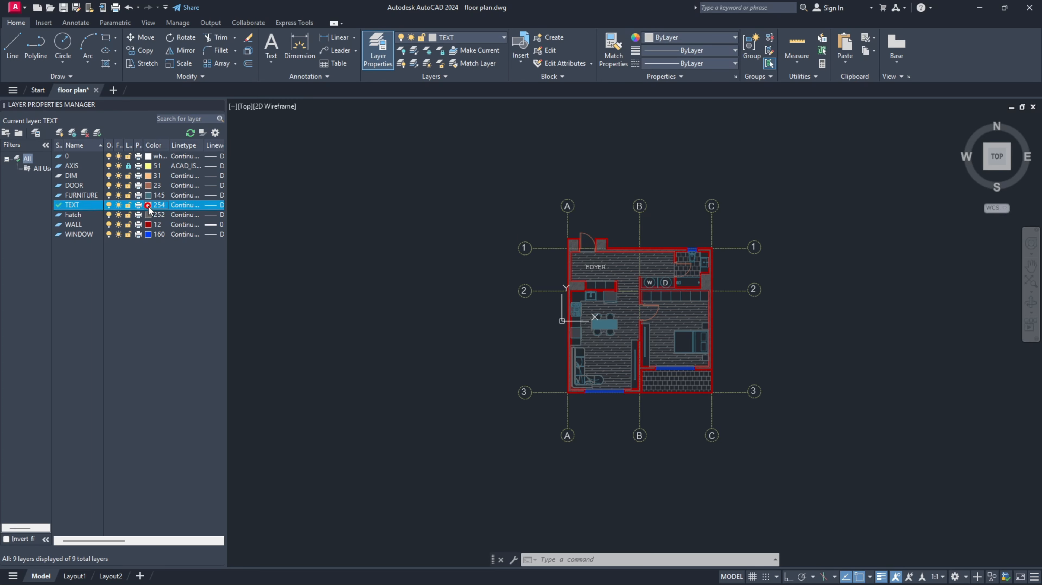
click(434, 258)
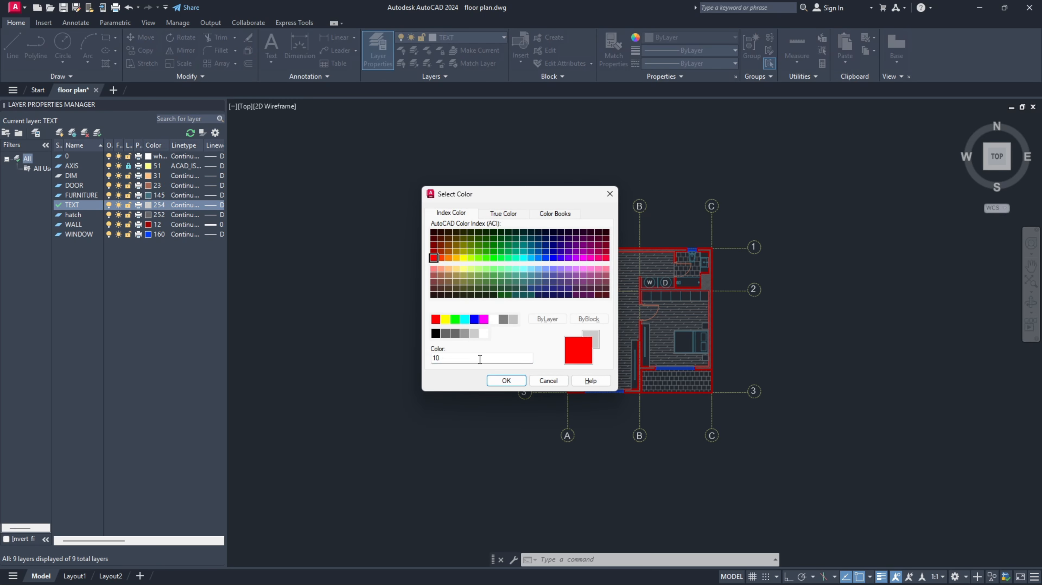
click(506, 381)
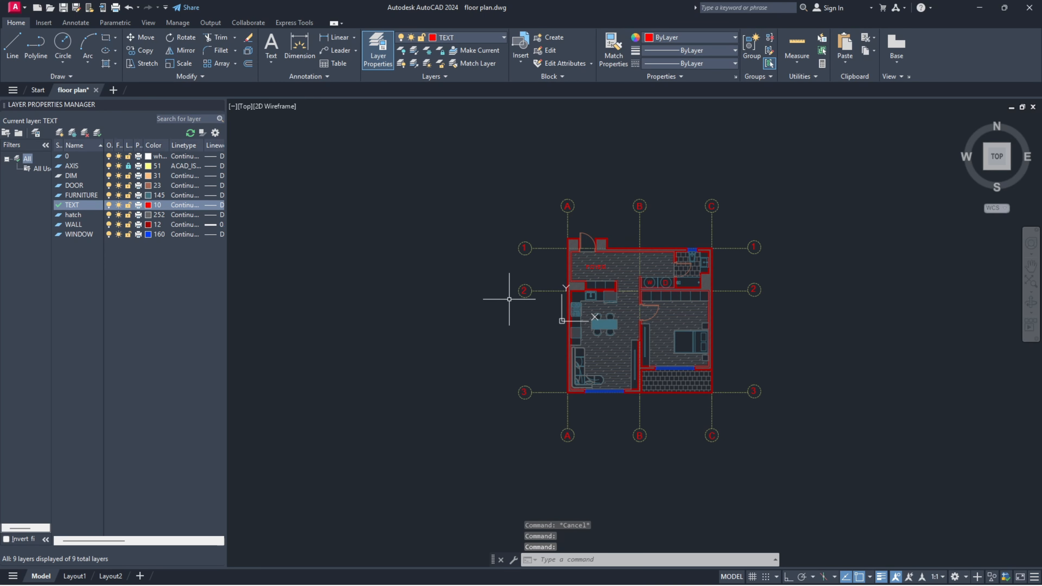
Step: Set the TEXT layer's color to white, index 255
click(148, 205)
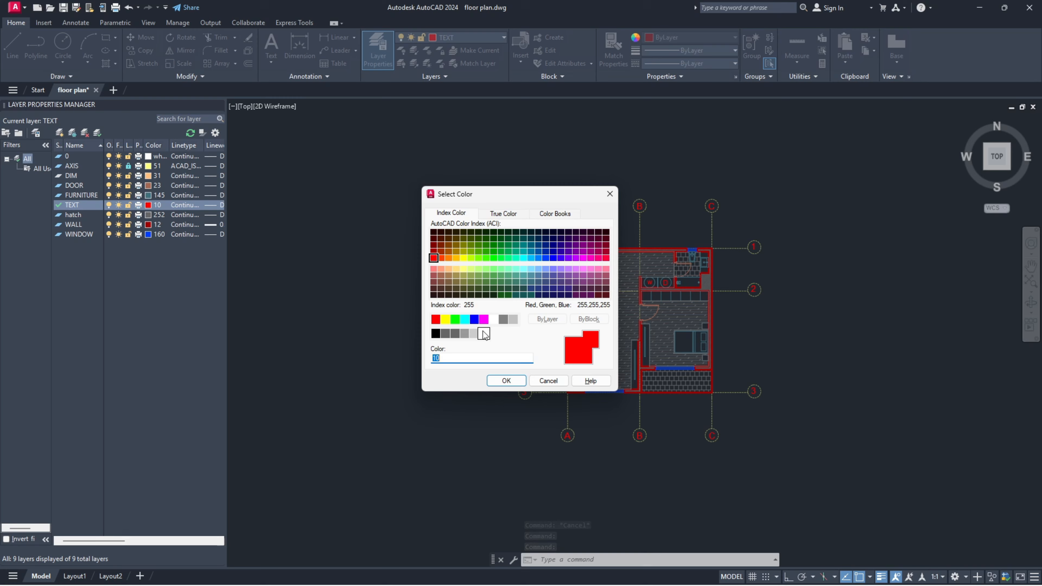
click(483, 334)
click(505, 381)
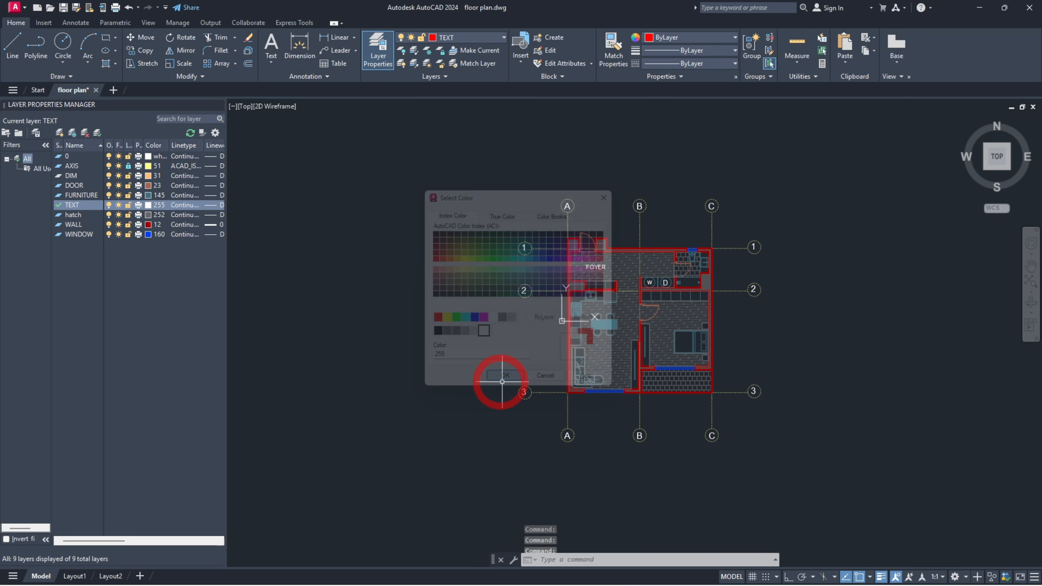
Step: Copy the FOYER label onto the dining table in the kitchen area
scroll(747, 316, up, 2)
scroll(516, 236, up, 6)
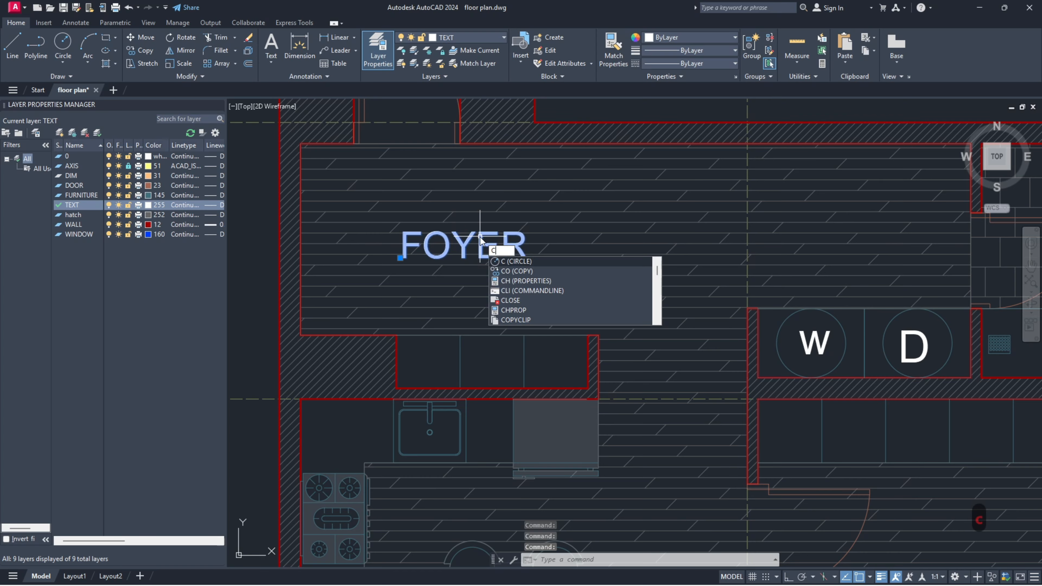
text(p)
key(Return)
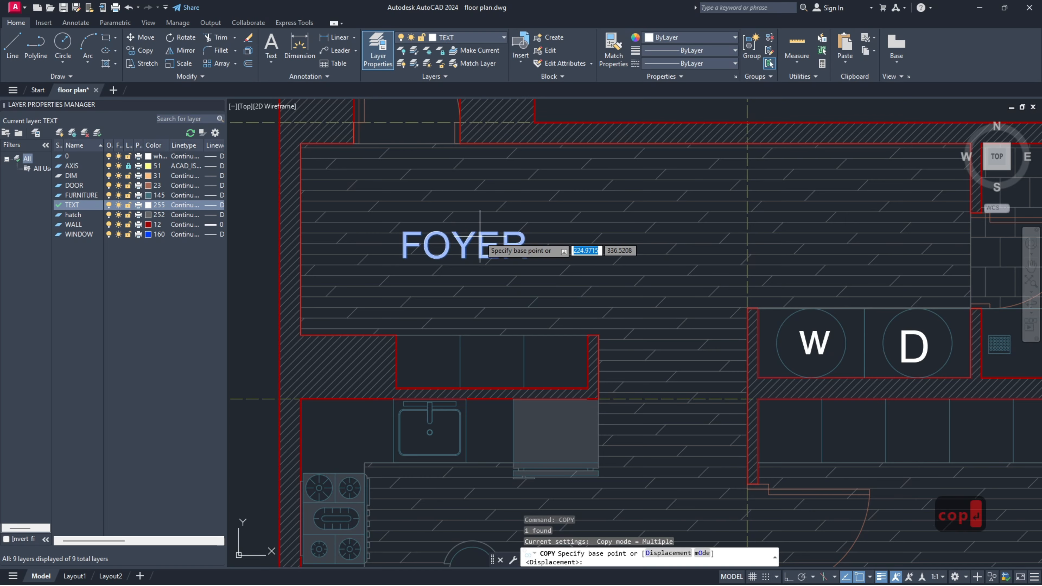
click(481, 240)
scroll(518, 241, down, 2)
scroll(518, 241, down, 3)
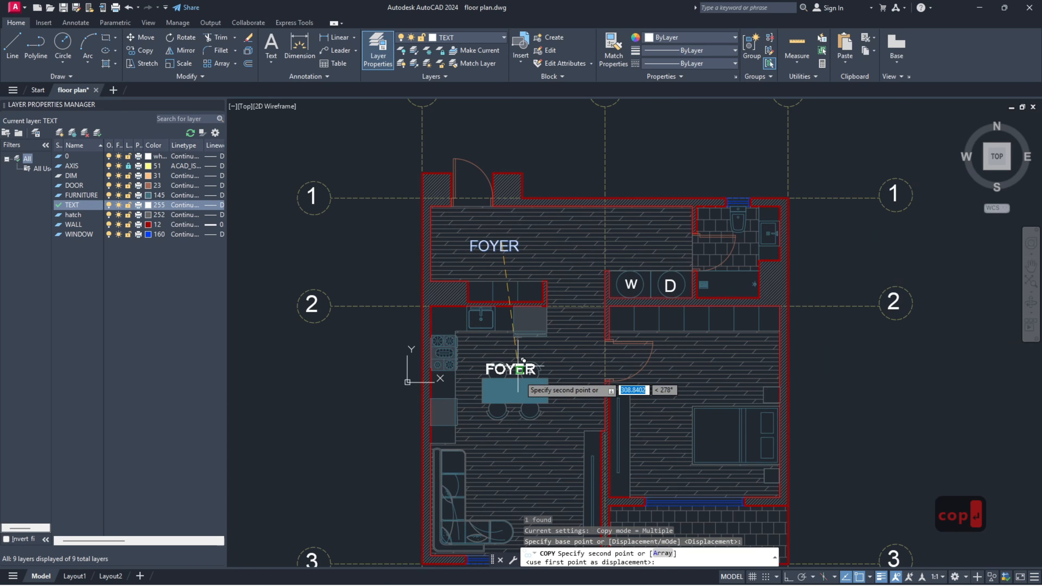
scroll(521, 394, up, 5)
click(518, 405)
key(Escape)
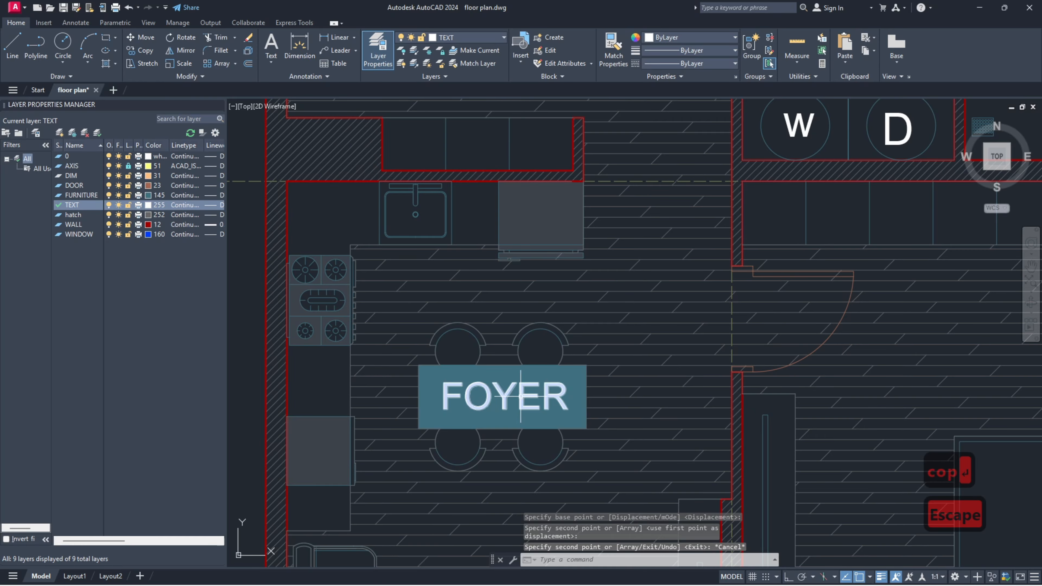
Step: Change the copied FOYER label on the dining table to DINNIG
double_click(519, 400)
text(DINIG)
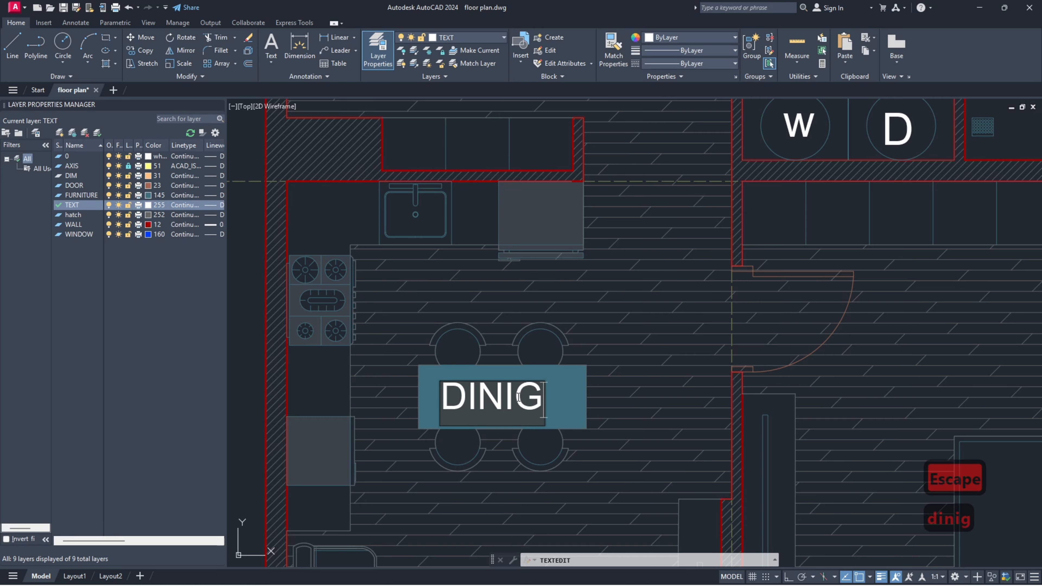
text(N)
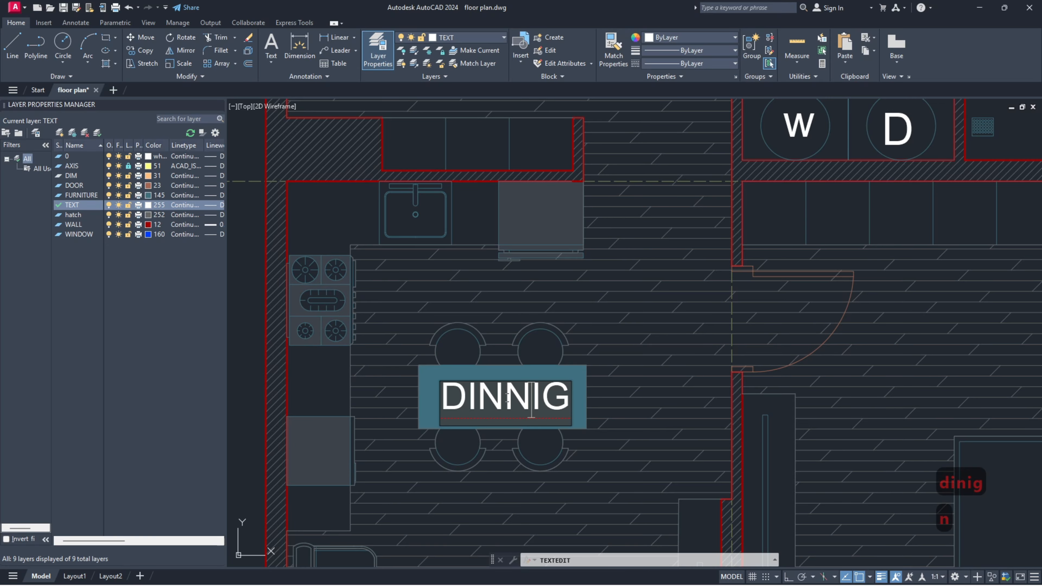
click(286, 360)
scroll(656, 325, down, 2)
key(Escape)
click(579, 378)
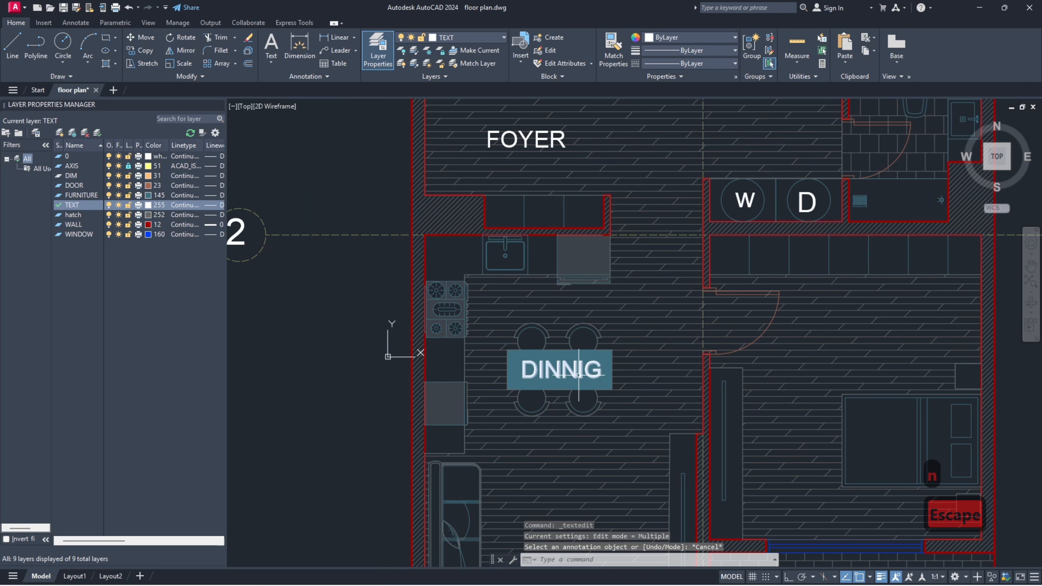
text(co)
key(Return)
click(569, 369)
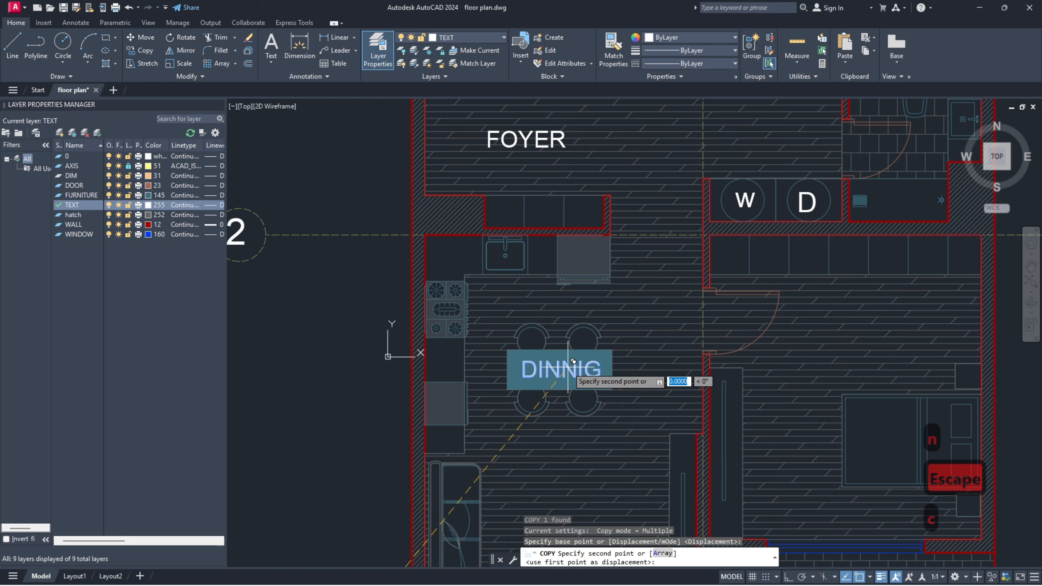
key(Escape)
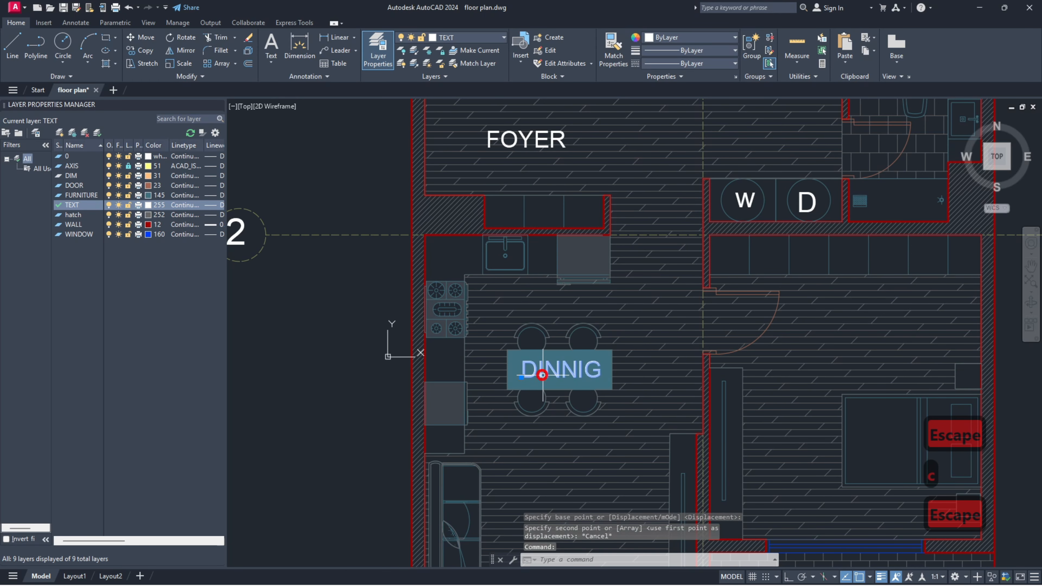
Step: Copy the DINNIG label from the dining table into the bedroom, above the bed
text(co)
key(Return)
click(582, 409)
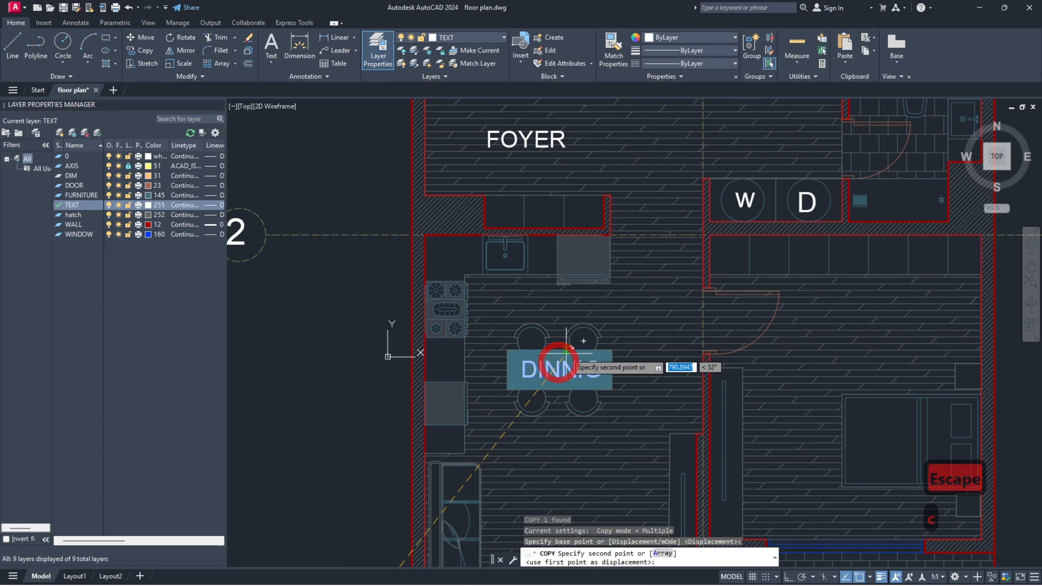
scroll(613, 336, down, 6)
scroll(610, 397, up, 4)
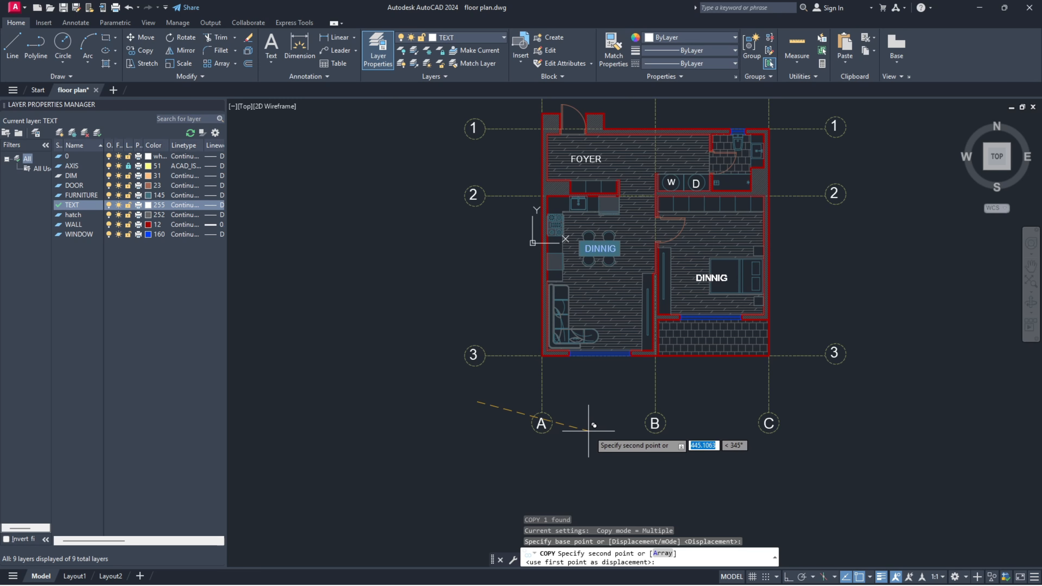
click(593, 394)
key(Escape)
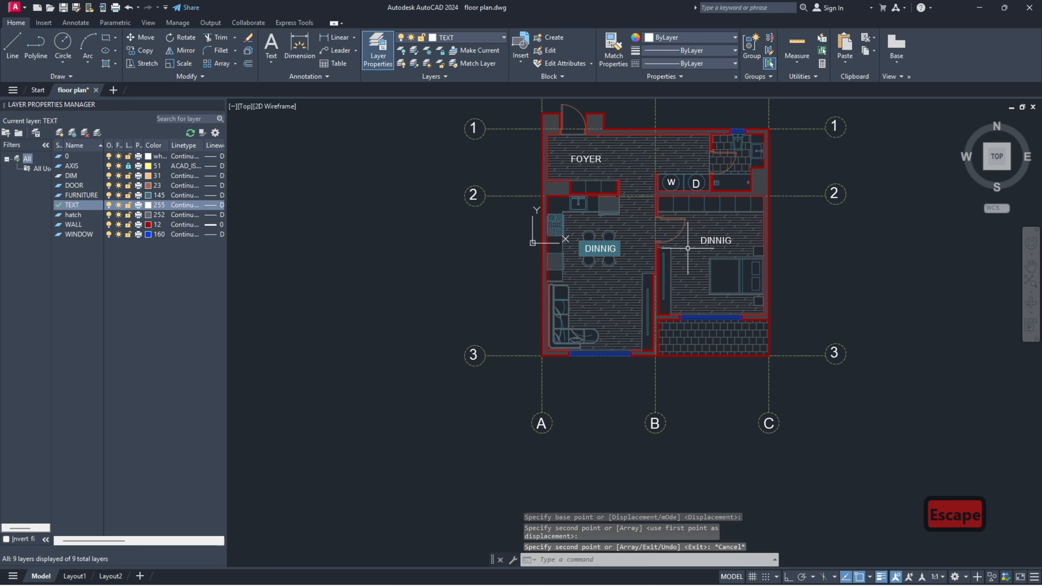
Step: Change the copied label above the bed to BEDROOM
scroll(688, 248, up, 6)
double_click(716, 241)
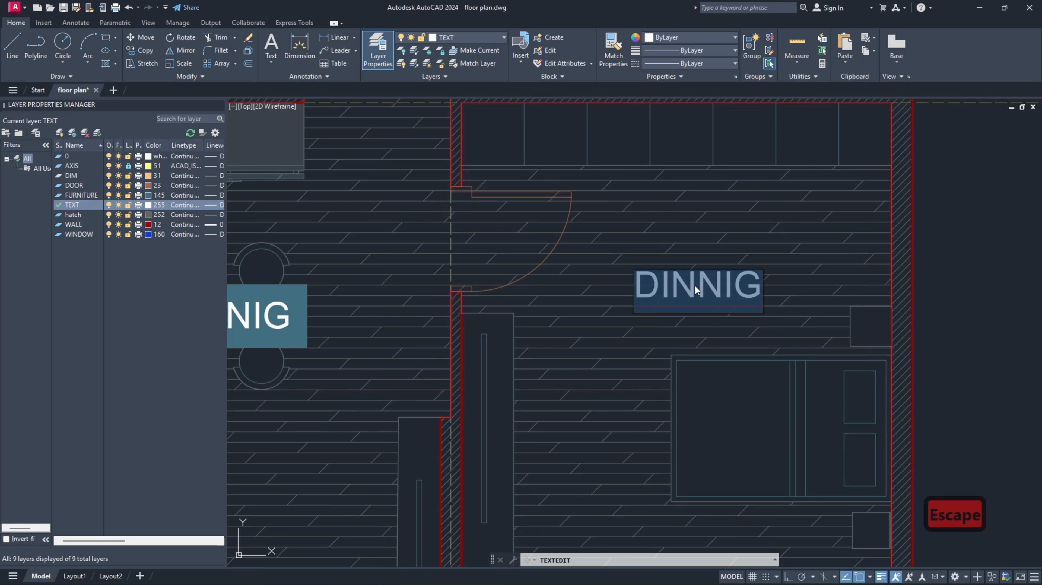
text(BED)
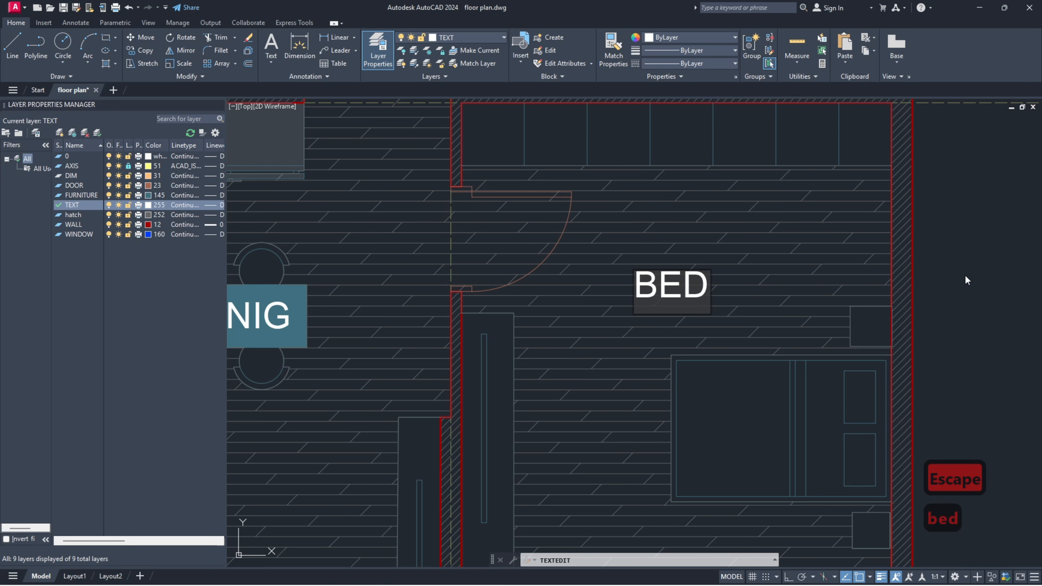
text(ROOM)
key(Escape)
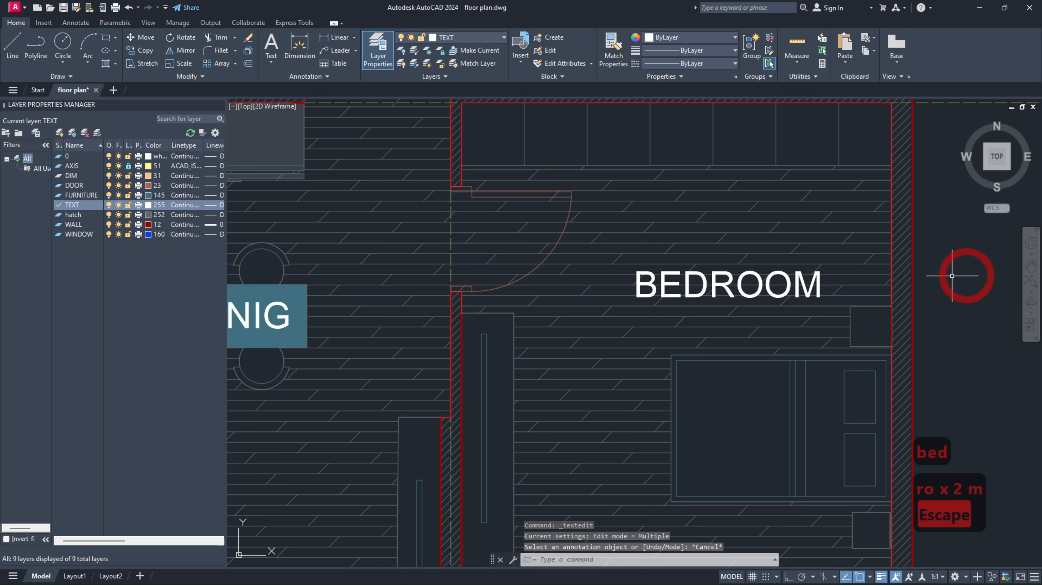
Step: Copy the BEDROOM label to the floor area just above the washer and dryer
click(805, 290)
text(c)
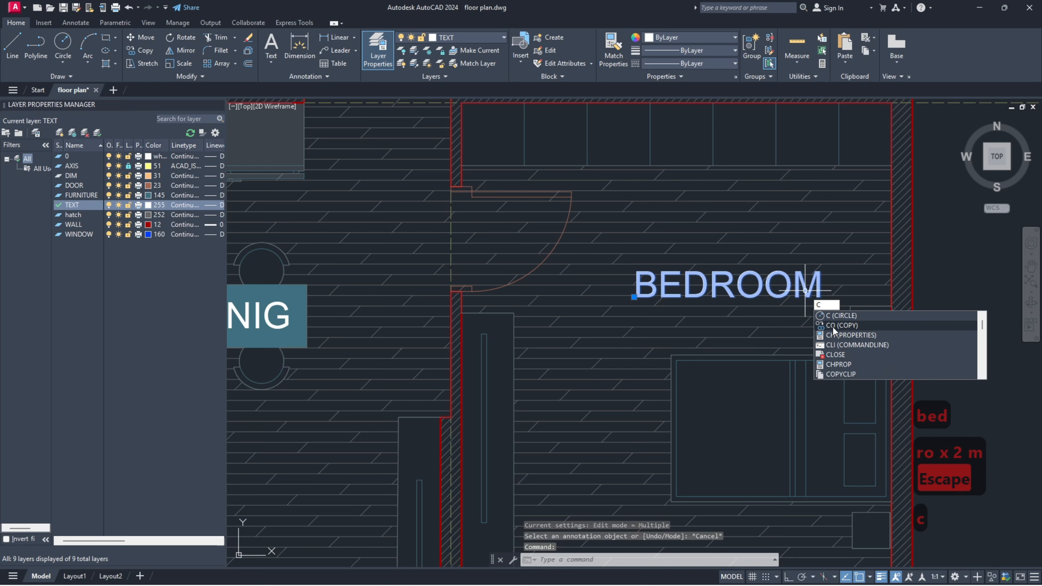
click(833, 327)
click(754, 279)
scroll(733, 316, down, 2)
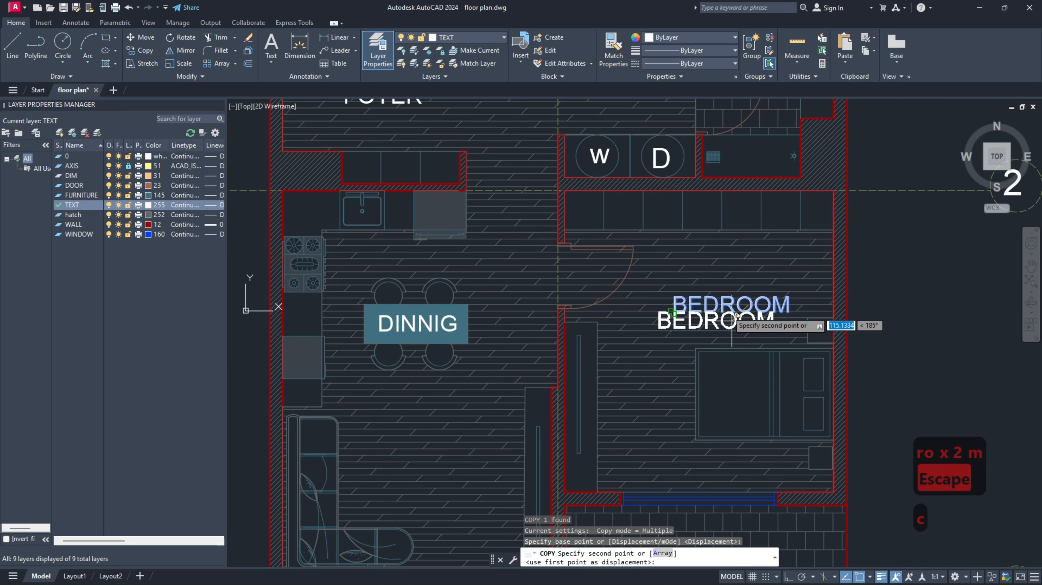
middle_drag(659, 157, 670, 390)
scroll(639, 329, up, 4)
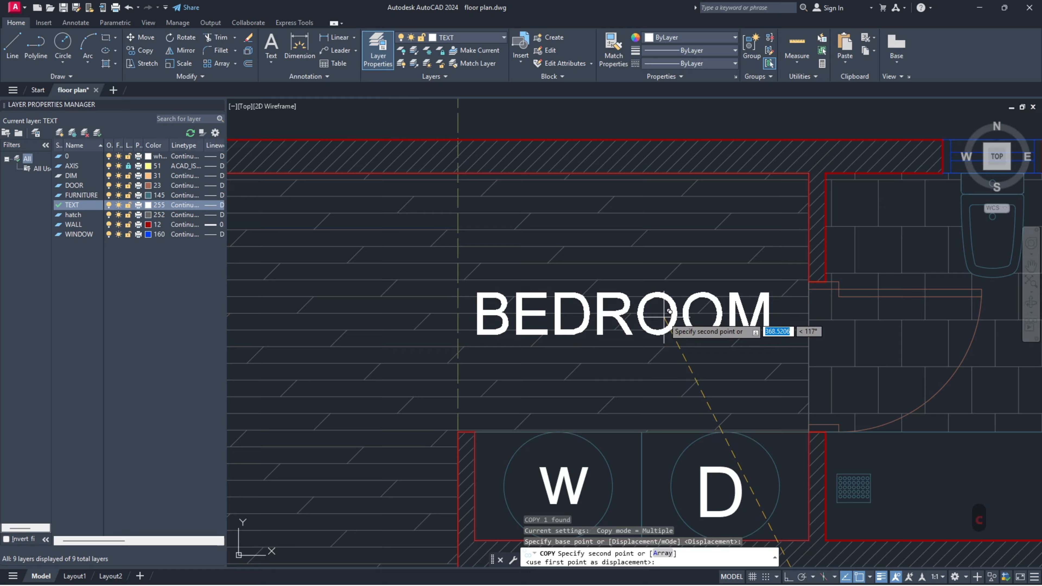
key(Escape)
Step: Change the copied label above the washer and dryer to LAU
double_click(672, 312)
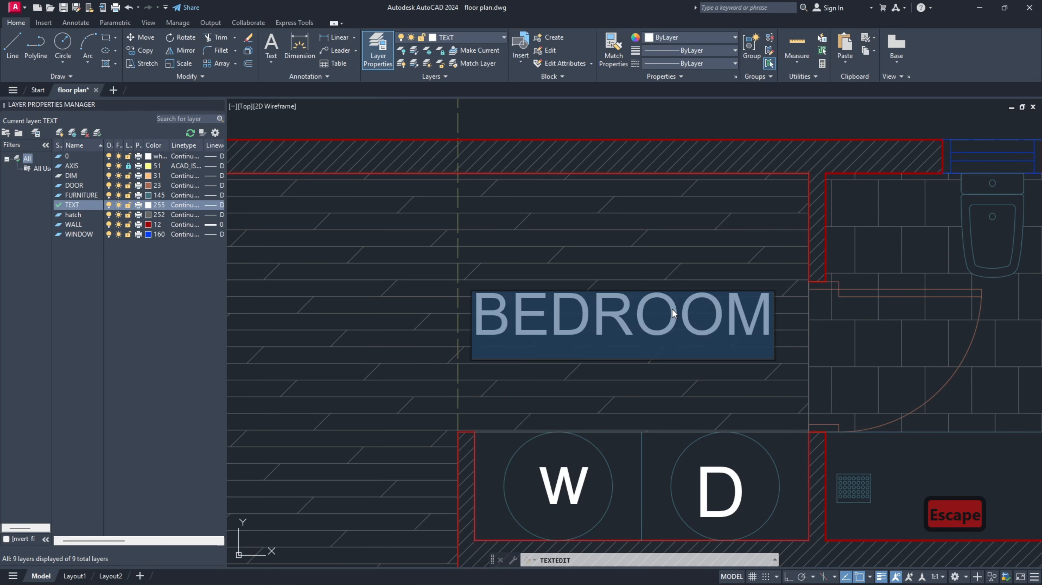
text(LAU)
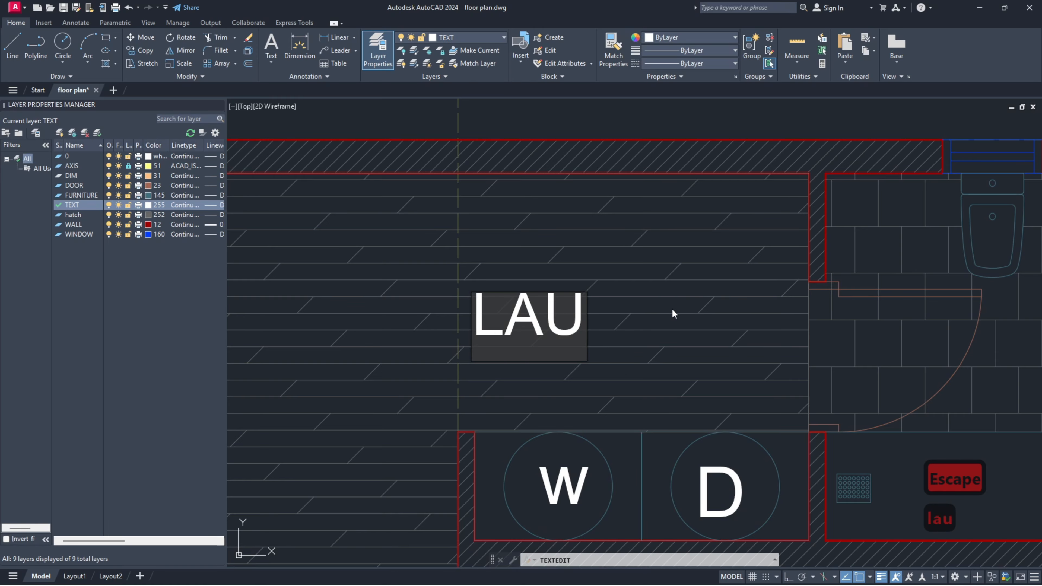
text(.)
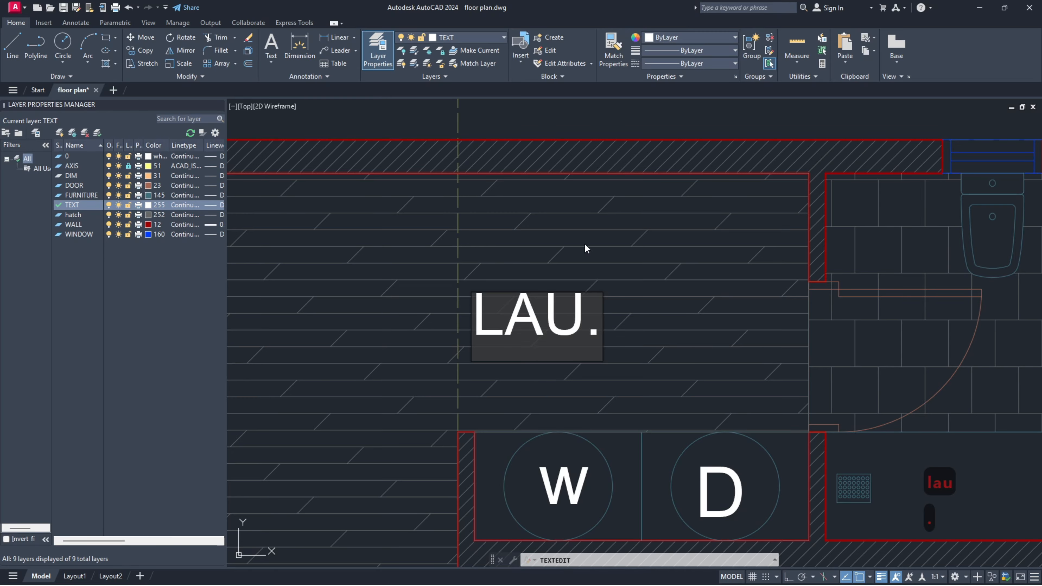
key(Escape)
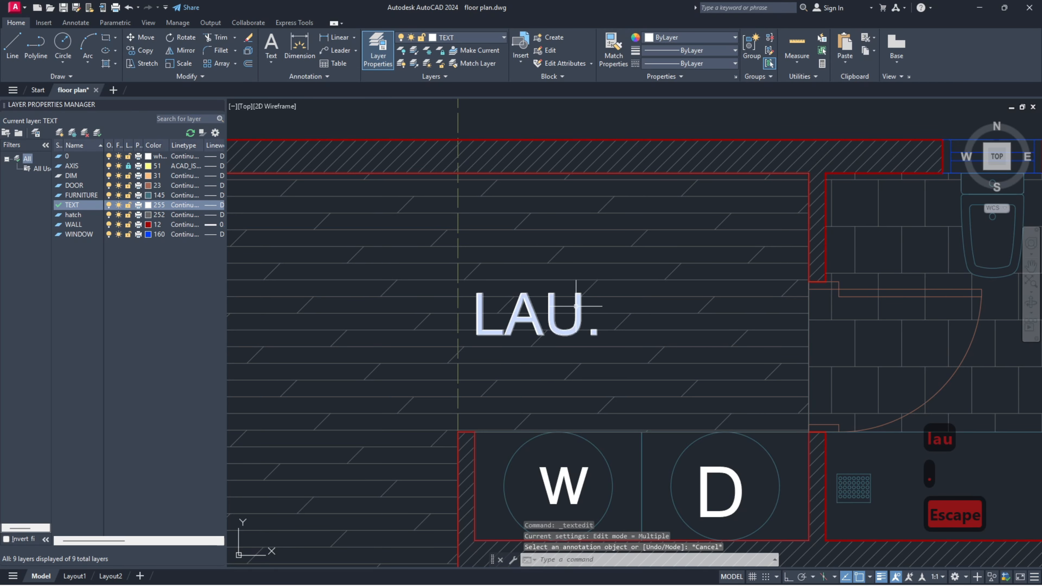
Step: Copy the laundry label into the bathroom, below the toilet
text(c)
click(611, 331)
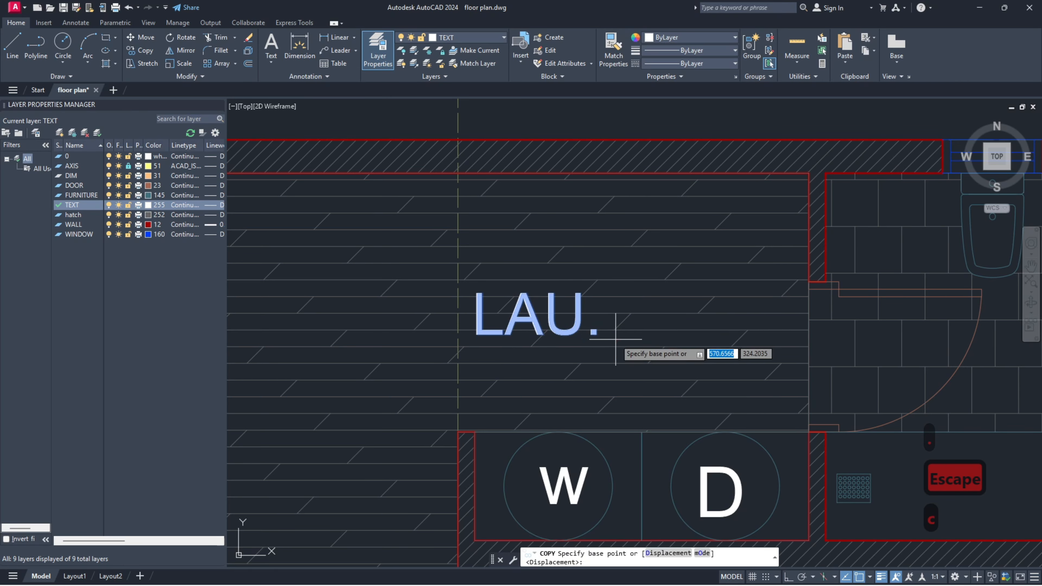
click(581, 313)
scroll(551, 332, down, 2)
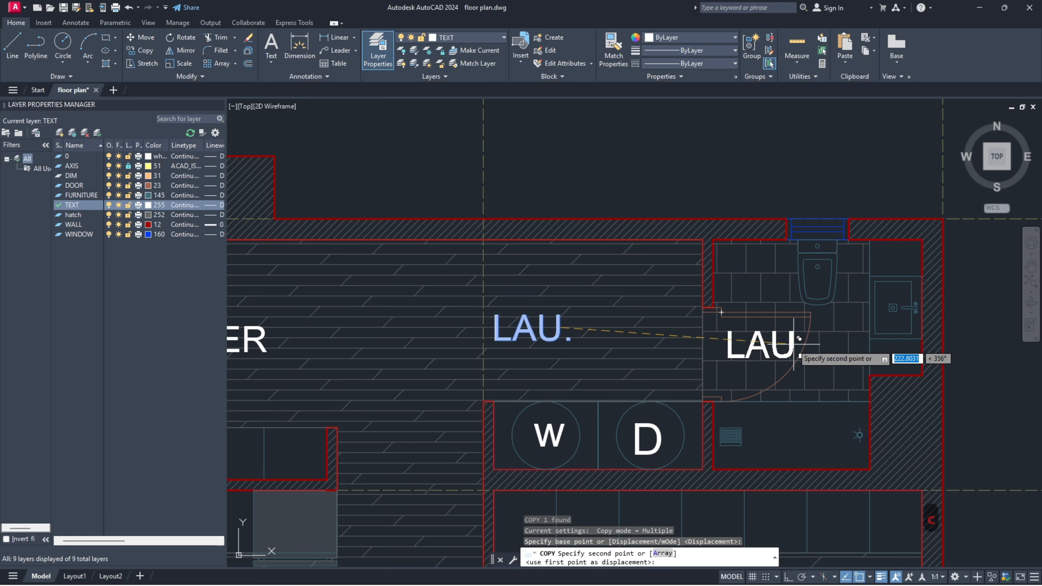
click(790, 342)
key(Escape)
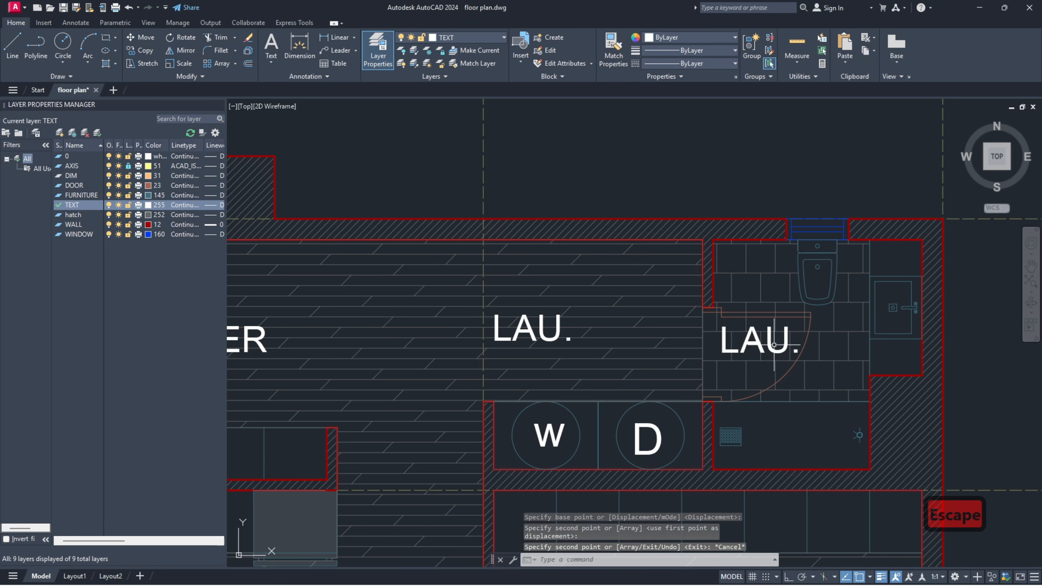
Step: Change the copied label in the bathroom to BATH
double_click(770, 344)
text(BATH)
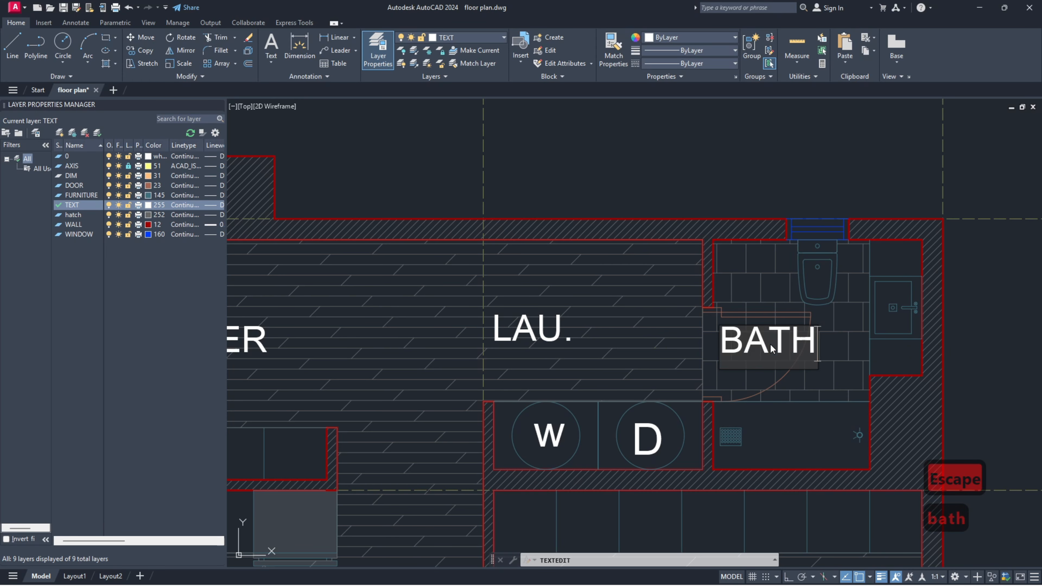
key(Escape)
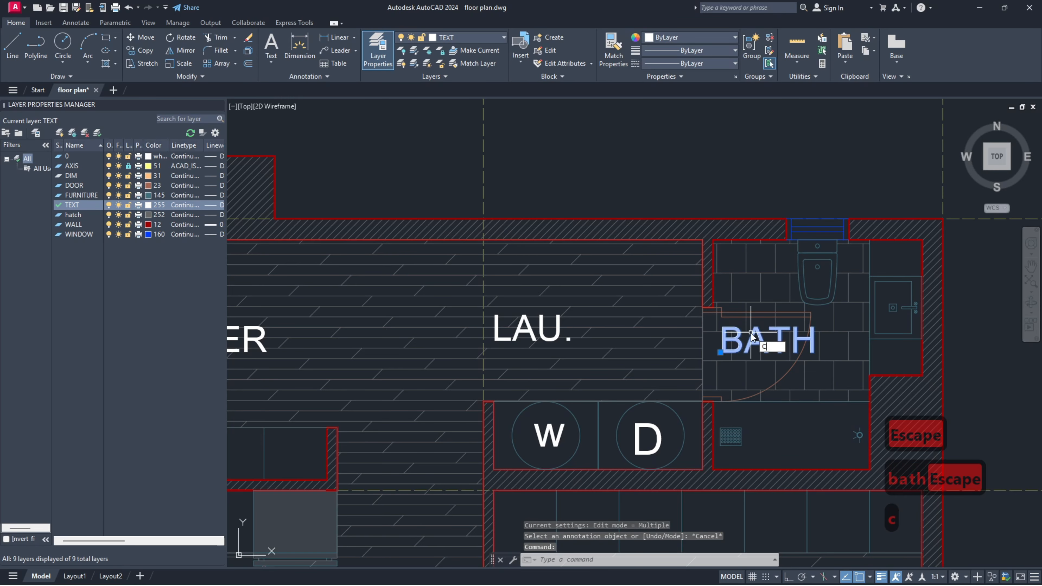
Step: Copy the BATH label into the living area beside the sofa
text(c)
click(773, 369)
click(780, 322)
scroll(791, 316, down, 6)
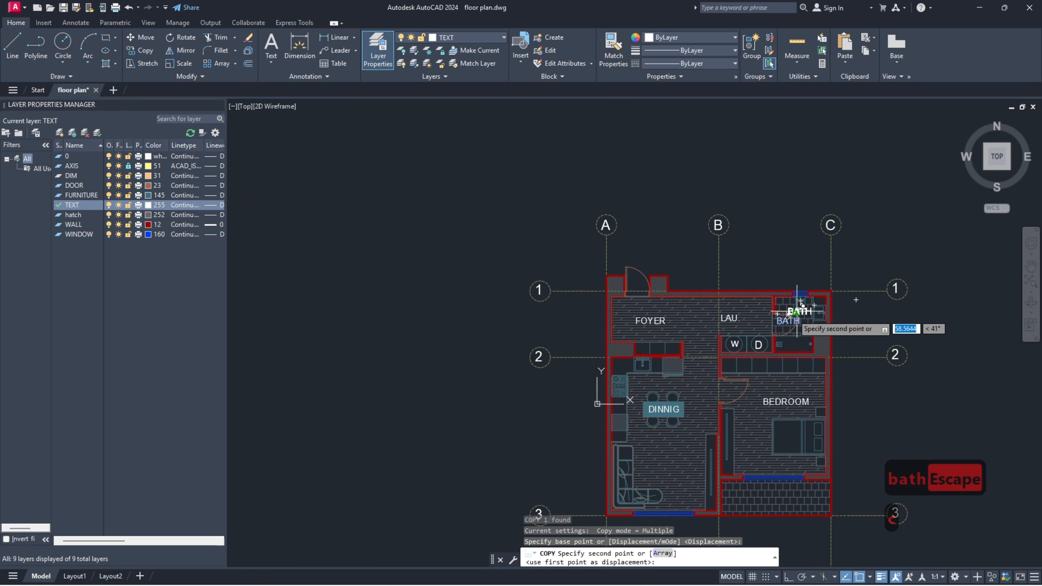
click(652, 468)
key(Escape)
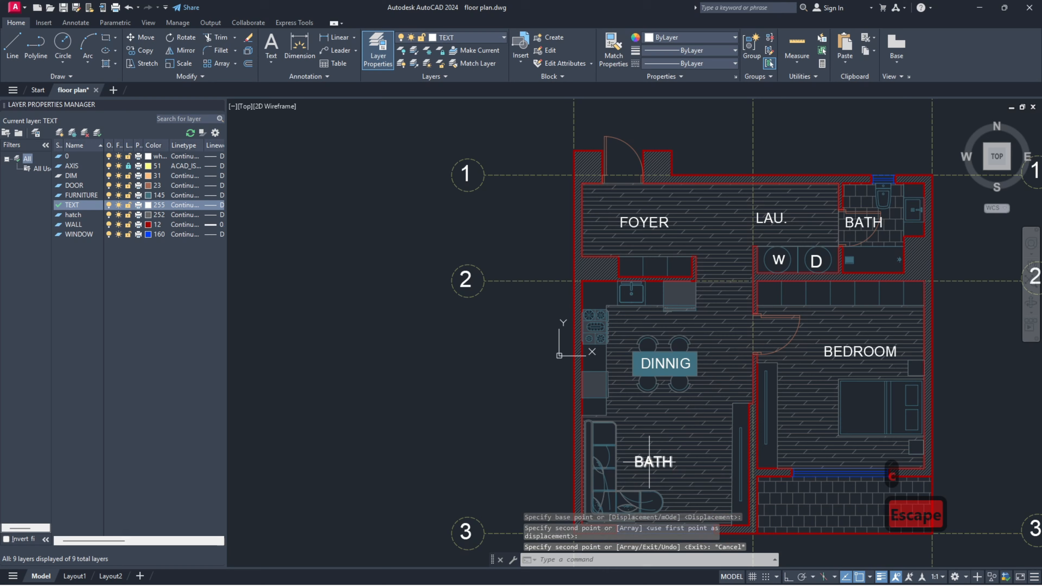
Step: Change the copied label beside the sofa to LIVING ROOM
scroll(654, 471, up, 2)
middle_drag(678, 415, 618, 321)
scroll(612, 370, up, 2)
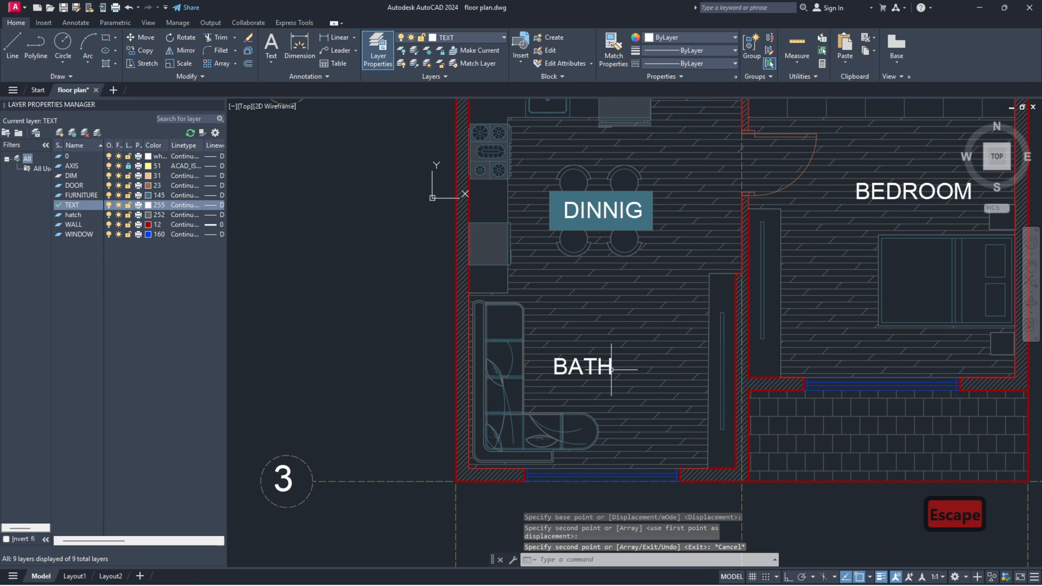
double_click(610, 367)
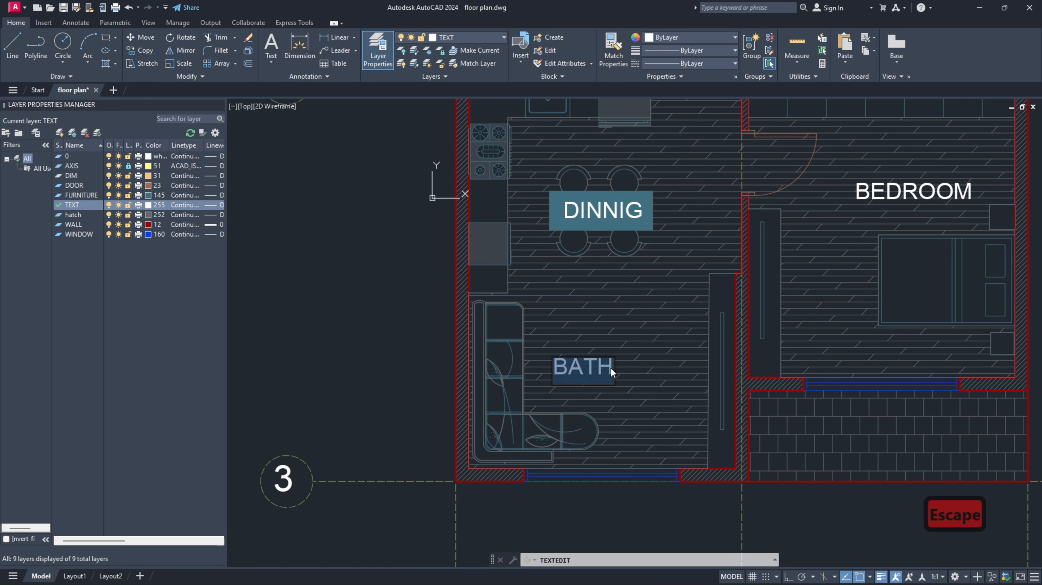
text(LIVING)
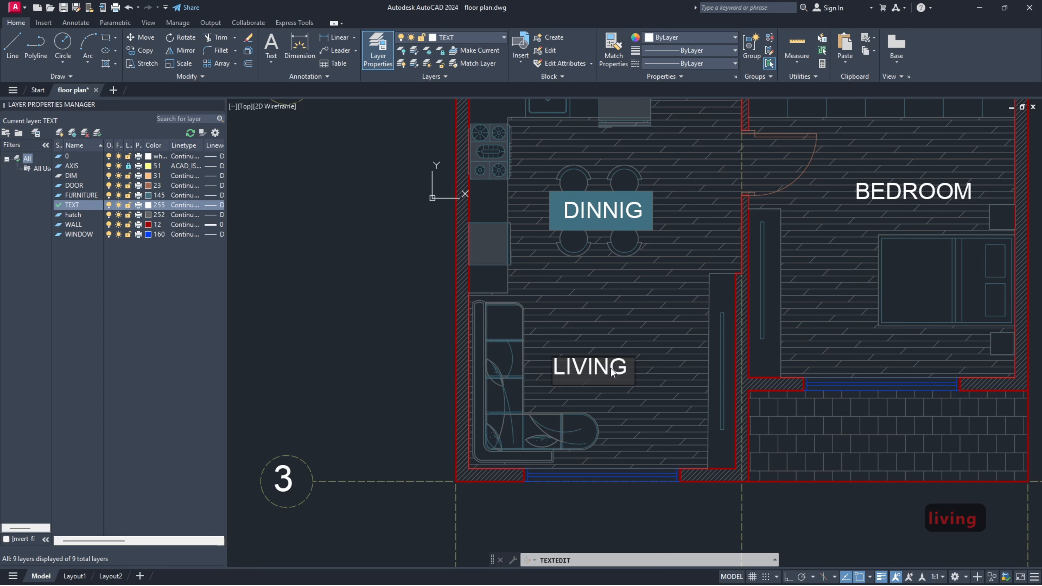
text( ROOM)
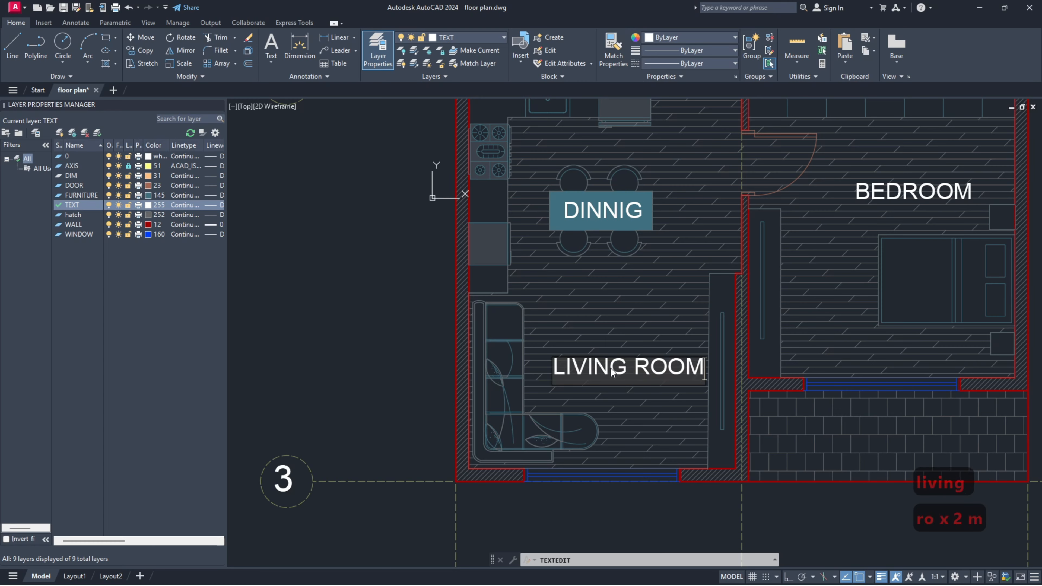
click(391, 333)
key(Escape)
Step: Add an aligned dimension between grid lines A and B, just below their upper bubbles
scroll(426, 345, down, 5)
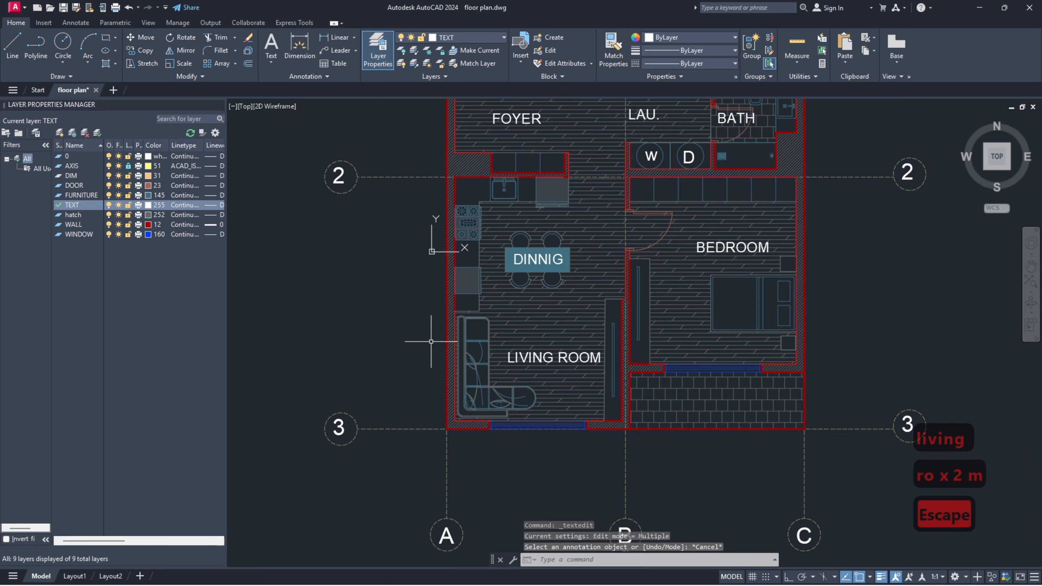
middle_drag(588, 279, 582, 322)
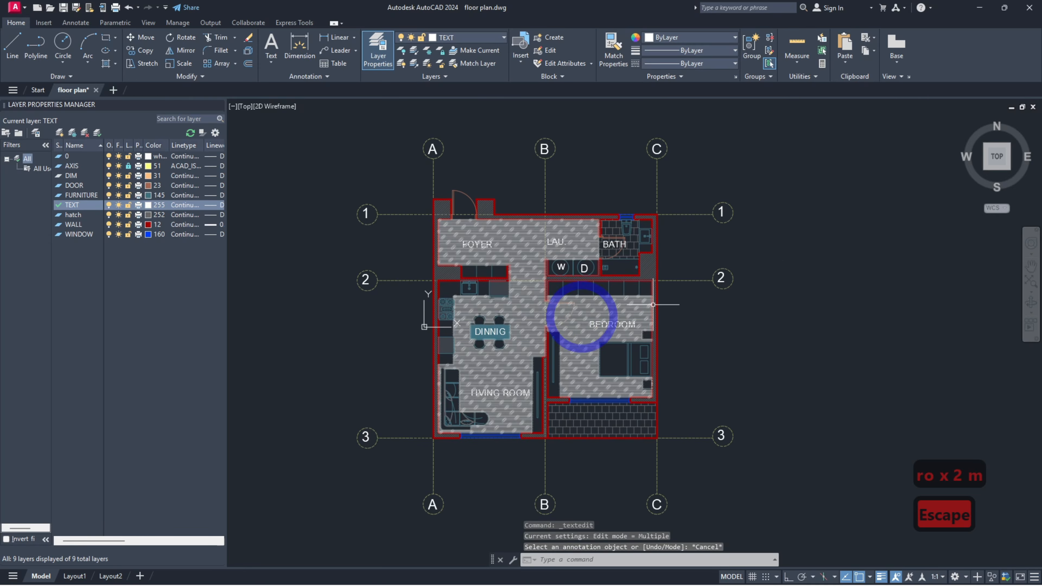
middle_drag(768, 290, 760, 272)
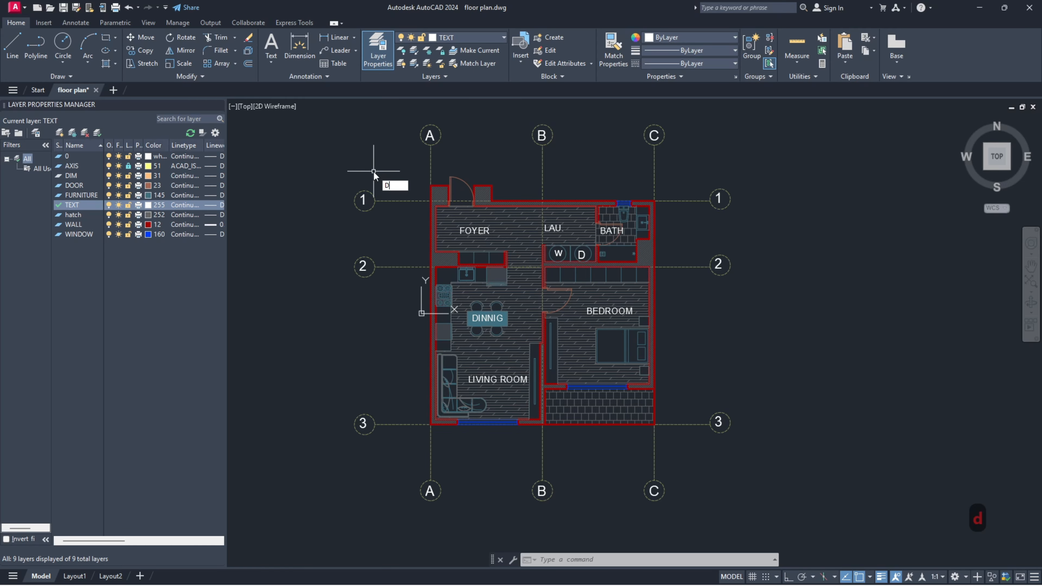
text(im)
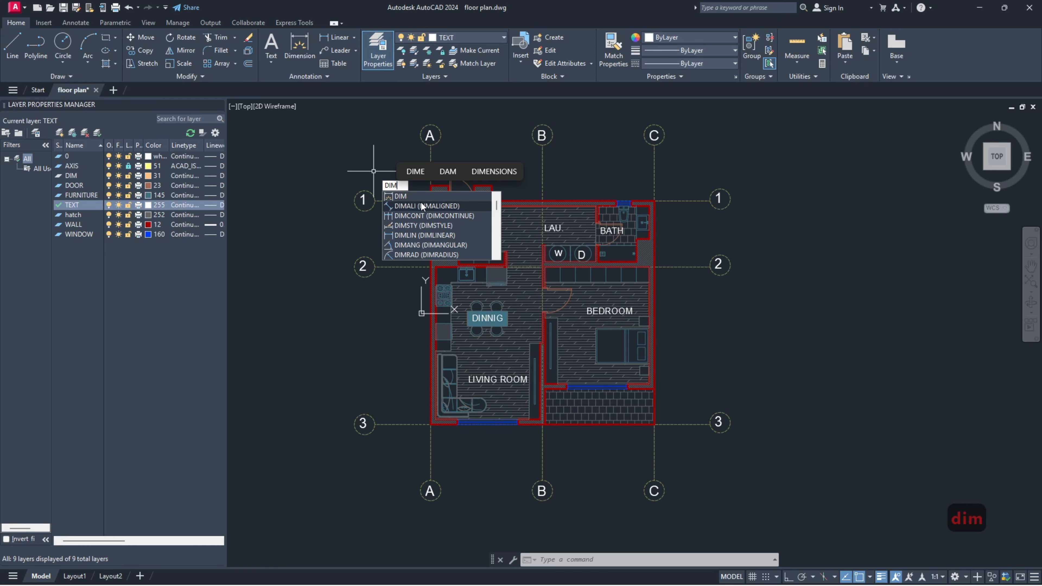
click(428, 205)
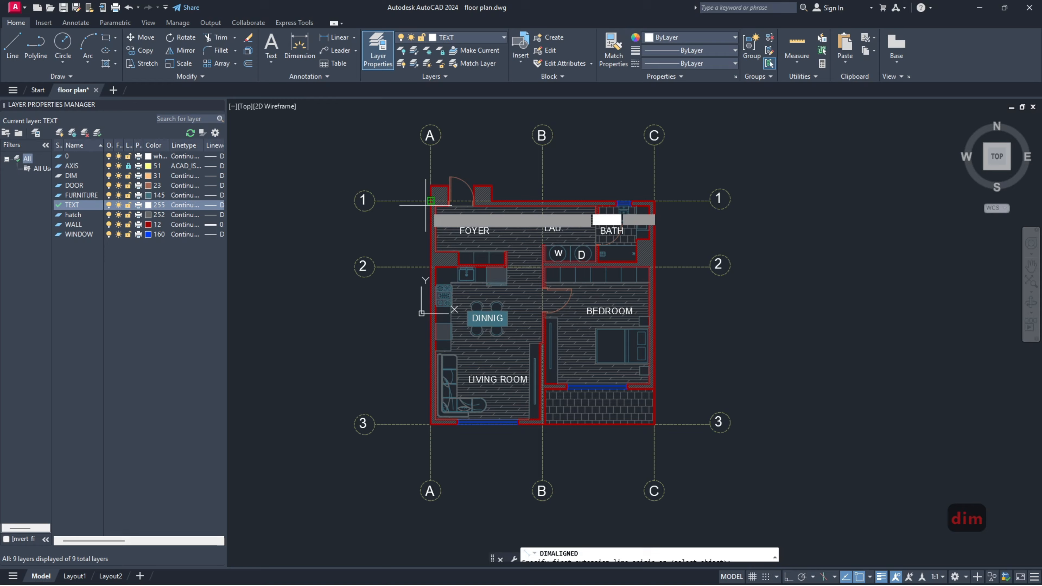
click(430, 163)
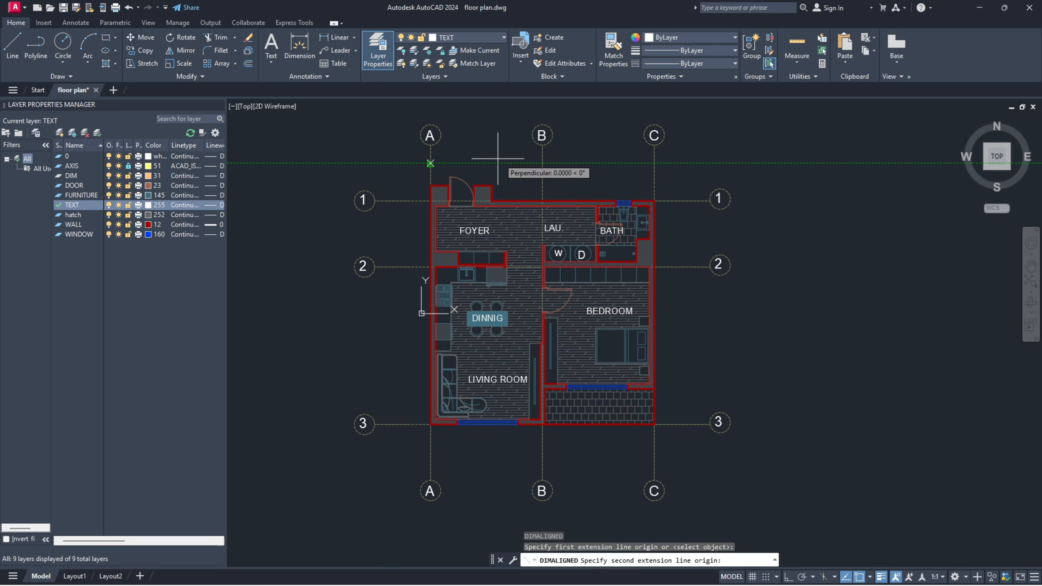
click(542, 163)
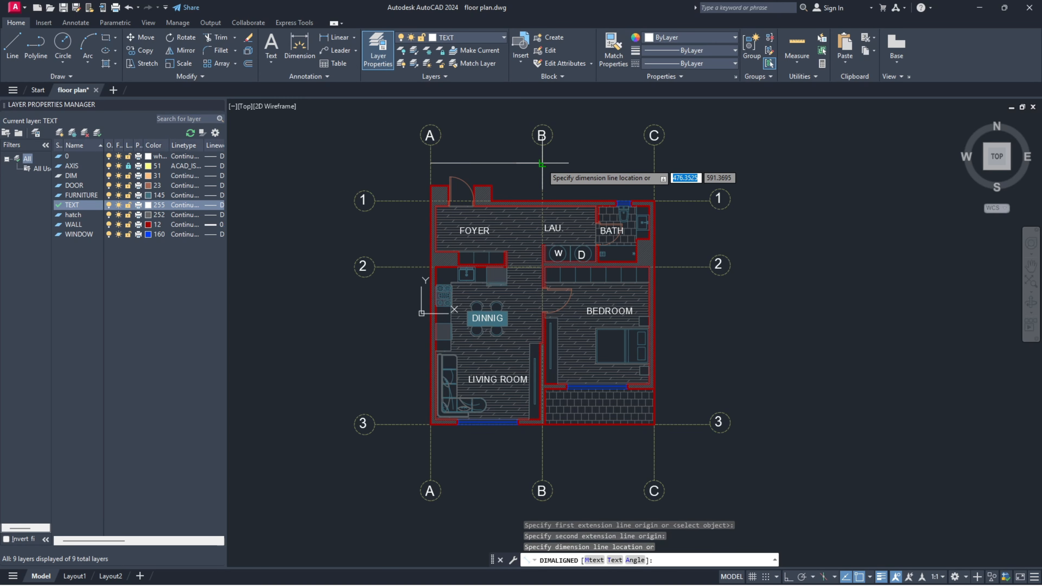
click(542, 163)
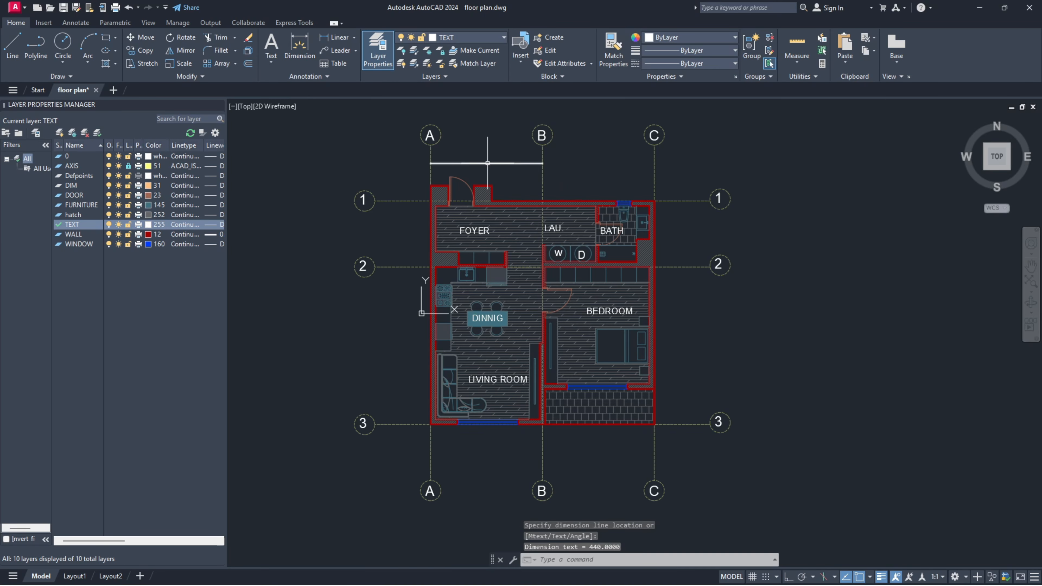
Step: Inspect the text of the dimension between grid lines A and B, and erase that dimension
scroll(487, 163, up, 8)
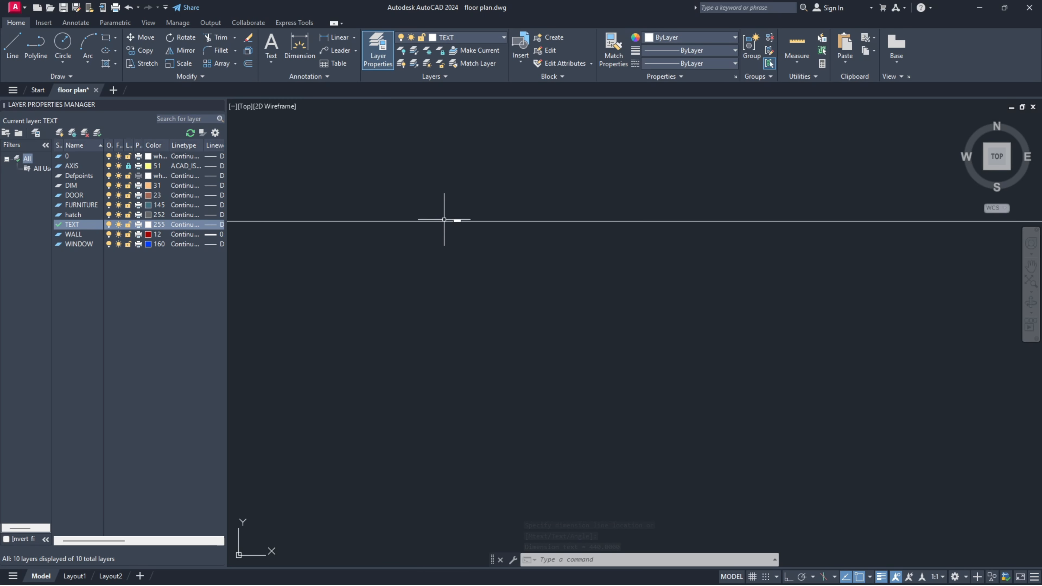
scroll(498, 281, down, 5)
scroll(498, 283, down, 2)
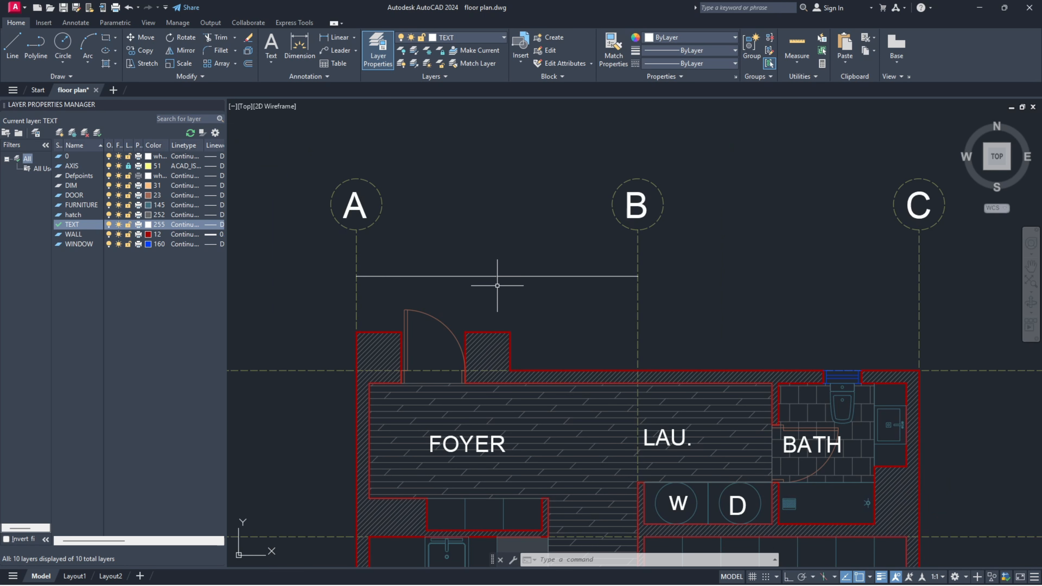
scroll(495, 283, up, 8)
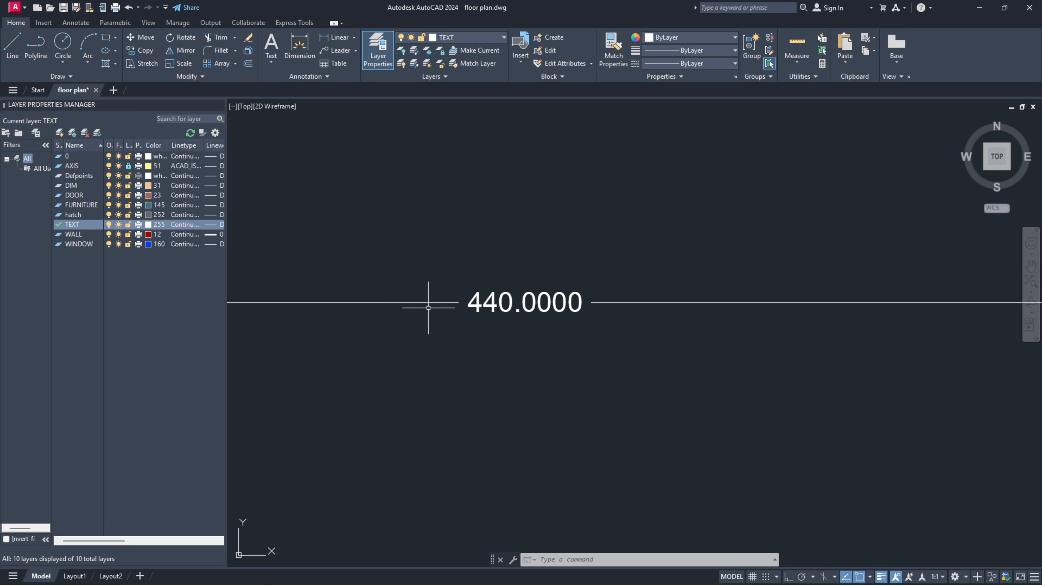
scroll(549, 261, down, 5)
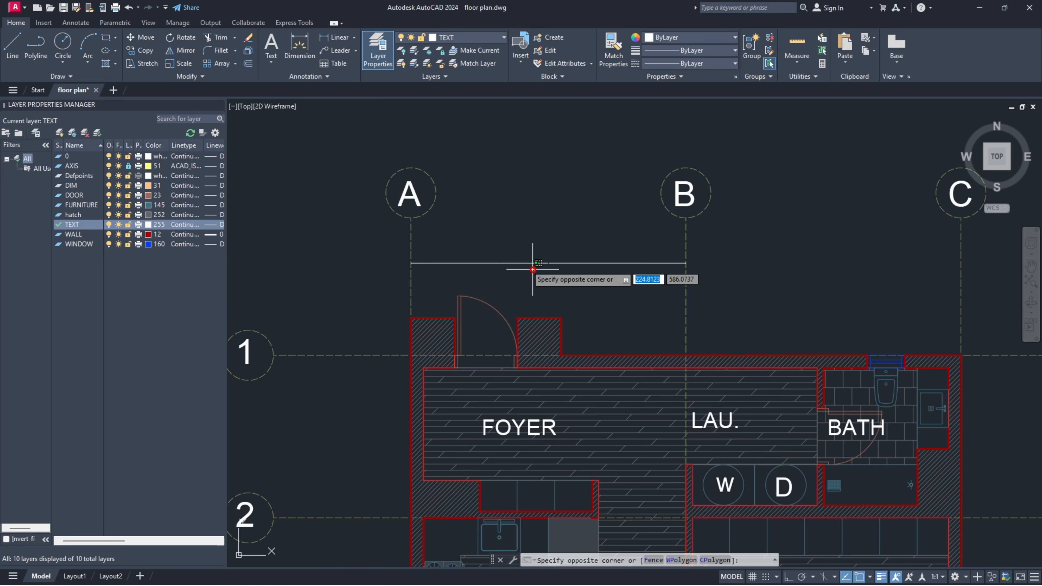
click(513, 262)
key(e)
key(Return)
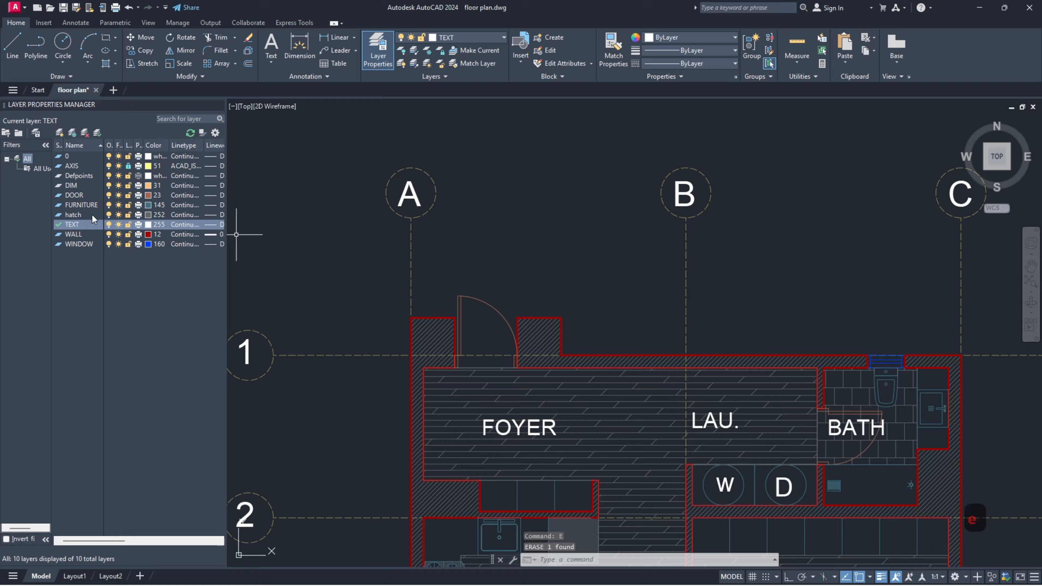
Step: Make the DIM layer current and place an aligned dimension between grid lines A and B above the entrance
double_click(72, 185)
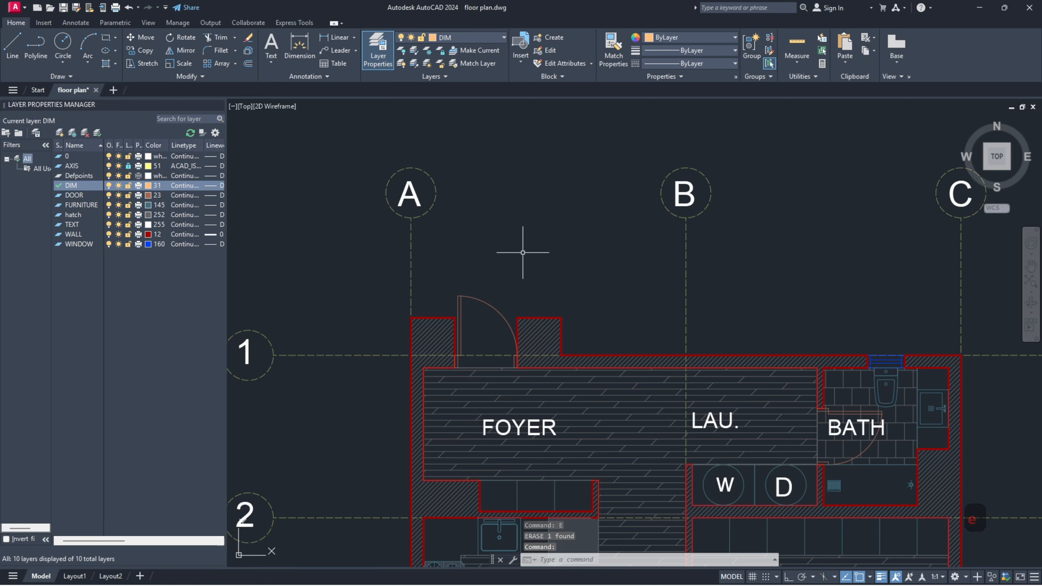
text(DIMA)
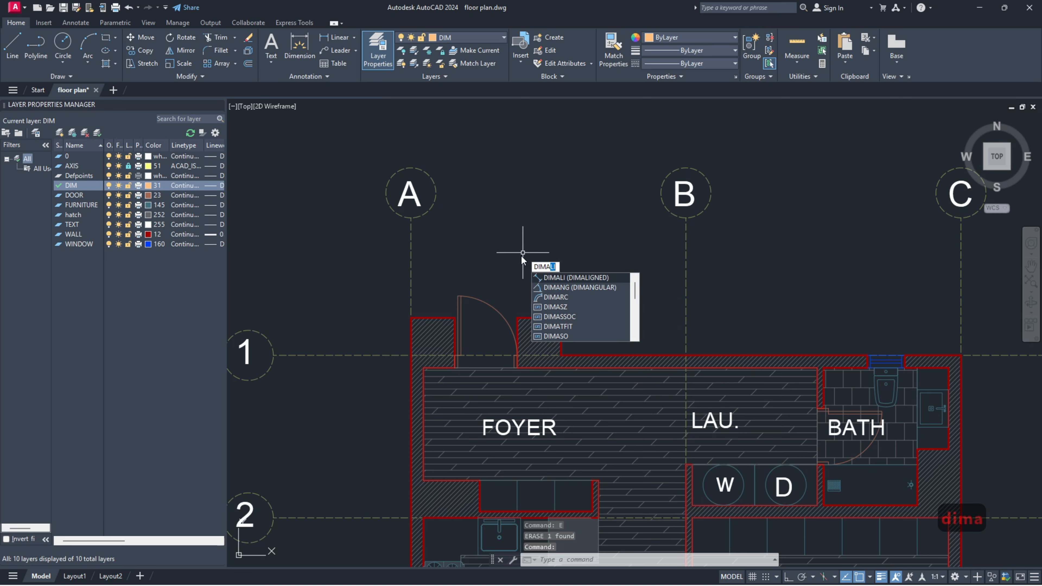
click(558, 280)
click(411, 270)
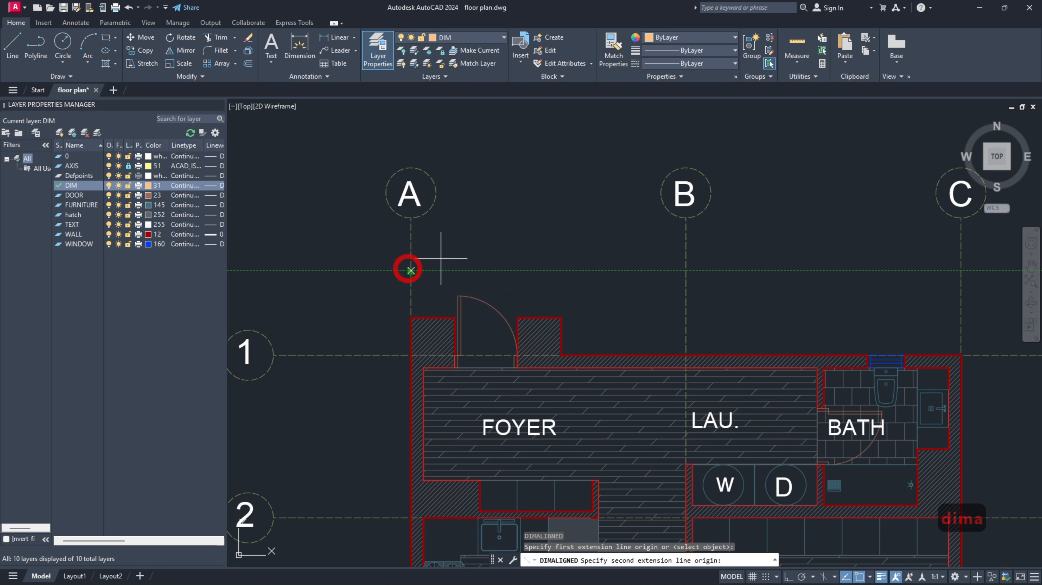
click(685, 270)
click(684, 269)
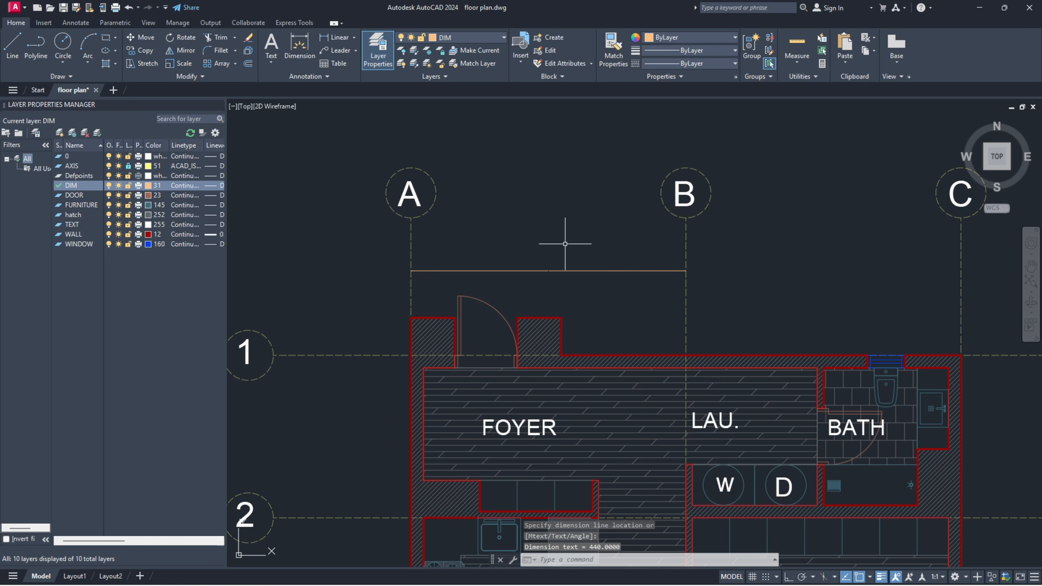
Step: Check the size of the new dimension's text and open the Standard dimension style for modification
scroll(570, 273, up, 10)
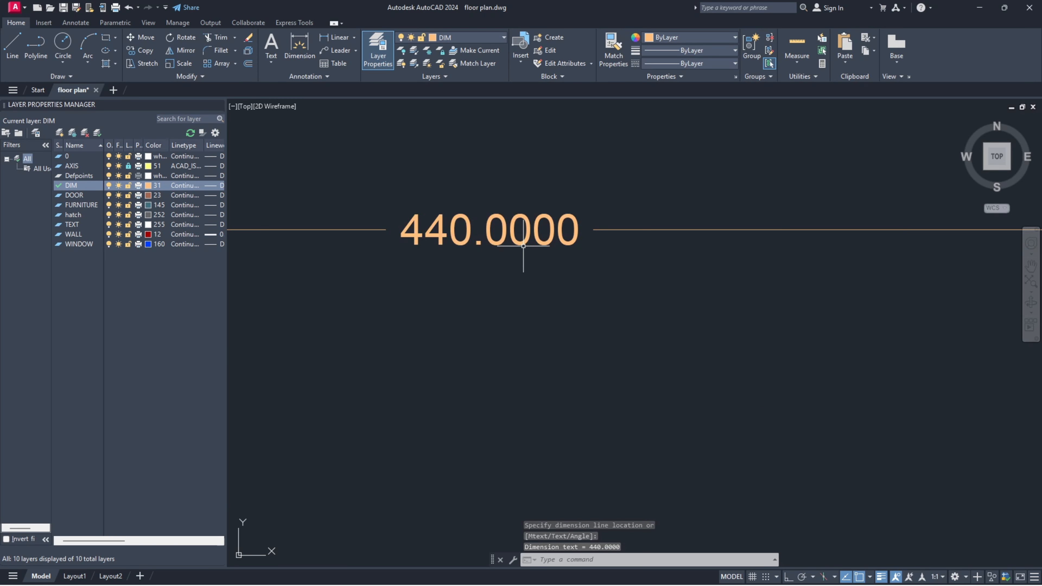
scroll(538, 262, down, 10)
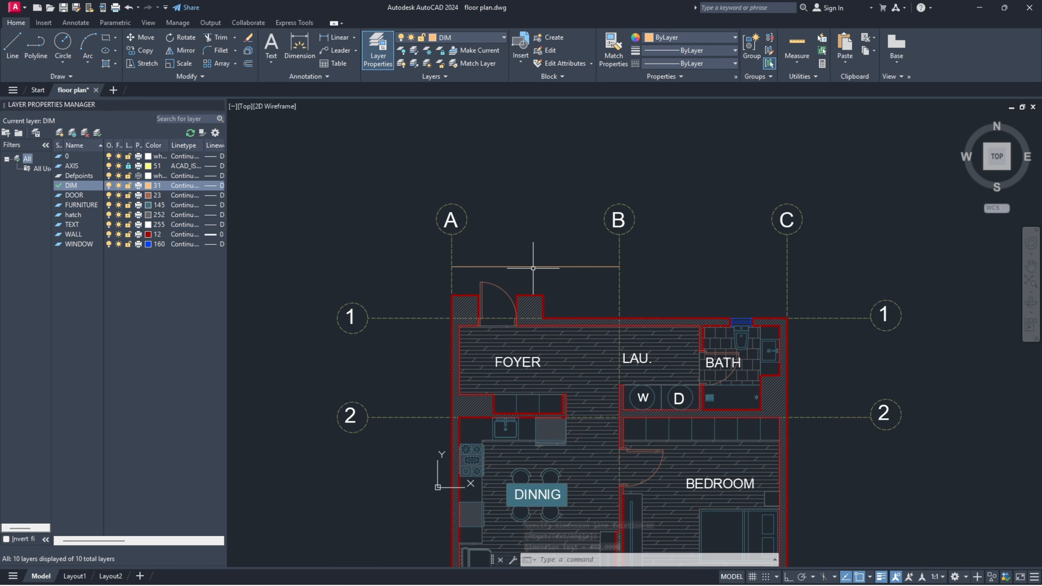
scroll(662, 266, down, 3)
middle_drag(628, 249, 583, 209)
text(dimsd)
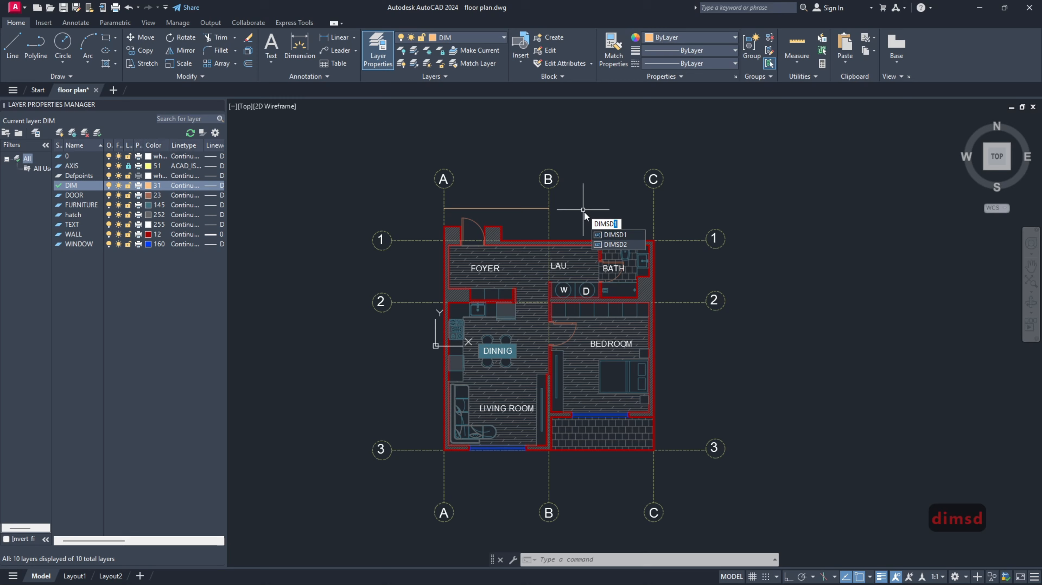
key(BackSpace)
key(BackSpace)
text(ty)
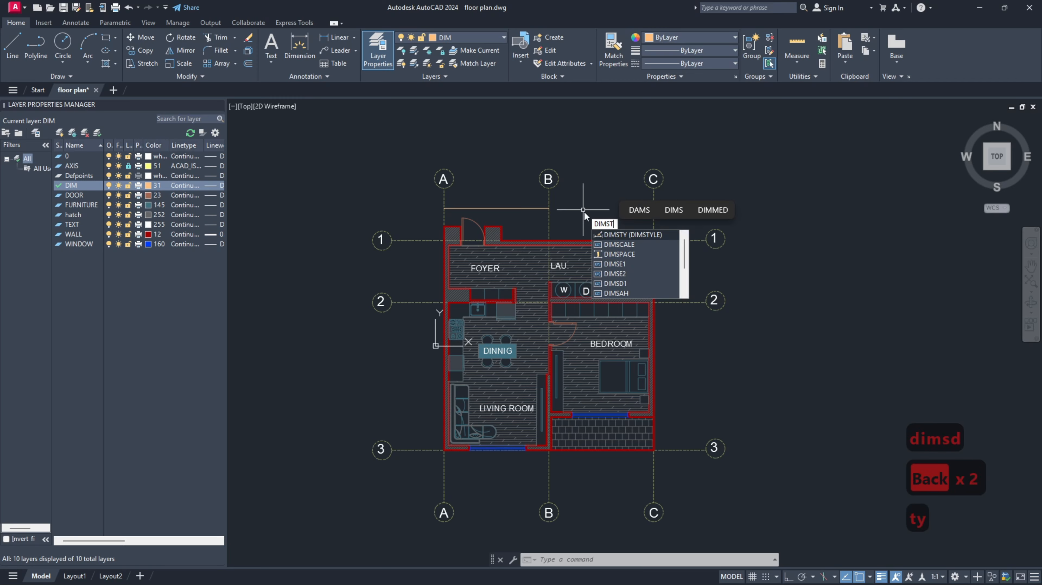
key(Return)
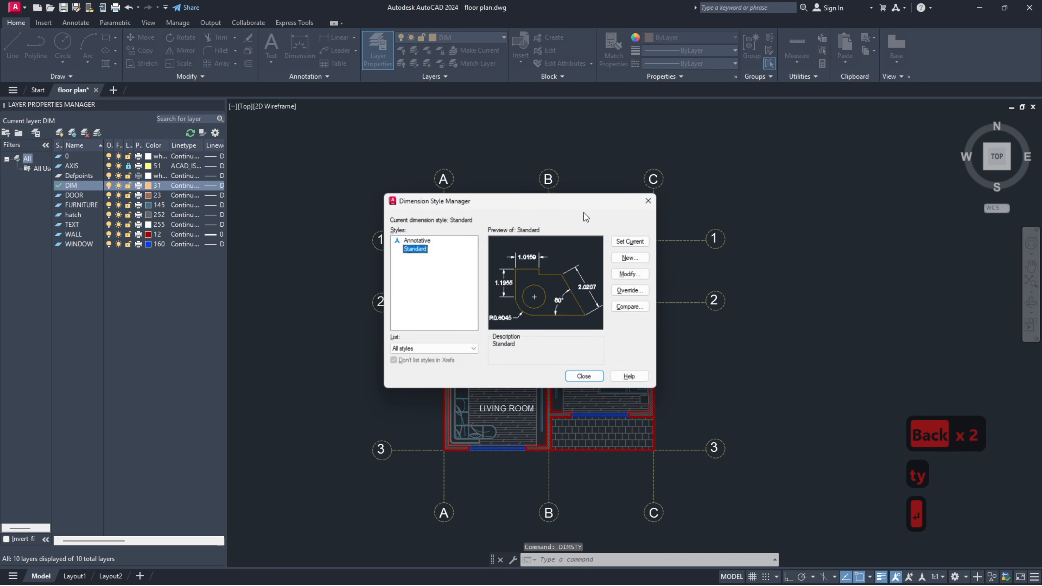
drag(516, 202, 517, 235)
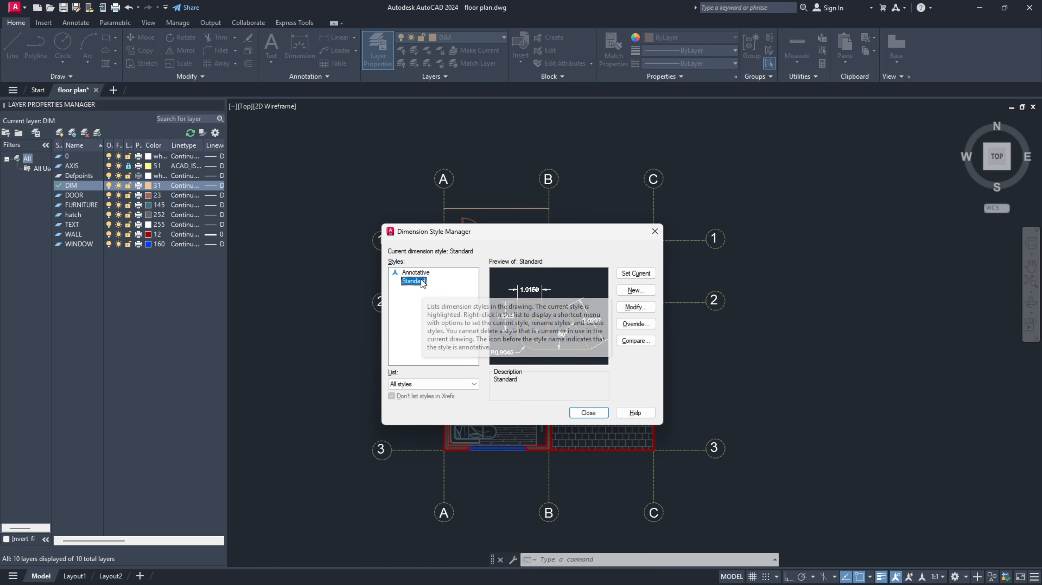
click(642, 308)
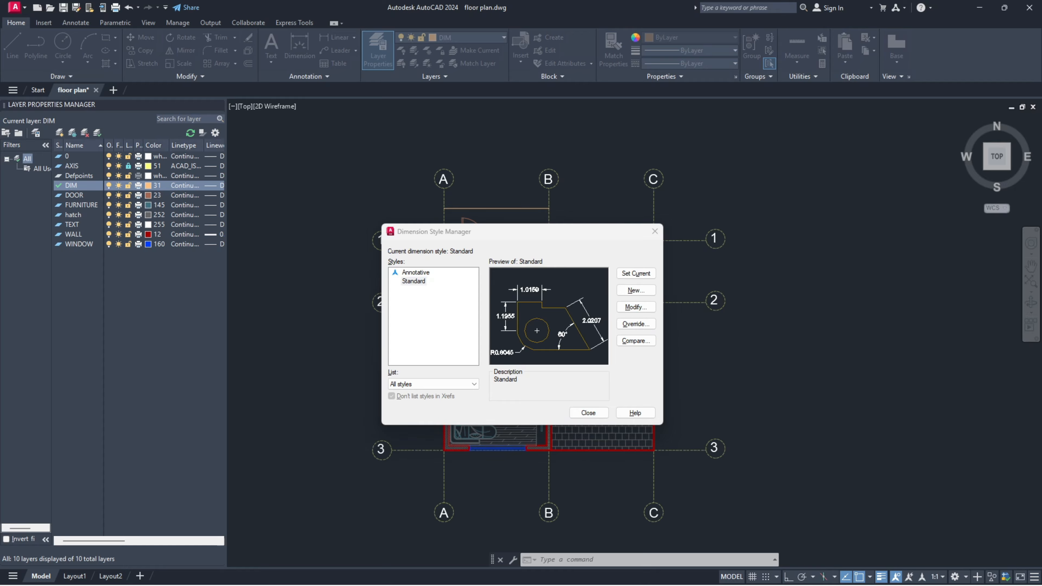
Step: Enable fixed length extension lines in the Standard dimension style
drag(1032, 192, 740, 192)
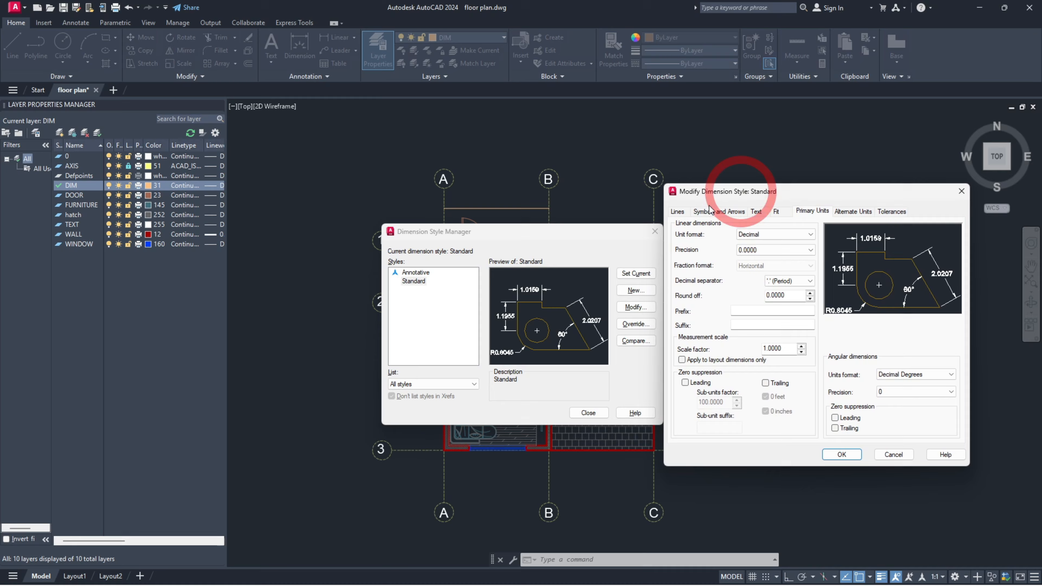
click(678, 212)
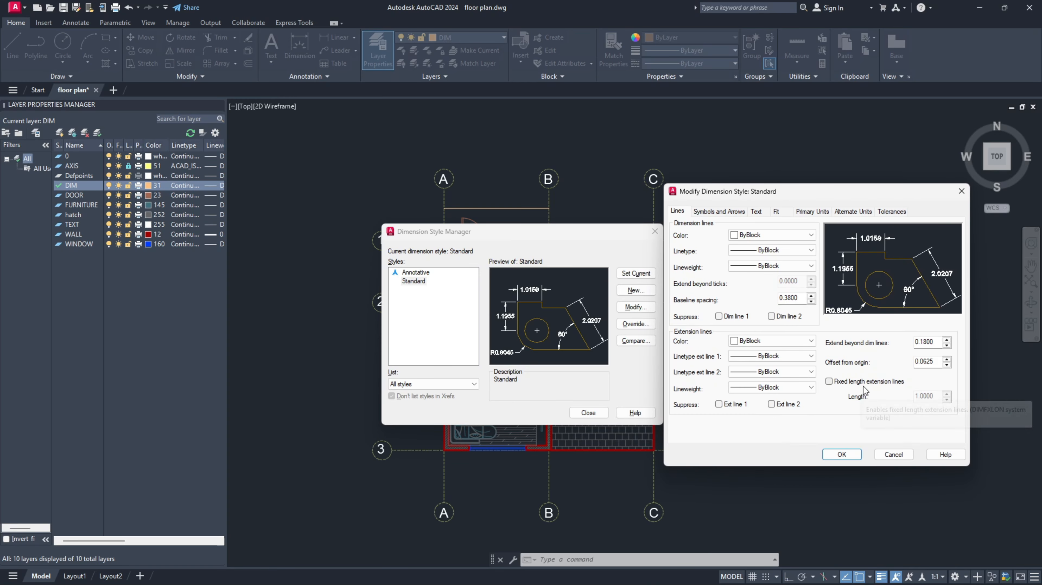
click(829, 381)
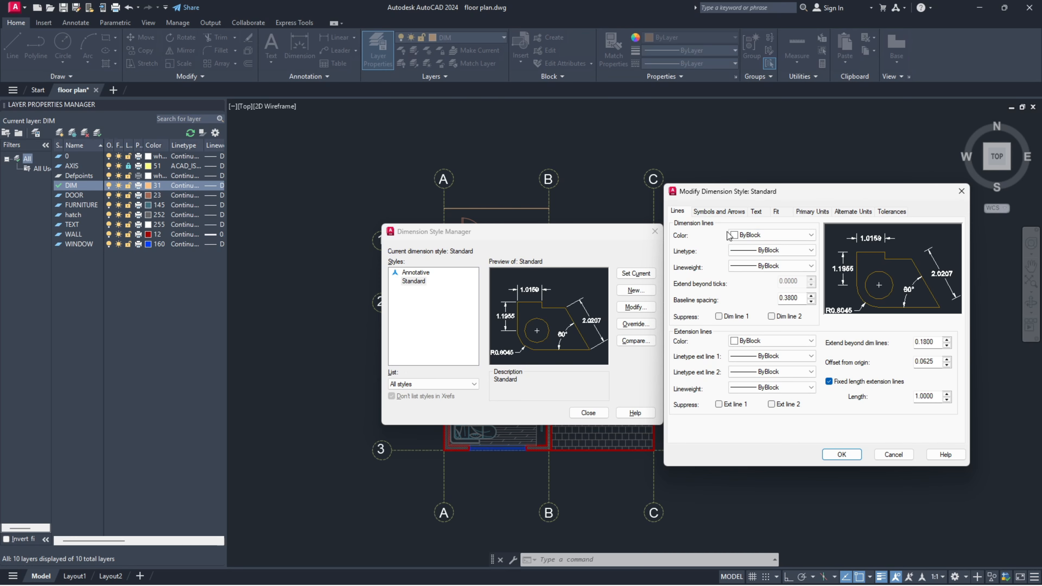
Step: Set the first, second and leader arrowheads of the Standard dimension style to Architectural tick
click(713, 210)
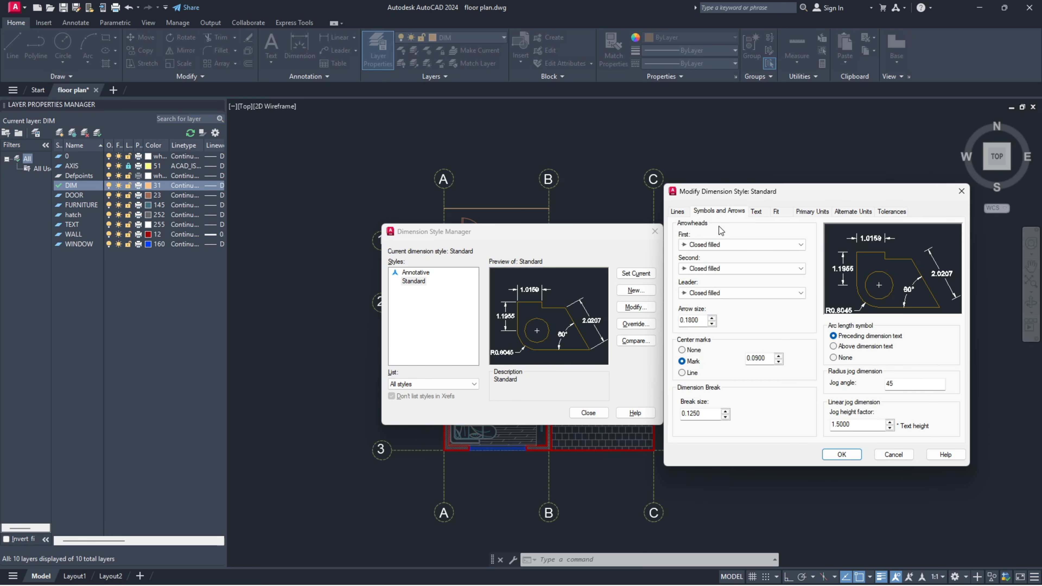
click(712, 245)
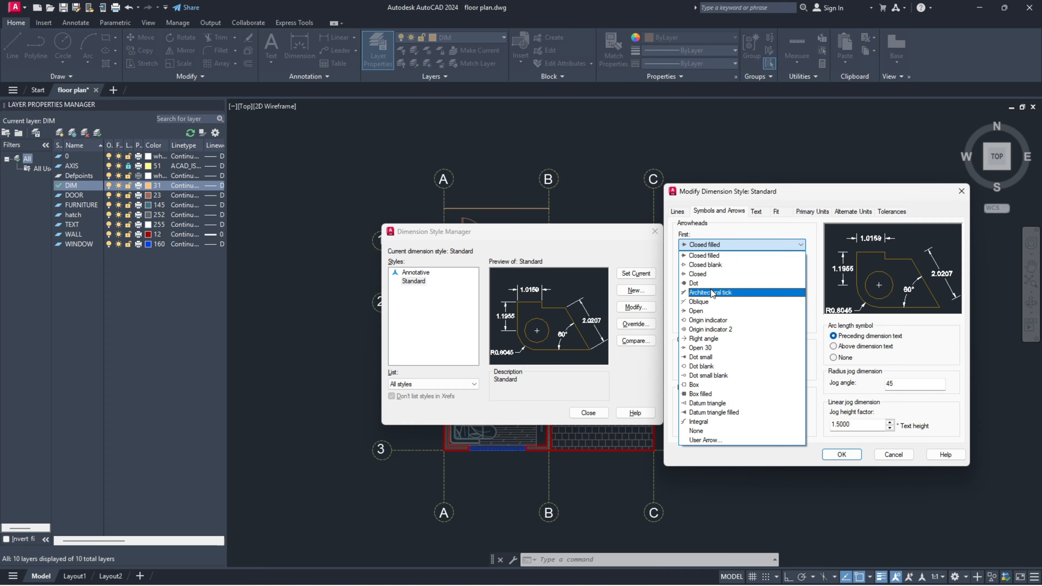
click(709, 293)
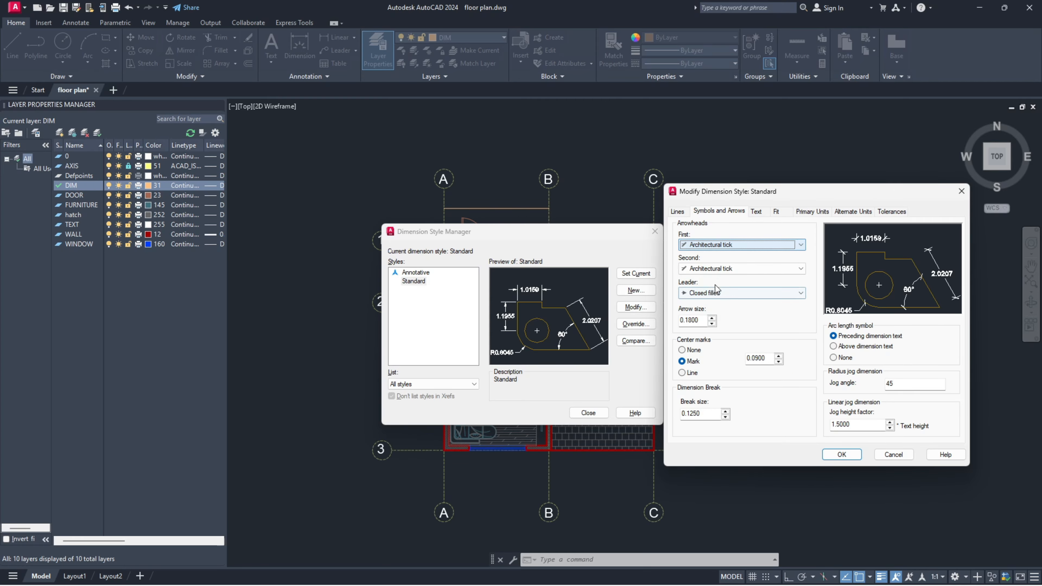
click(713, 293)
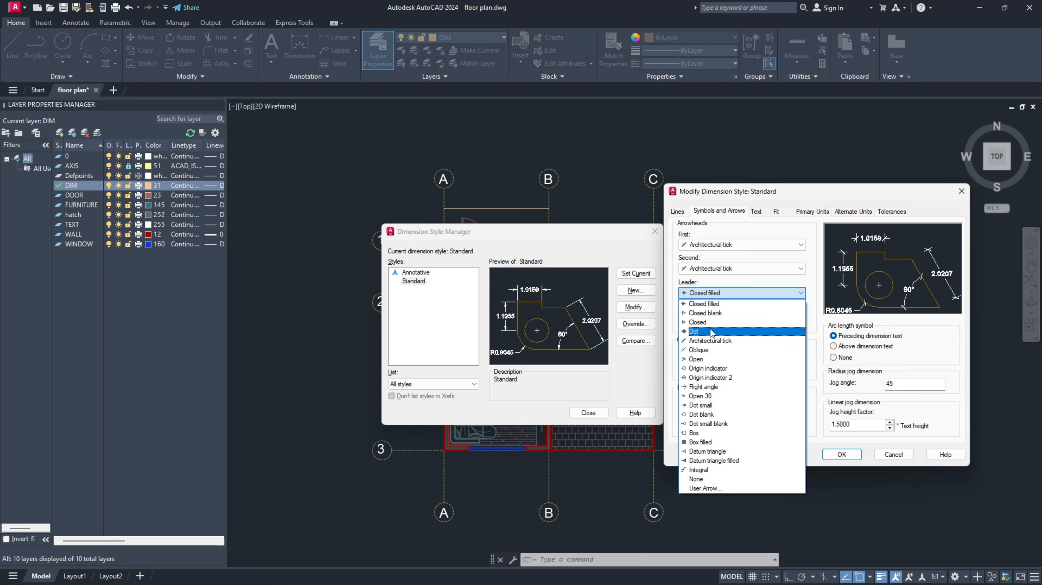
click(727, 341)
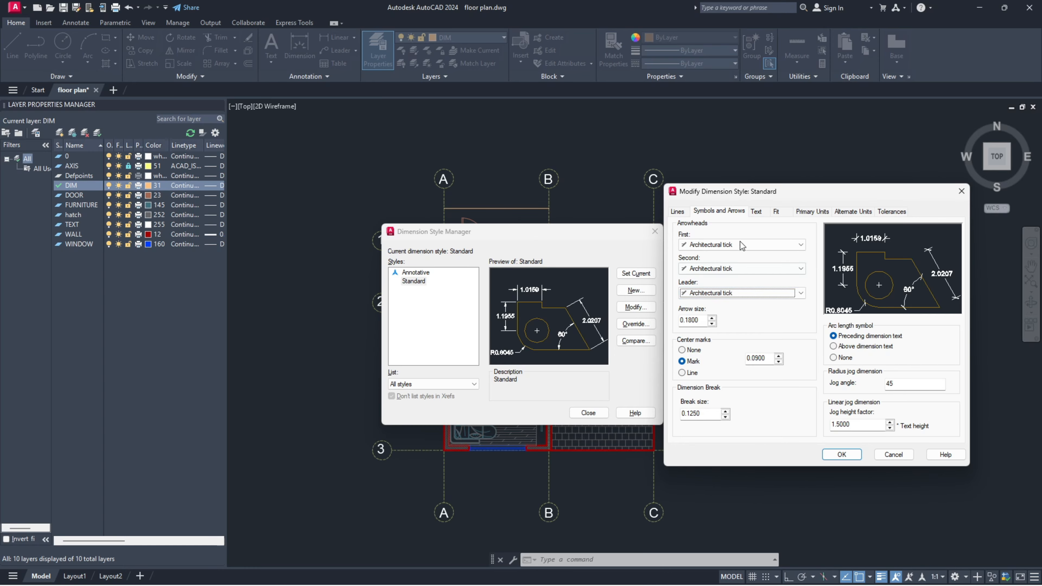
Step: Set the text height of the Standard dimension style to 16
click(756, 212)
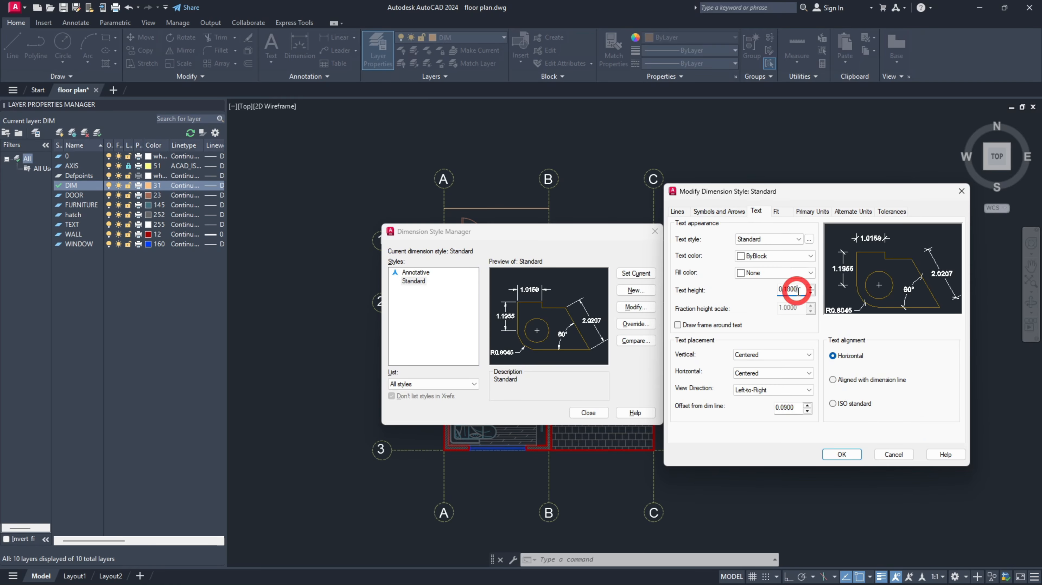
text(16)
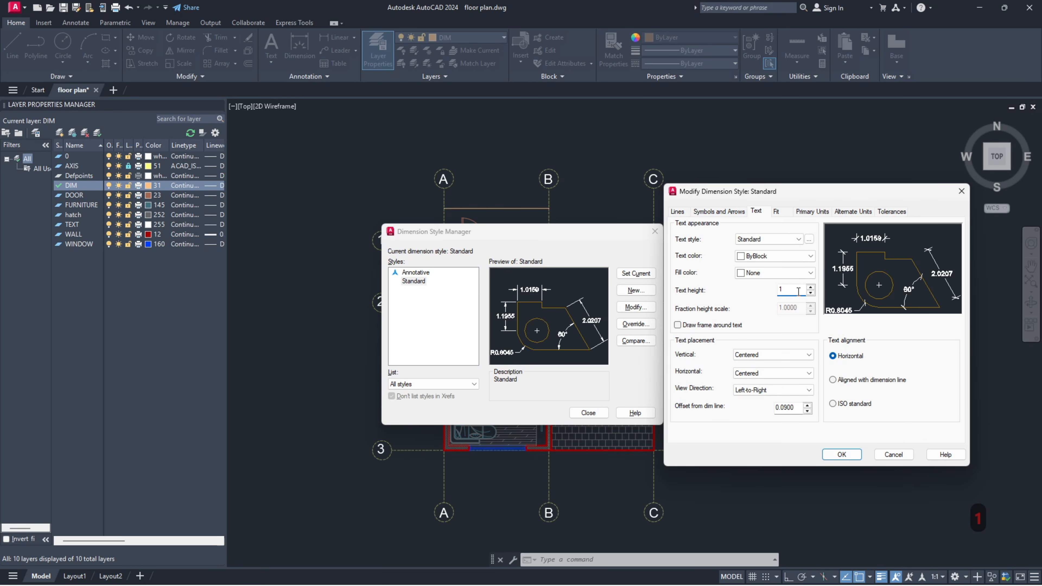
Step: Set the Standard dimension style's arrow size to 10 and linear precision to 0.00, and close the style settings
click(737, 216)
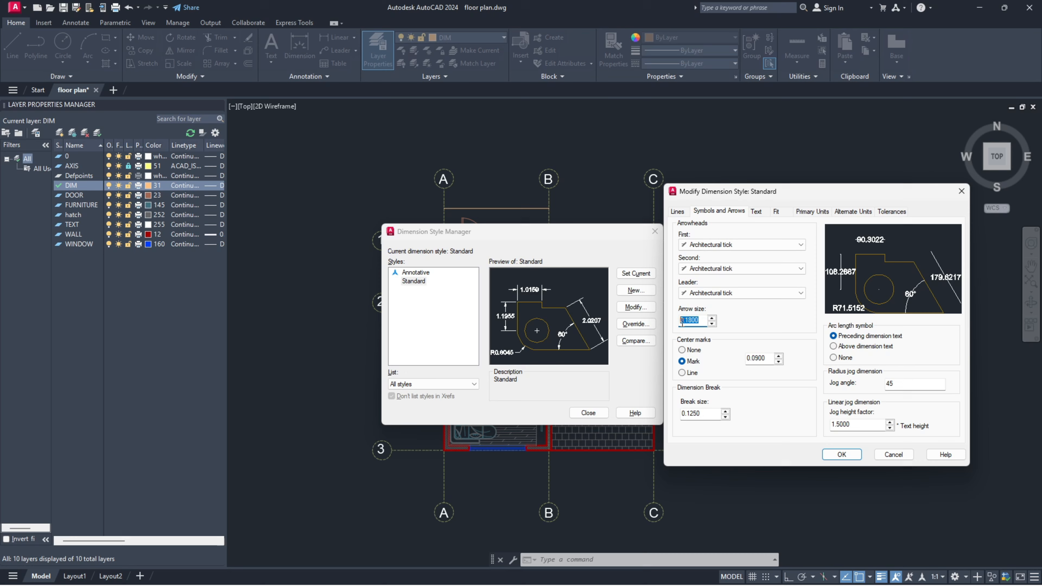
text(10)
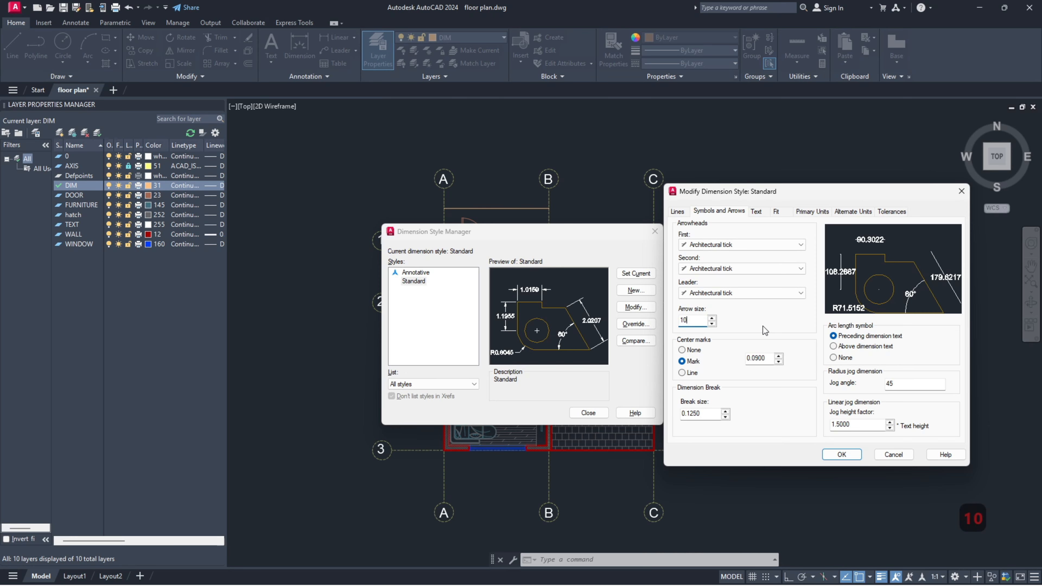
click(808, 214)
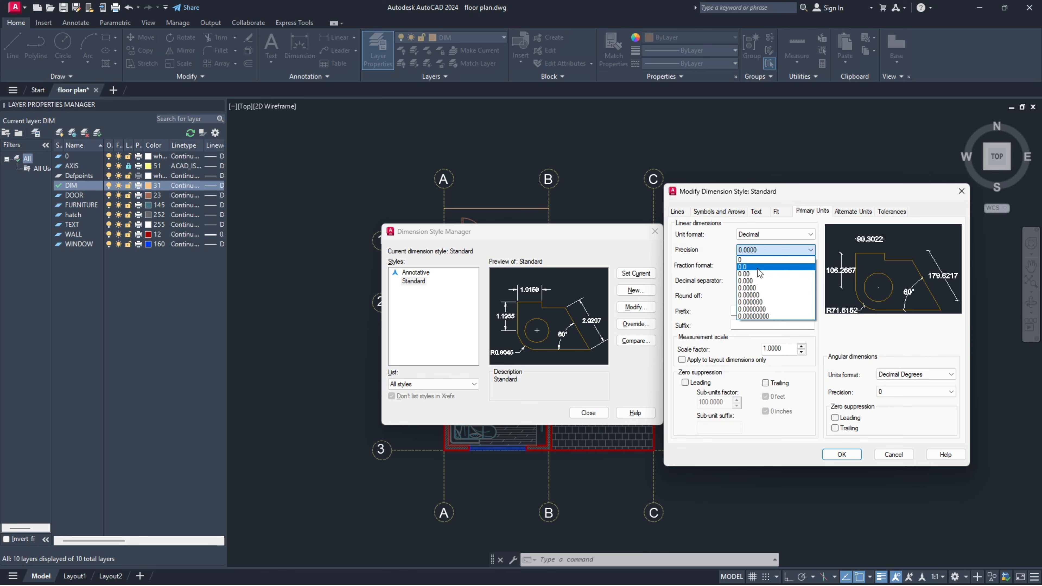
click(757, 267)
click(767, 250)
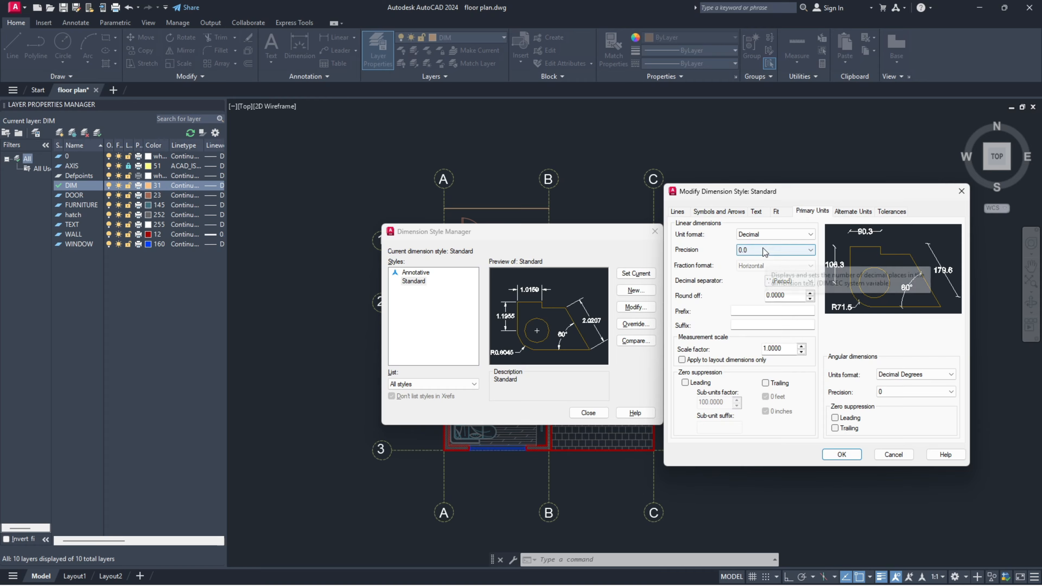
click(759, 275)
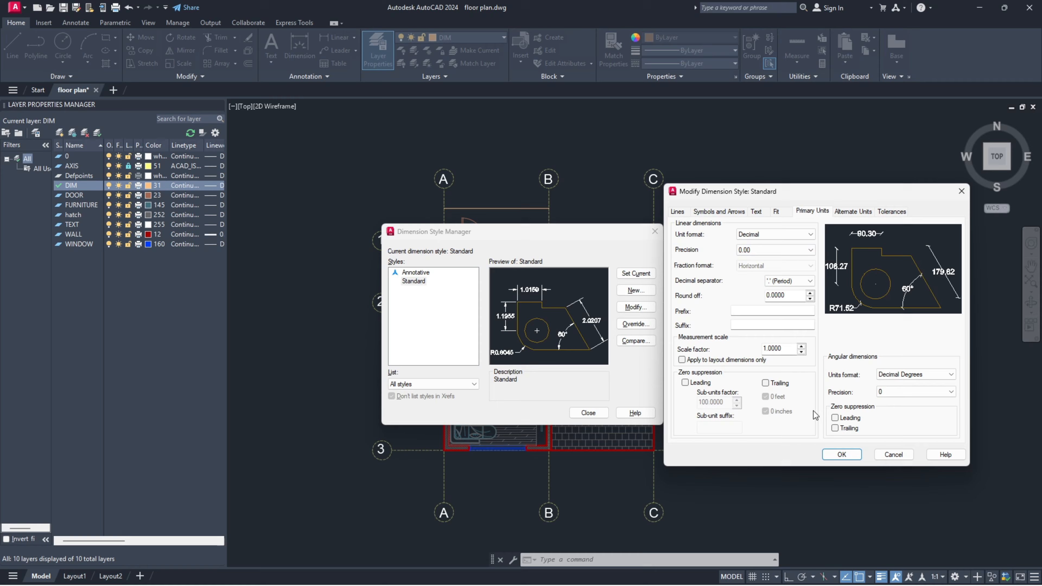
click(842, 455)
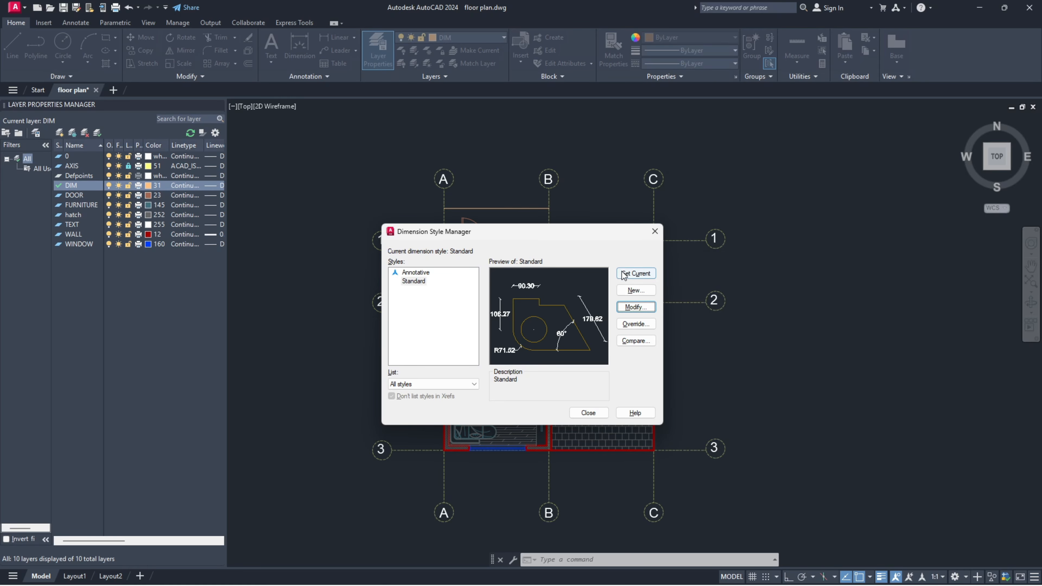
click(589, 412)
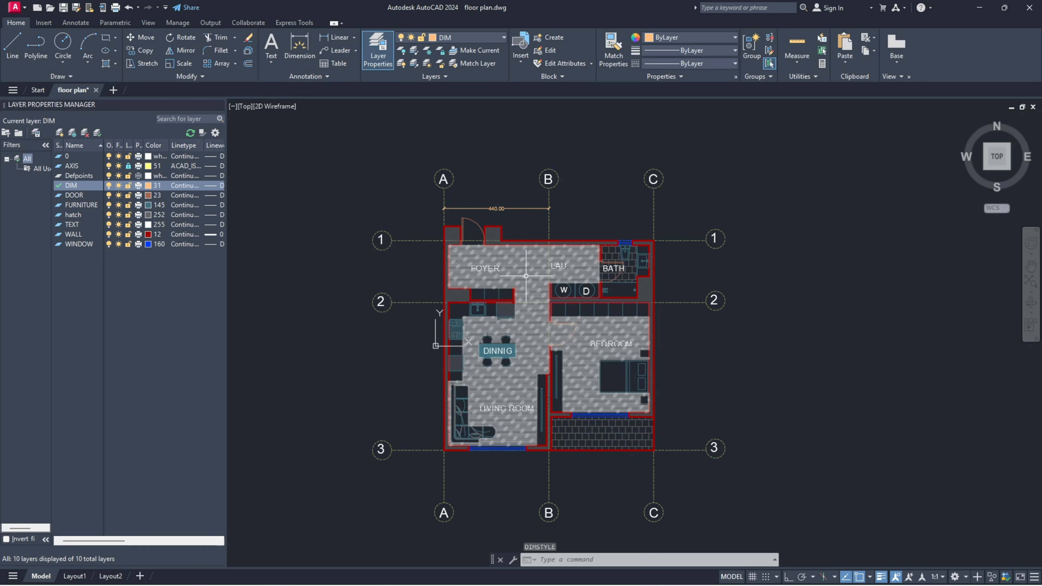
Step: Add an aligned dimension between grid lines B and C above the plan, in line with the A–B dimension
scroll(432, 199, up, 4)
middle_drag(791, 219, 658, 195)
scroll(736, 228, down, 2)
scroll(710, 189, down, 2)
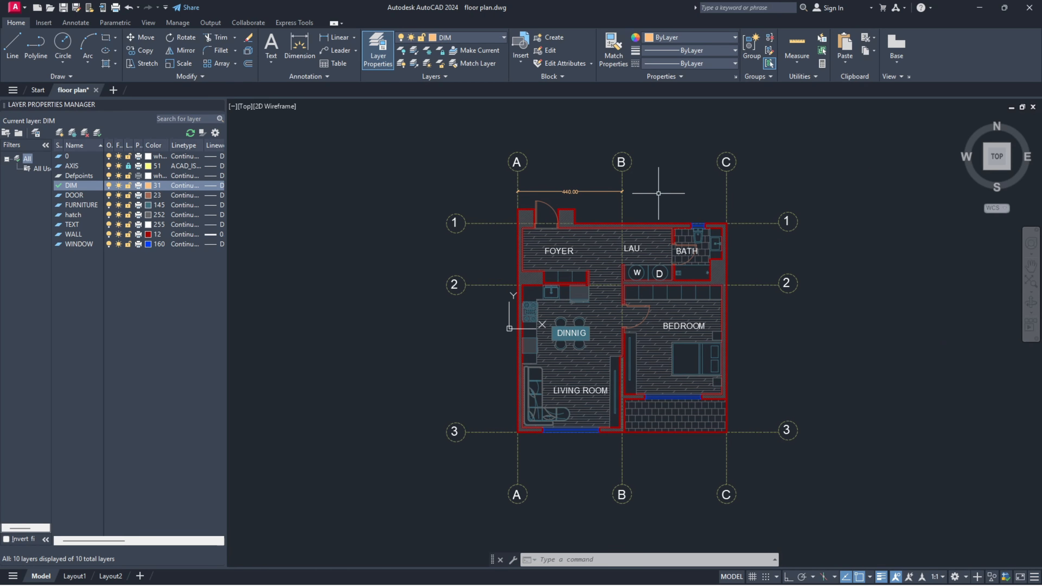
text(ima)
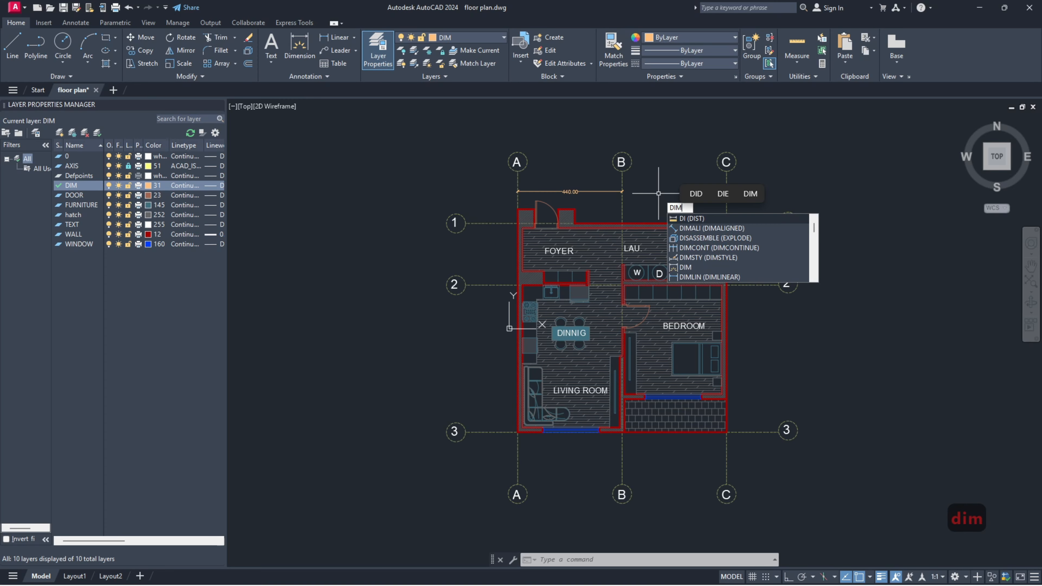
key(Return)
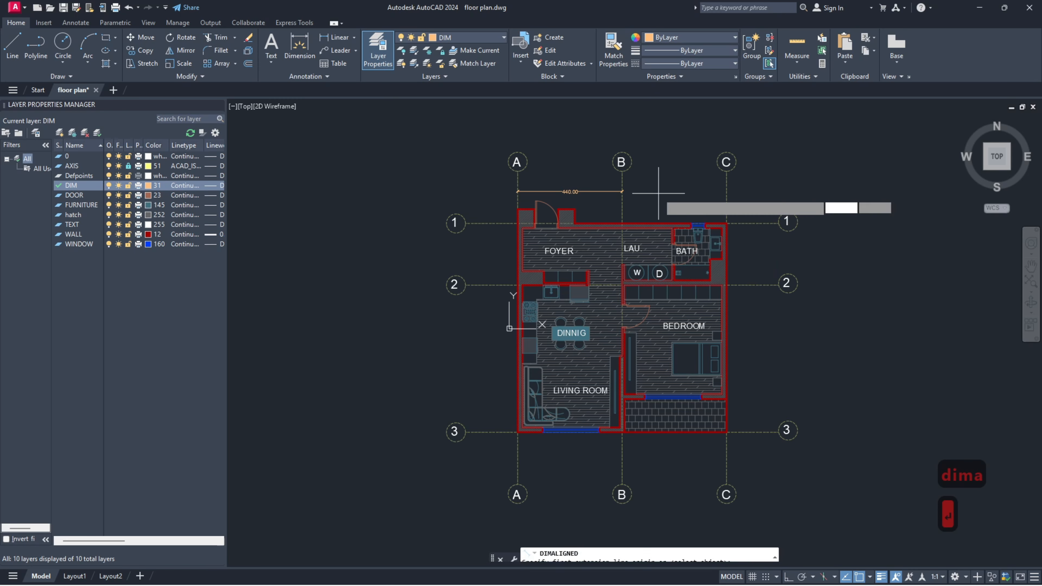
scroll(589, 184, up, 6)
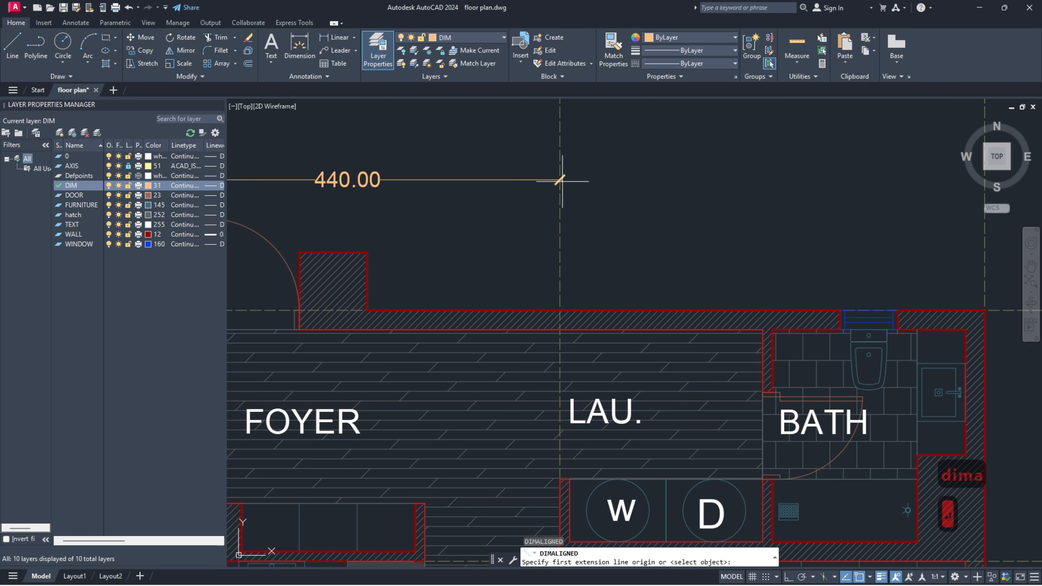
click(557, 183)
scroll(558, 180, down, 3)
click(826, 181)
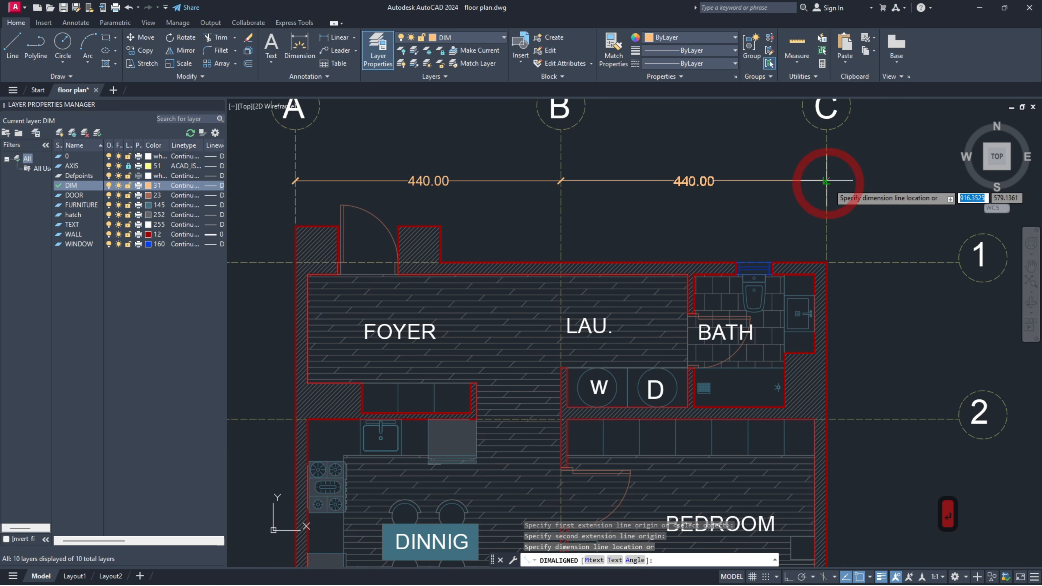
Step: Add an aligned dimension between grid lines 1 and 2 along the left side of the plan
scroll(681, 191, down, 4)
scroll(569, 209, up, 4)
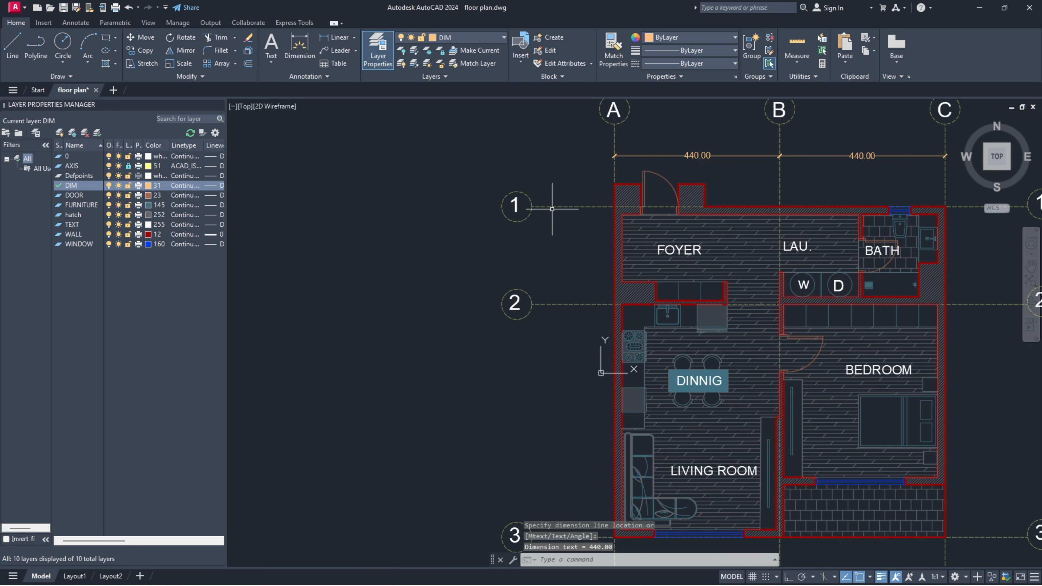
key(Return)
click(559, 207)
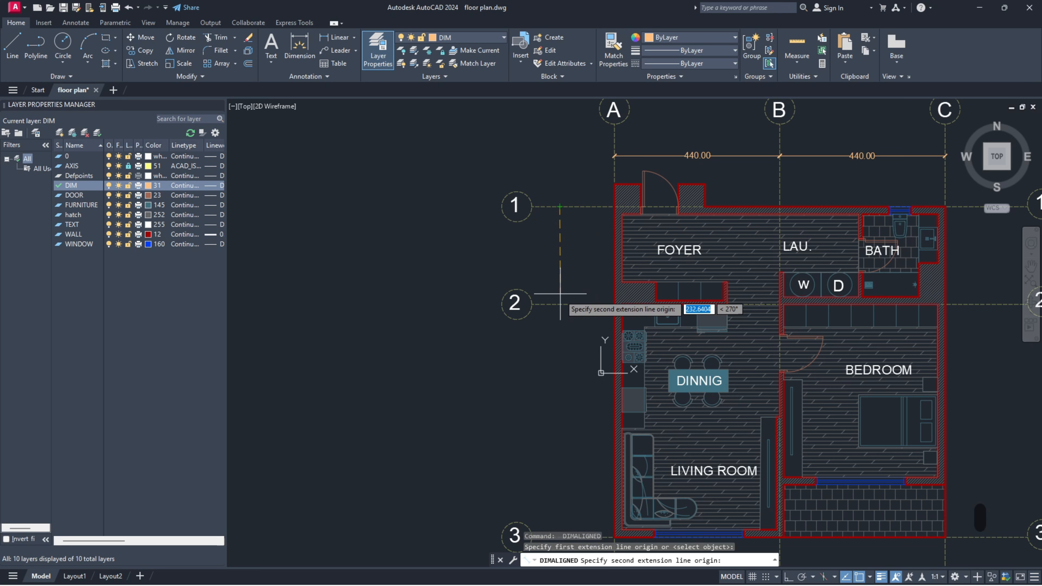
click(559, 304)
click(560, 305)
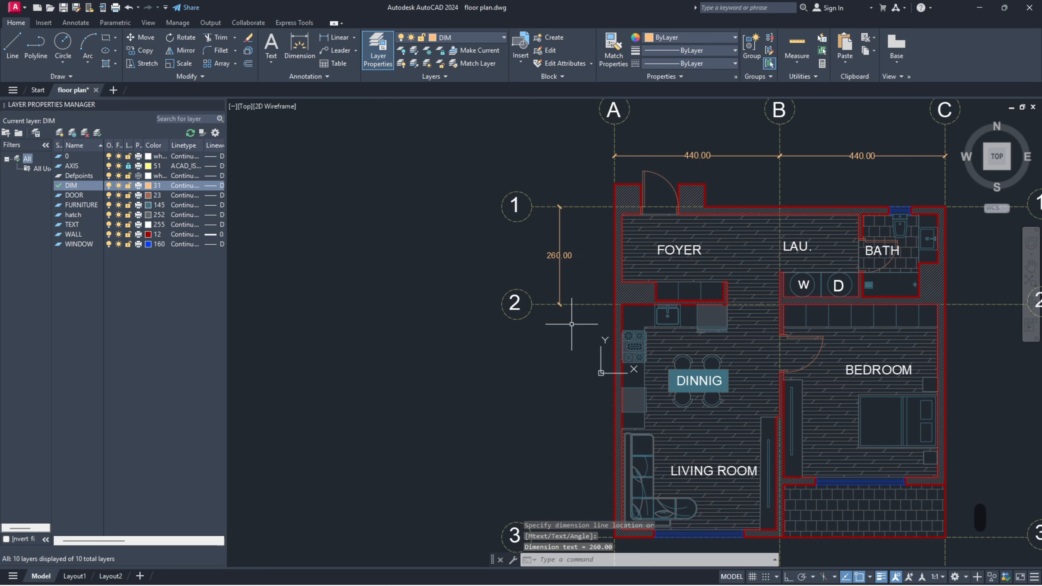
Step: Continue the dimensions on the plan's left side with an aligned dimension between grid lines 2 and 3
middle_drag(576, 332, 552, 253)
key(Return)
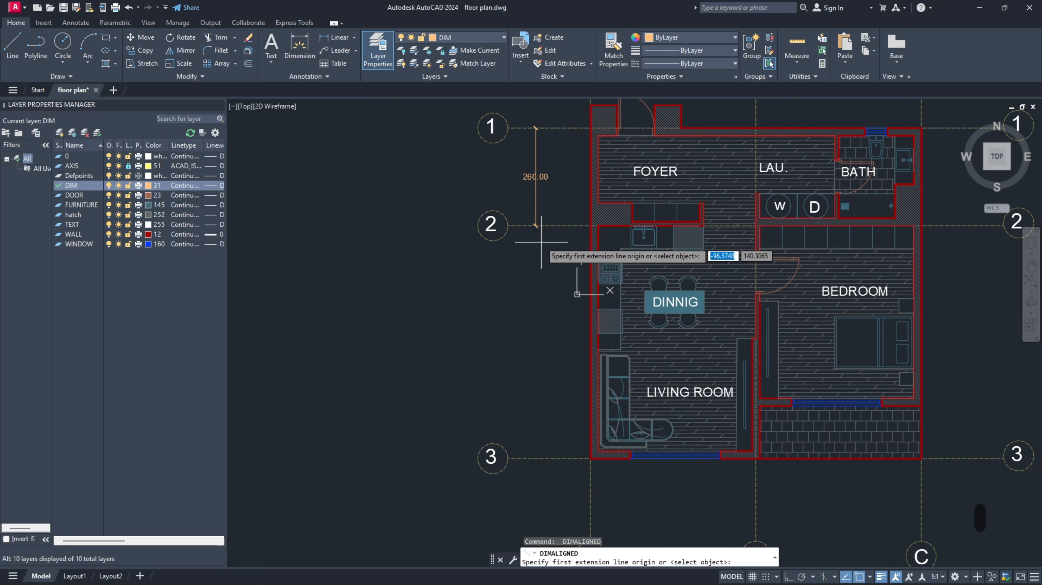
scroll(538, 234, up, 2)
click(535, 220)
scroll(535, 220, down, 2)
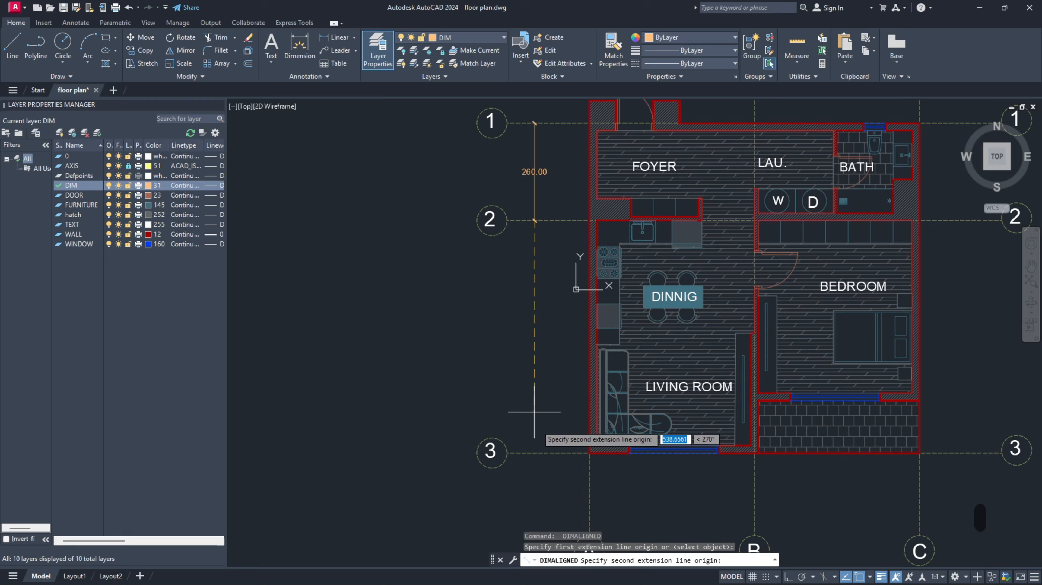
click(535, 453)
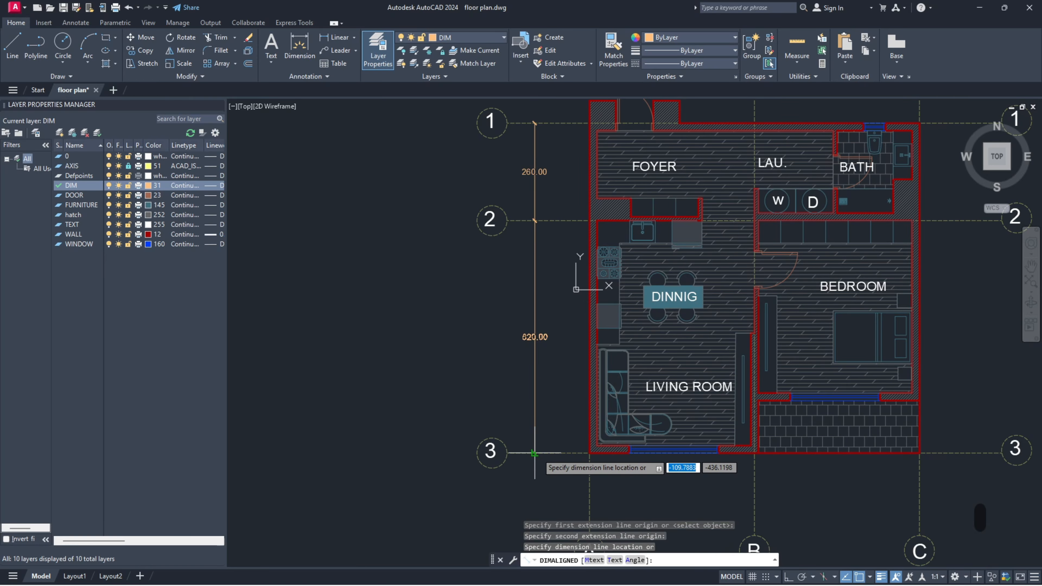
click(535, 452)
Step: Add an aligned dimension between grid lines 1 and 2 along the right side of the plan
scroll(558, 322, down, 4)
scroll(616, 310, up, 2)
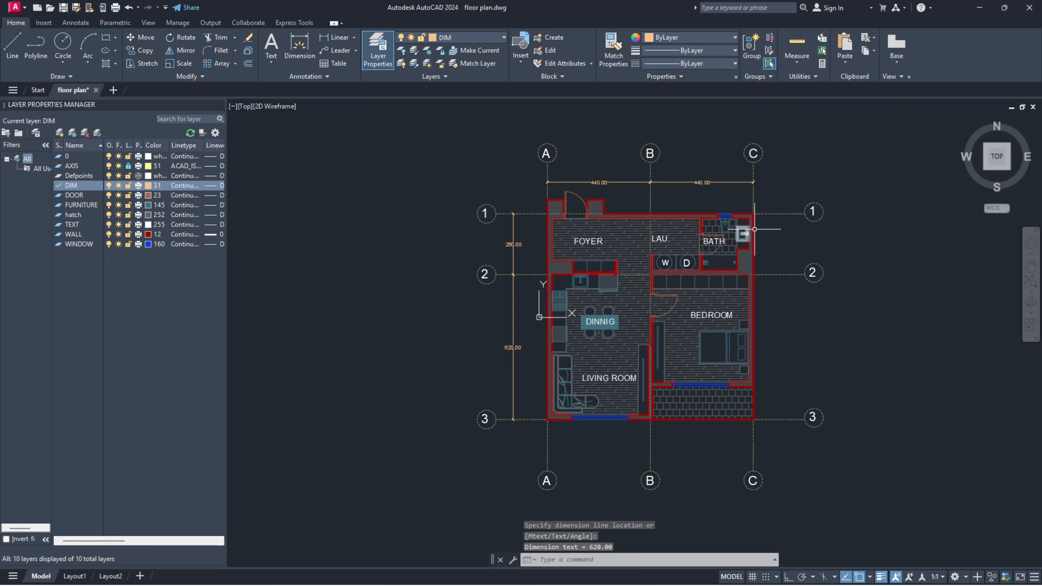
key(Return)
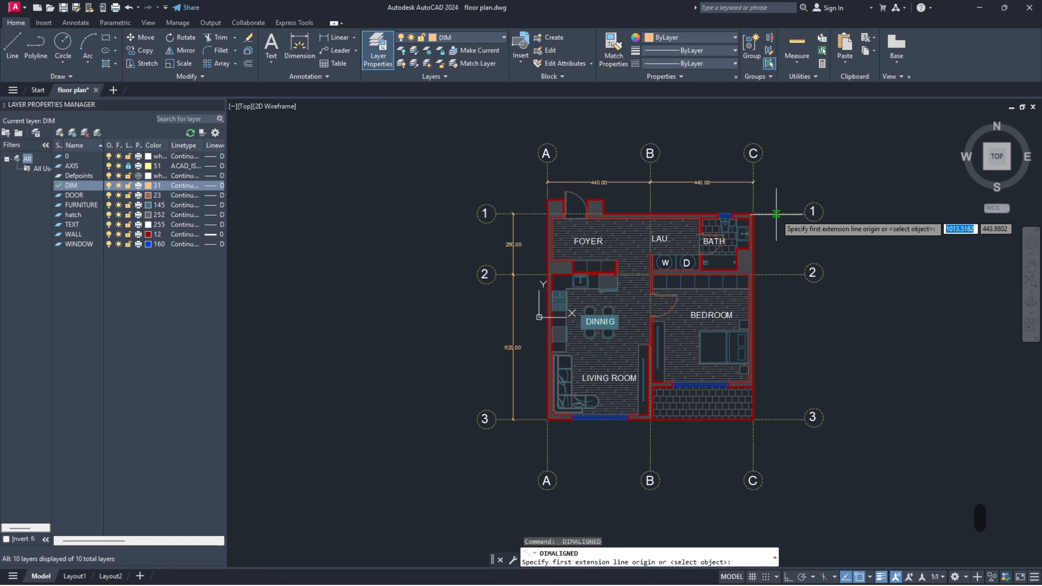
click(777, 214)
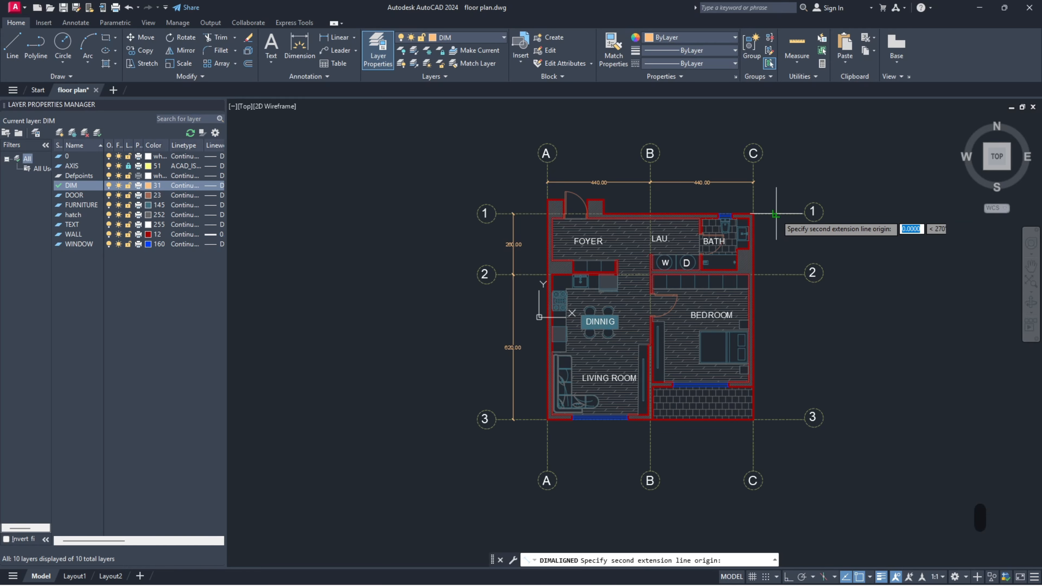
click(776, 274)
click(781, 295)
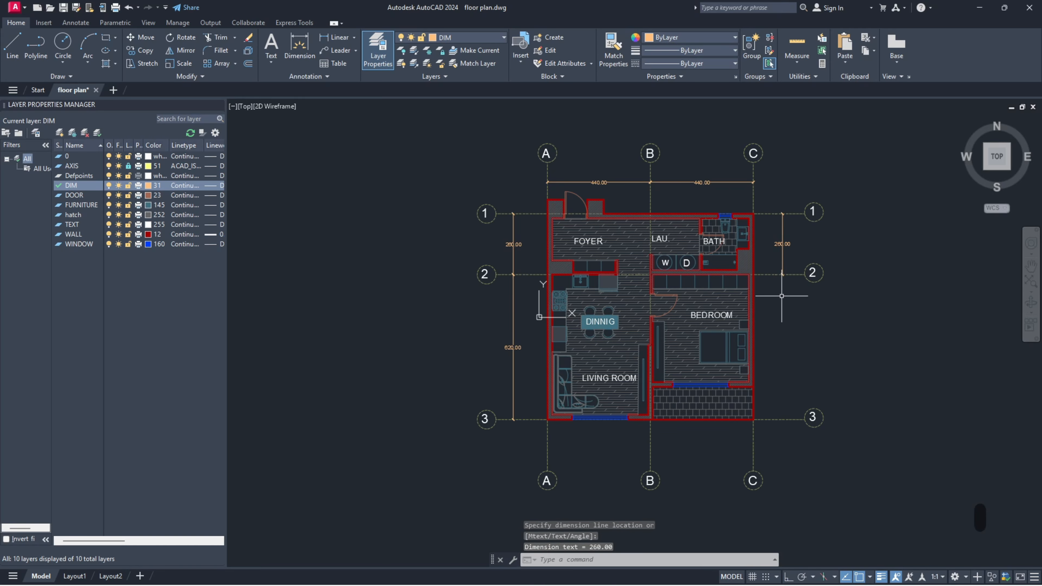
Step: Continue the dimensions on the plan's right side with an aligned dimension between grid lines 2 and 3
key(Return)
scroll(782, 287, up, 4)
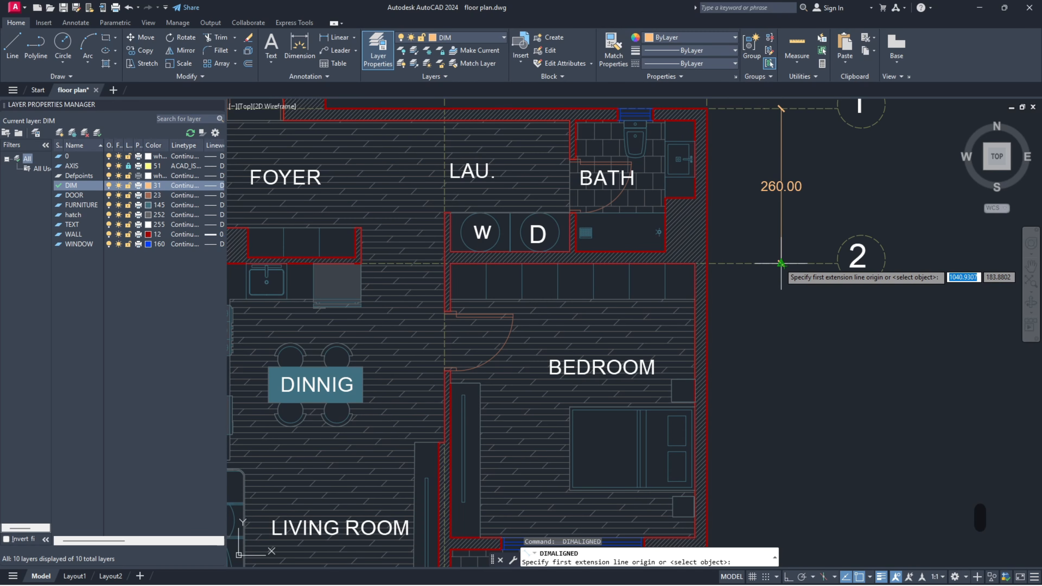
click(781, 263)
scroll(781, 263, down, 4)
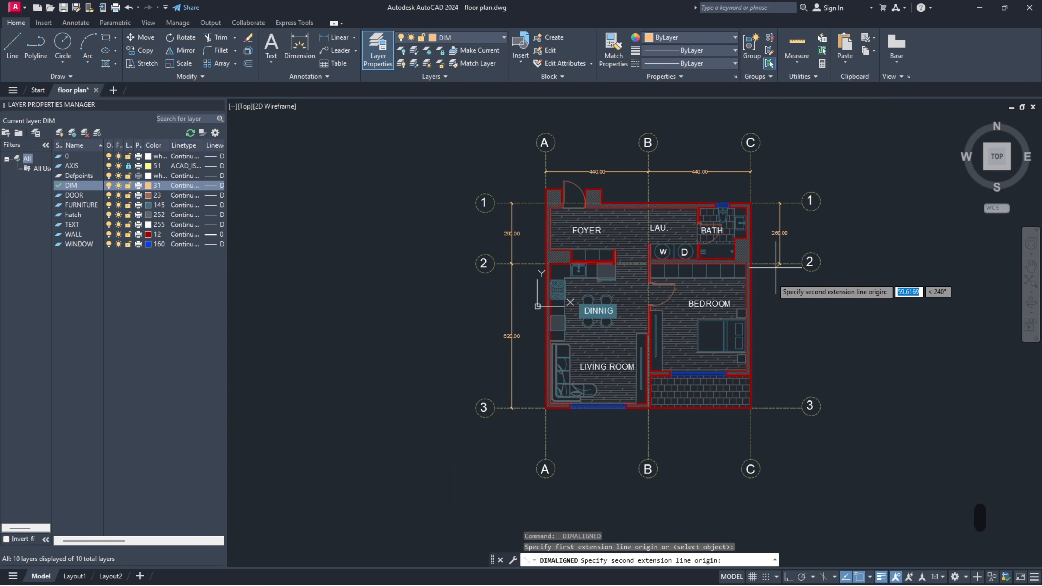
click(780, 408)
click(783, 408)
Step: Add an aligned dimension between grid lines A and B below the plan
key(Return)
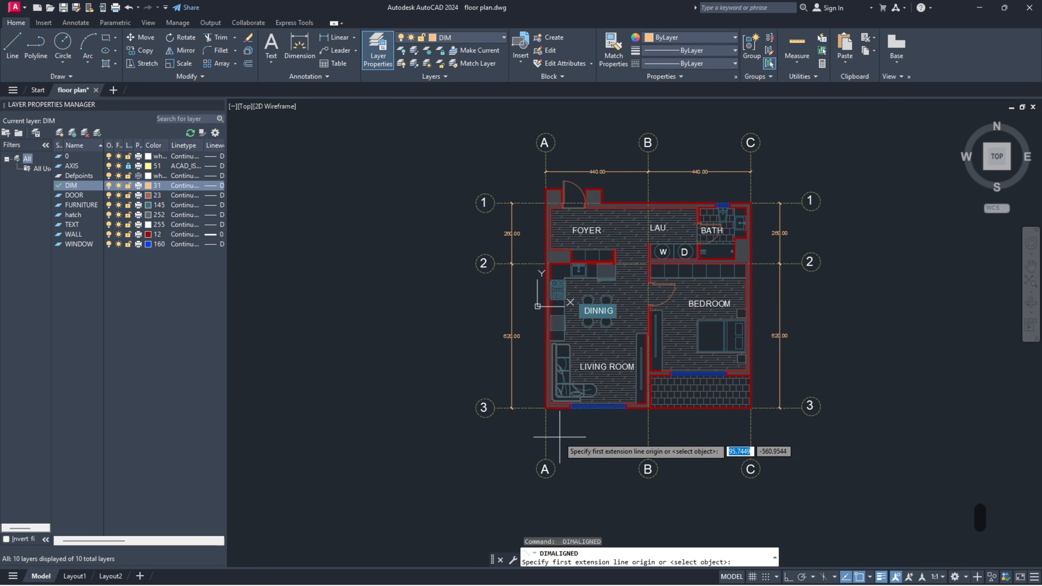
click(546, 434)
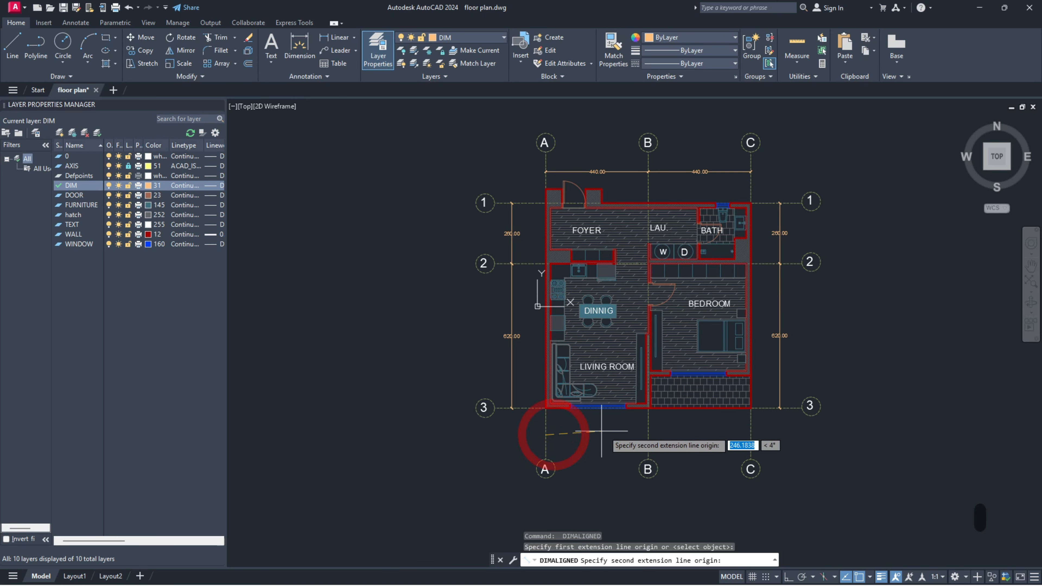
click(648, 434)
click(649, 434)
Step: Add an aligned dimension between grid lines B and C below the plan, in line with the A–B dimension
key(Return)
scroll(649, 434, up, 4)
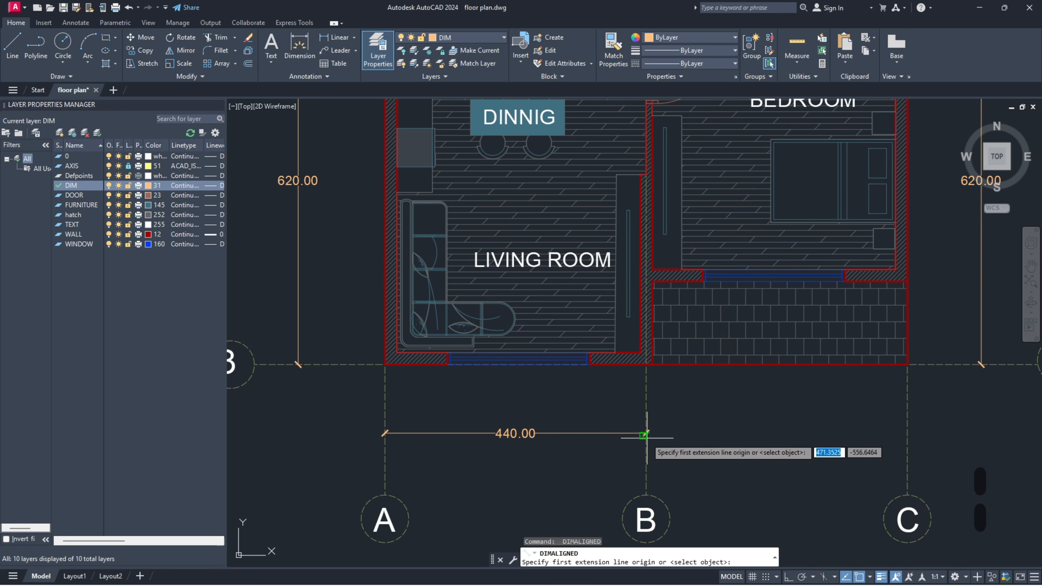
scroll(649, 434, up, 3)
scroll(649, 433, down, 3)
click(648, 434)
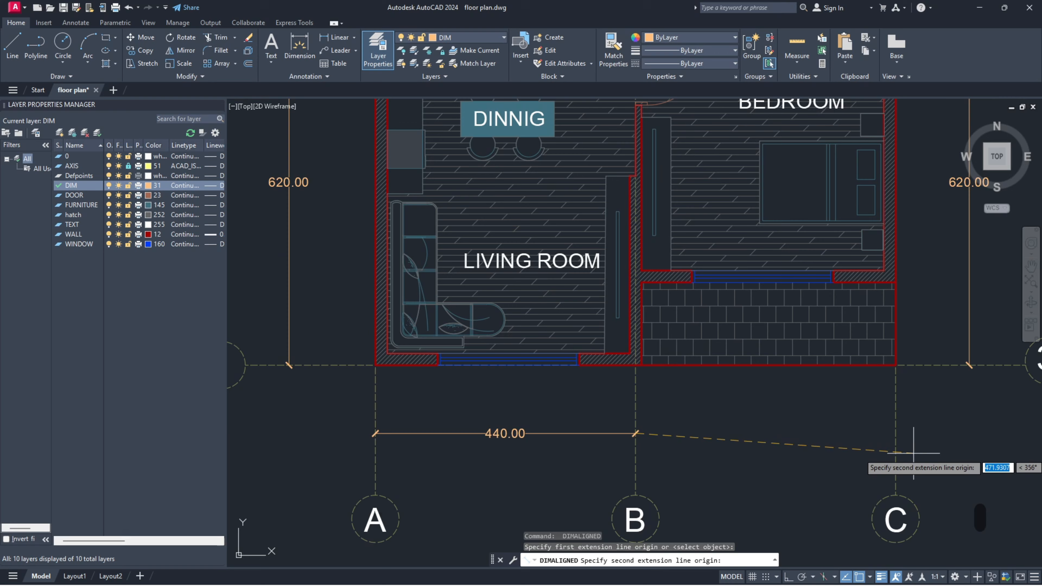
click(895, 434)
click(895, 434)
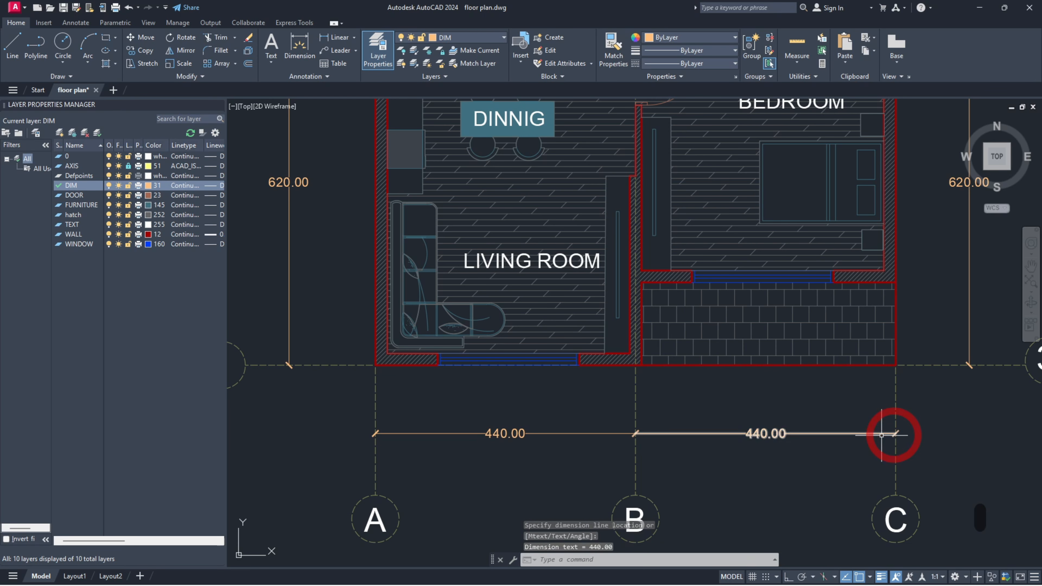
Step: Dimension the bedroom's inner width from side wall to side wall, placing the dimension line just below the BEDROOM label
scroll(643, 364, down, 4)
middle_drag(658, 270, 617, 257)
scroll(521, 232, up, 2)
scroll(625, 316, up, 2)
key(space)
scroll(584, 299, up, 4)
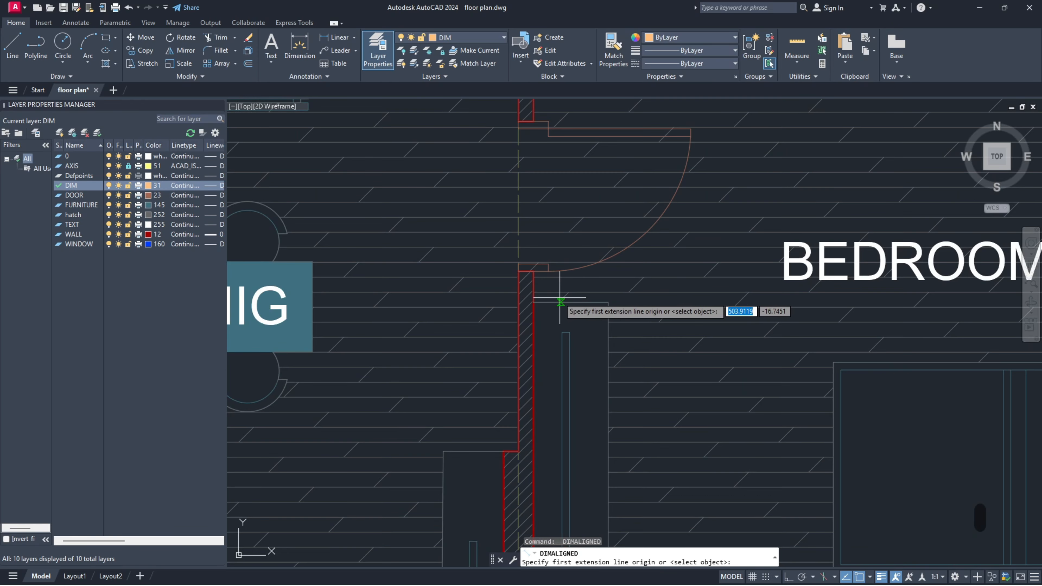
click(565, 295)
scroll(535, 286, down, 4)
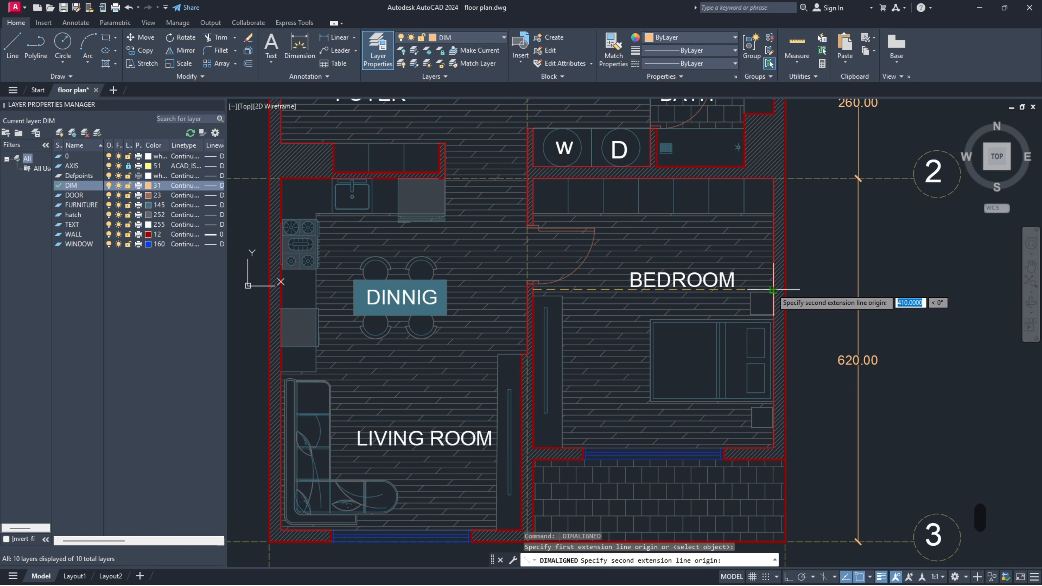
click(765, 291)
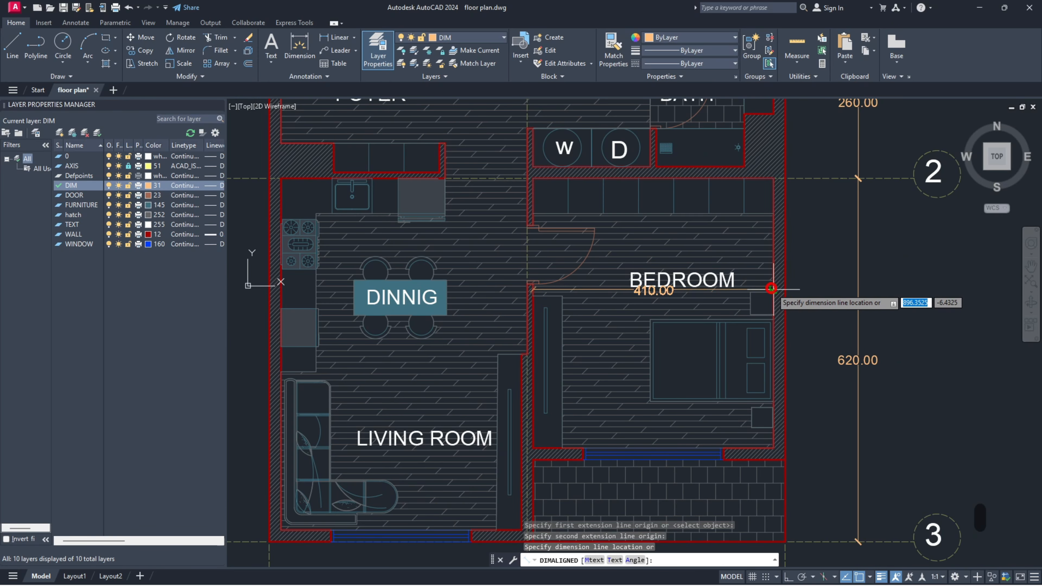
click(765, 303)
key(space)
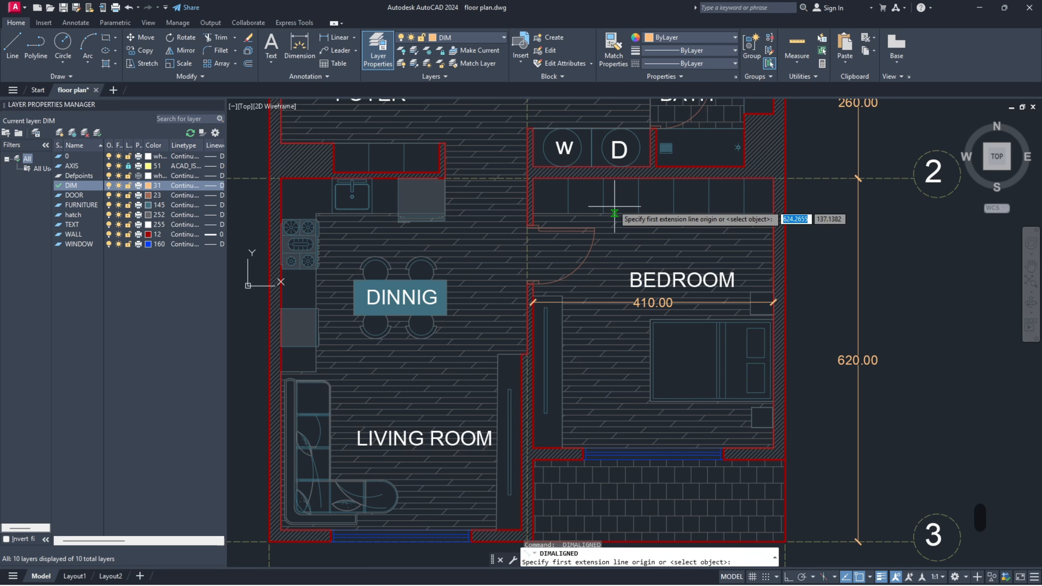
click(616, 178)
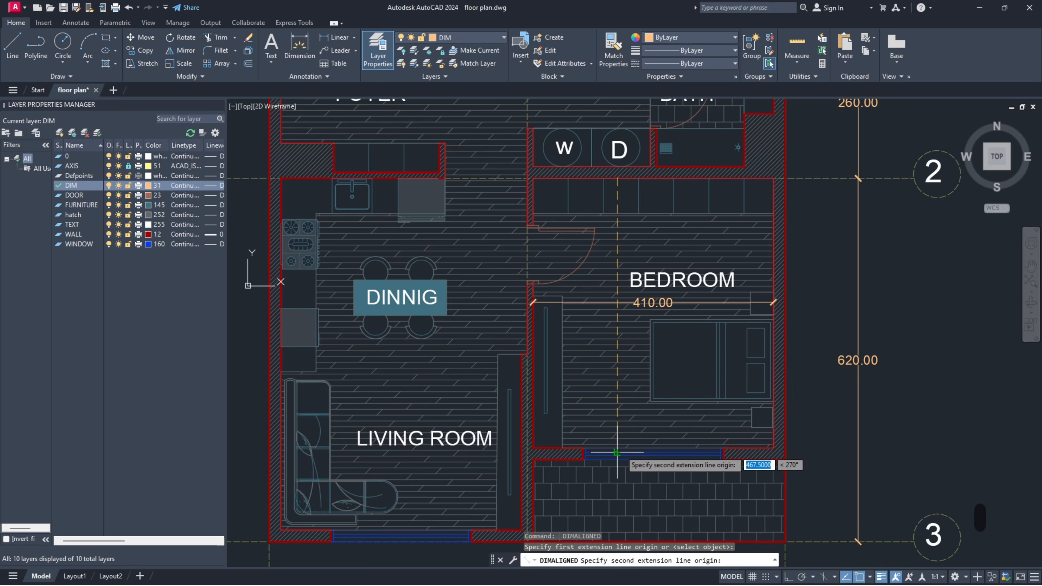
key(Escape)
Step: Dimension the bedroom's inner length from its window wall to the opposite wall behind the wardrobe
key(space)
click(582, 449)
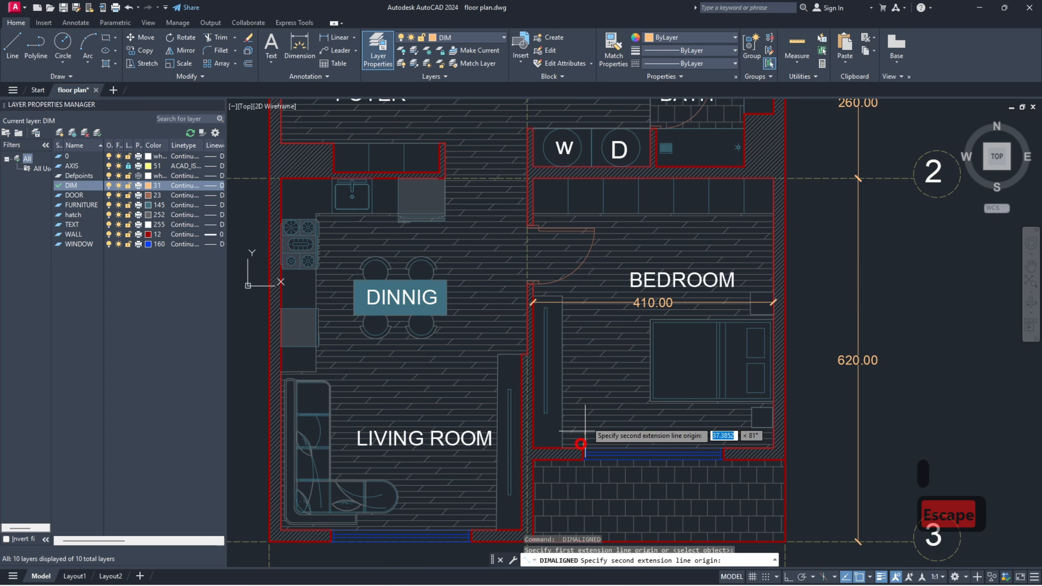
click(587, 178)
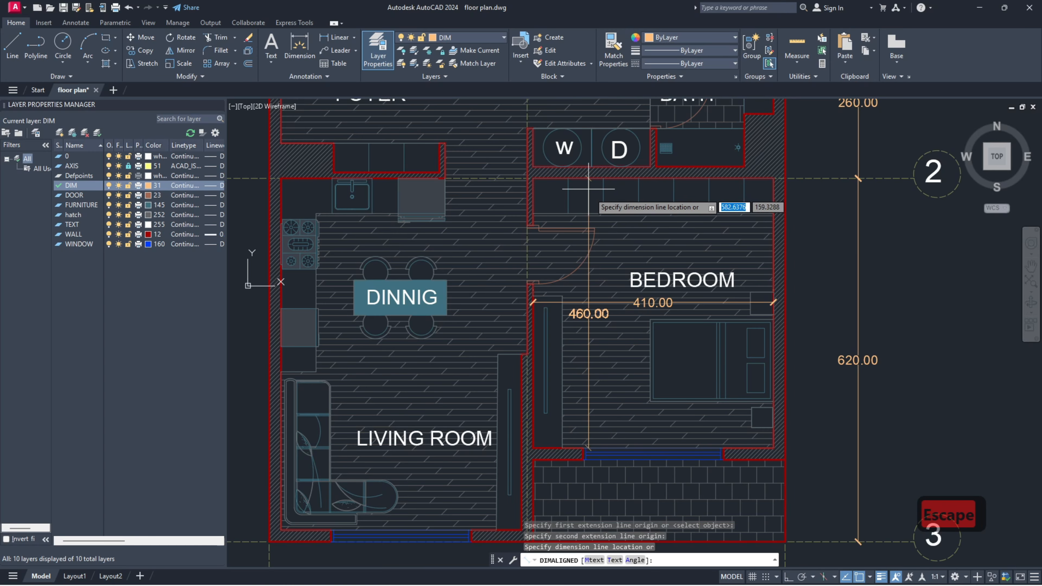
click(606, 269)
Step: Dimension the living room's inner width from side wall to side wall, placing the dimension line between the dining table and the sofa
middle_drag(586, 333, 692, 264)
key(space)
click(385, 294)
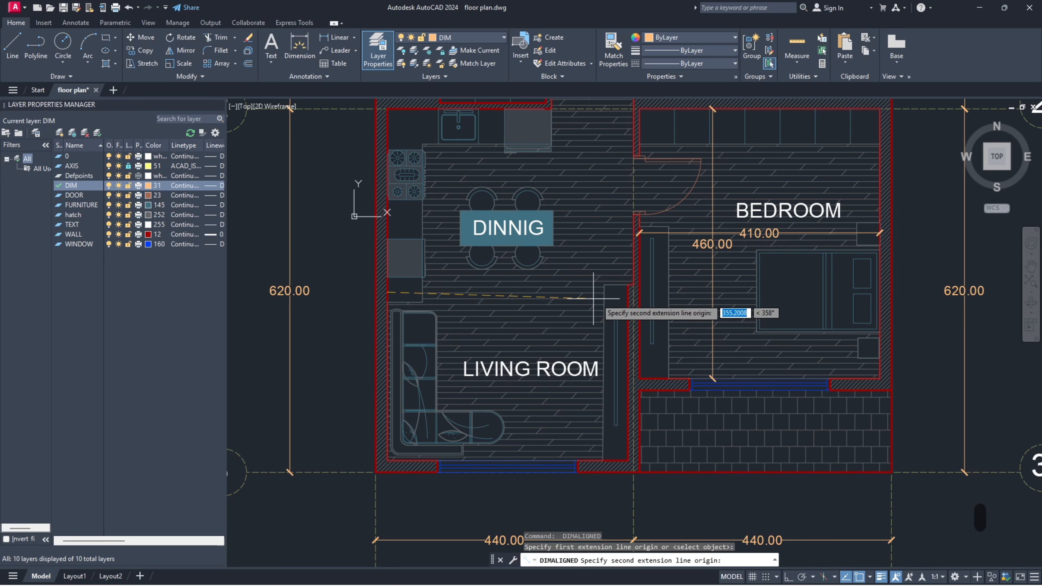
click(627, 299)
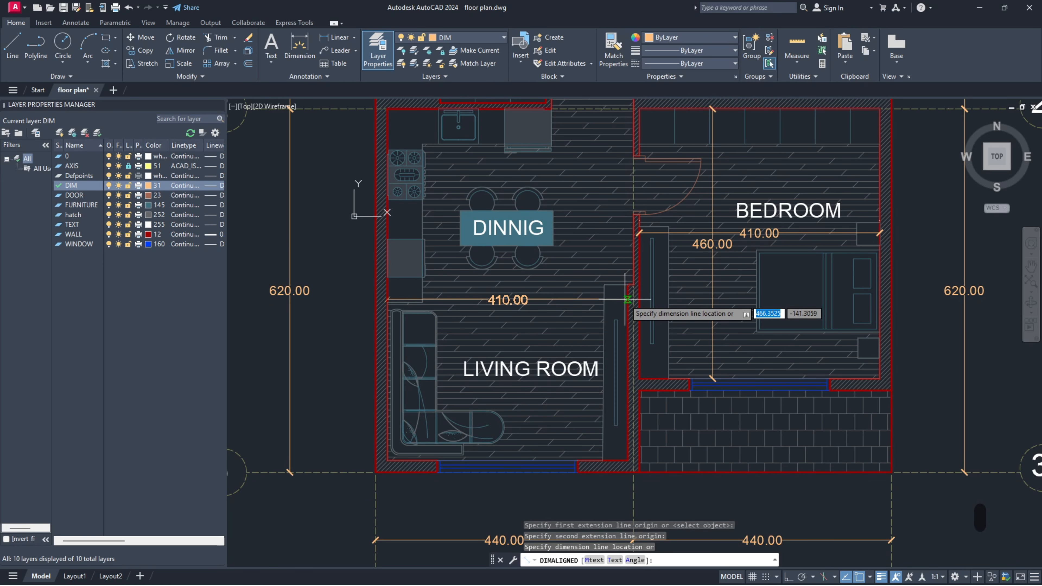
click(626, 299)
scroll(564, 303, down, 2)
scroll(516, 196, up, 2)
key(space)
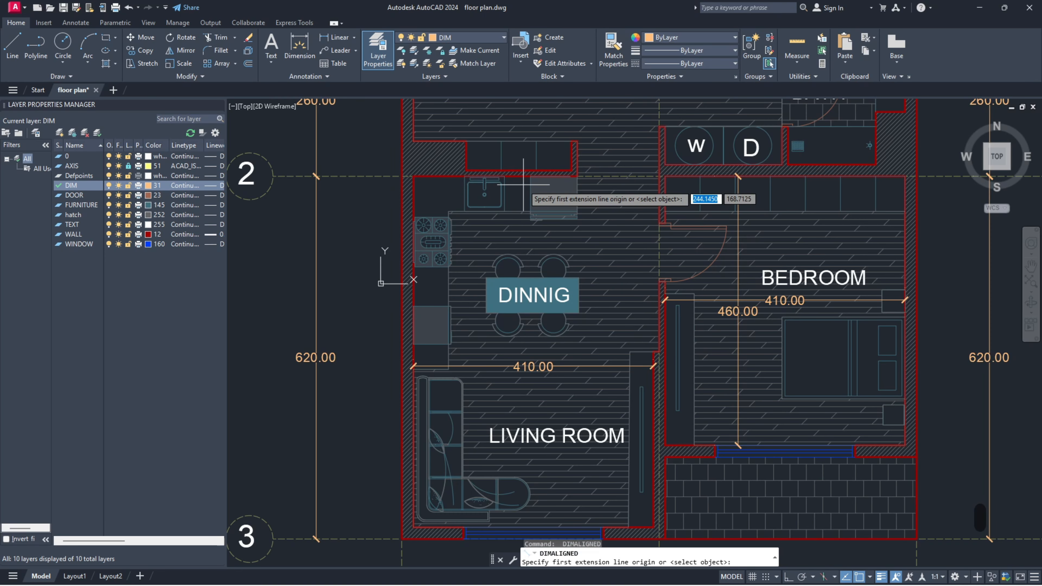
click(518, 177)
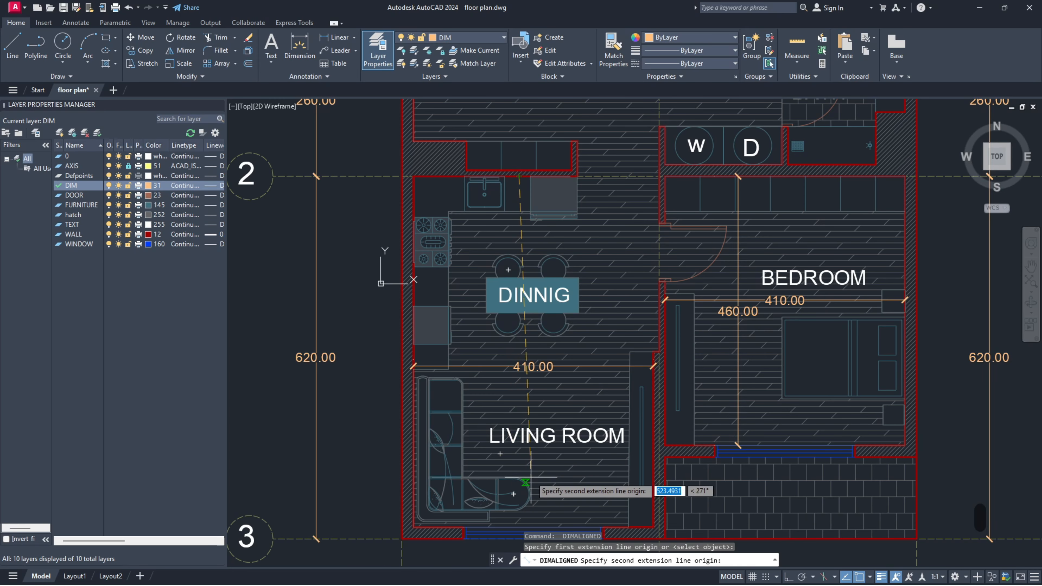
key(Escape)
Step: Dimension the inner length of the combined living and dining area from the living room's window wall to the wall behind the kitchen sink
key(space)
scroll(533, 472, up, 5)
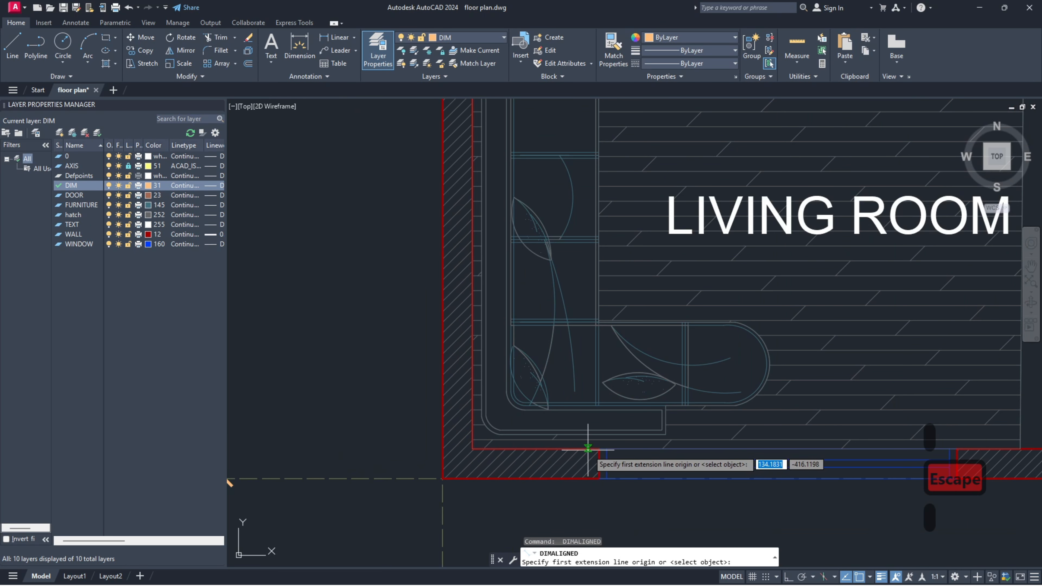
click(599, 447)
scroll(595, 441, down, 5)
scroll(575, 226, up, 4)
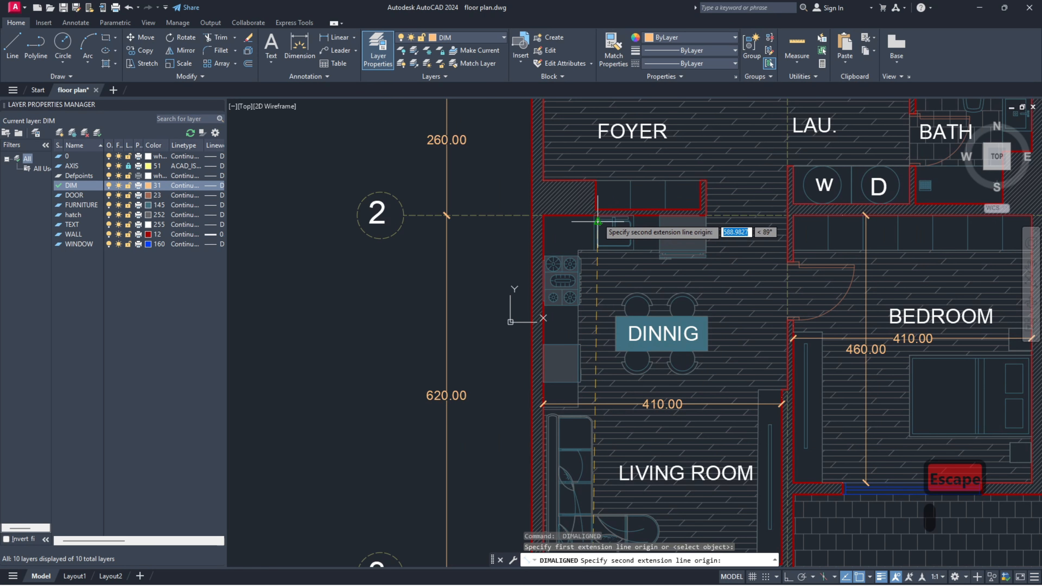
scroll(594, 213, down, 4)
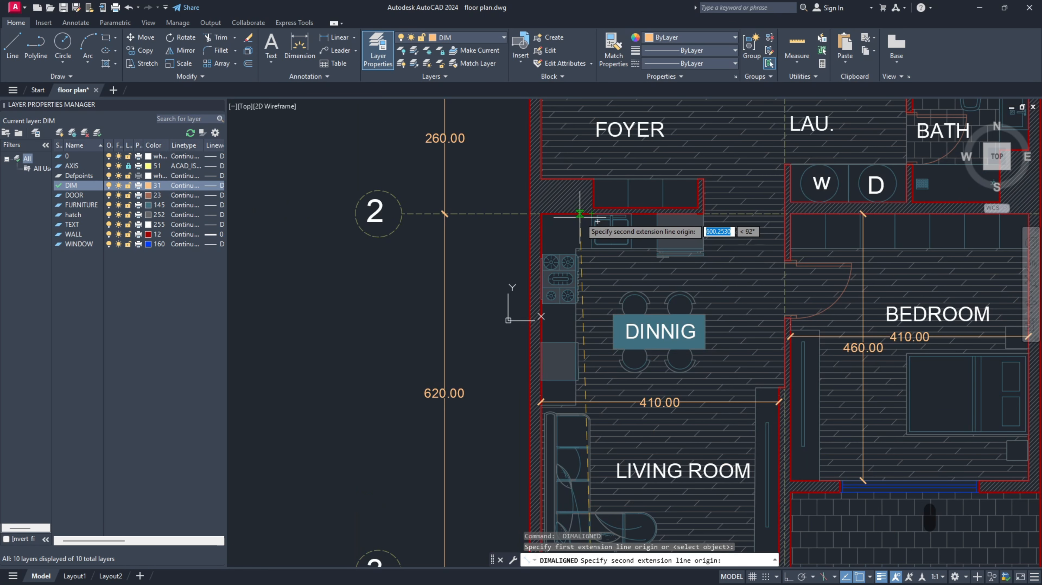
scroll(588, 211, up, 4)
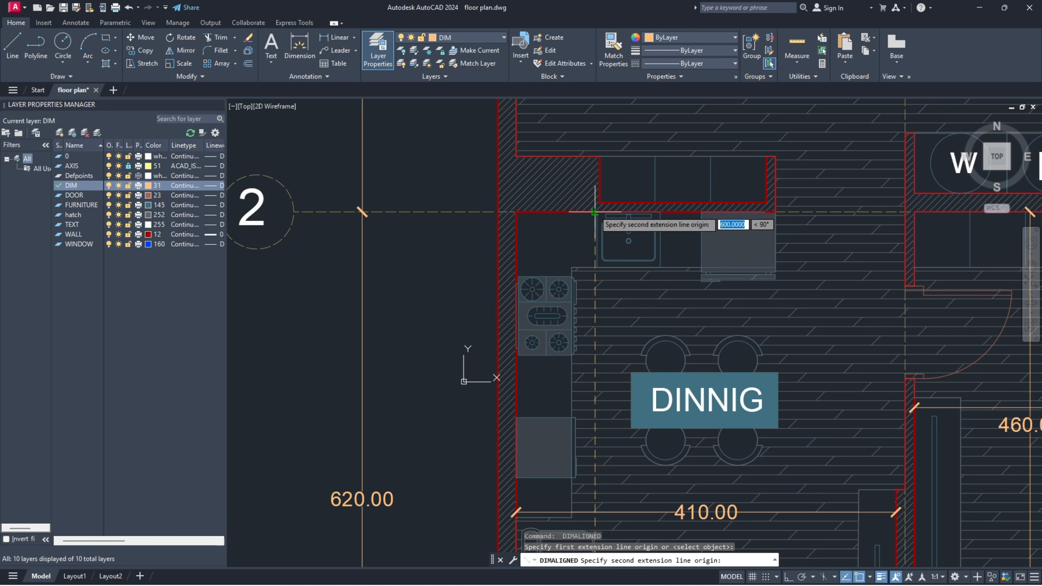
click(612, 212)
click(613, 338)
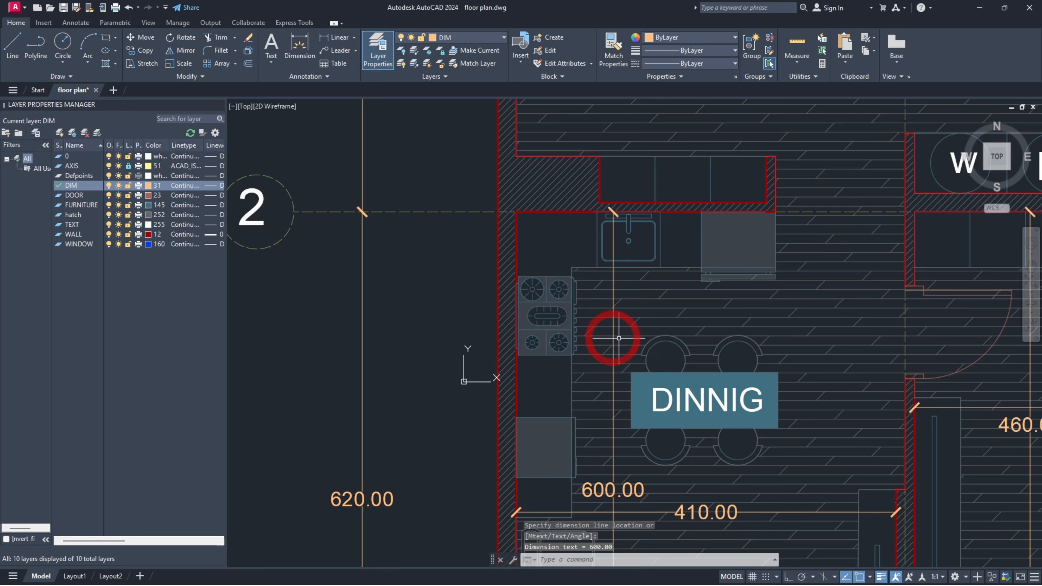
Step: Dimension the foyer's inner depth from the entrance door wall to the opposite wall, beside the FOYER label
scroll(613, 338, down, 3)
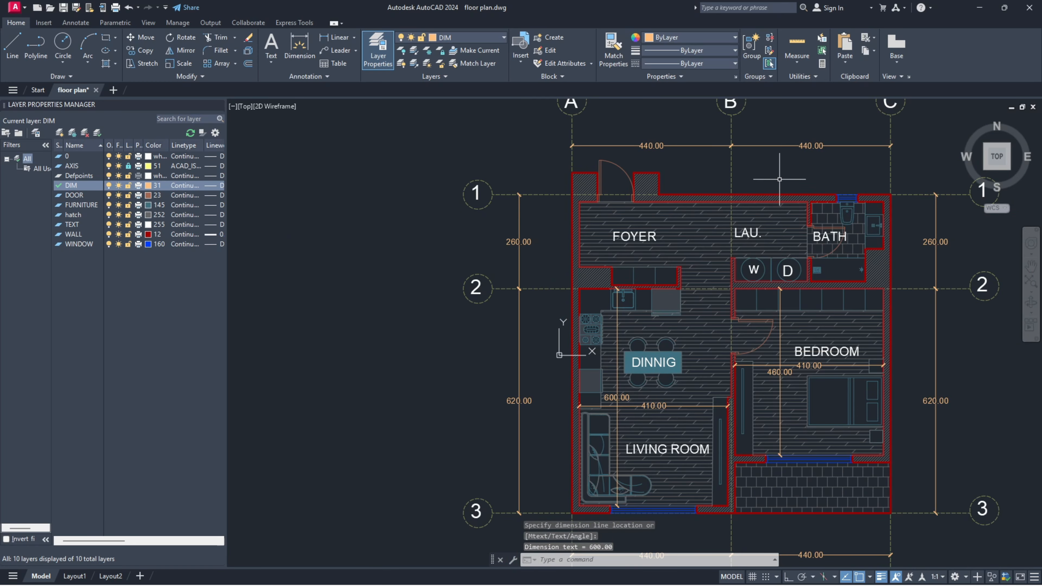
middle_drag(767, 192, 670, 198)
scroll(484, 236, up, 4)
key(Return)
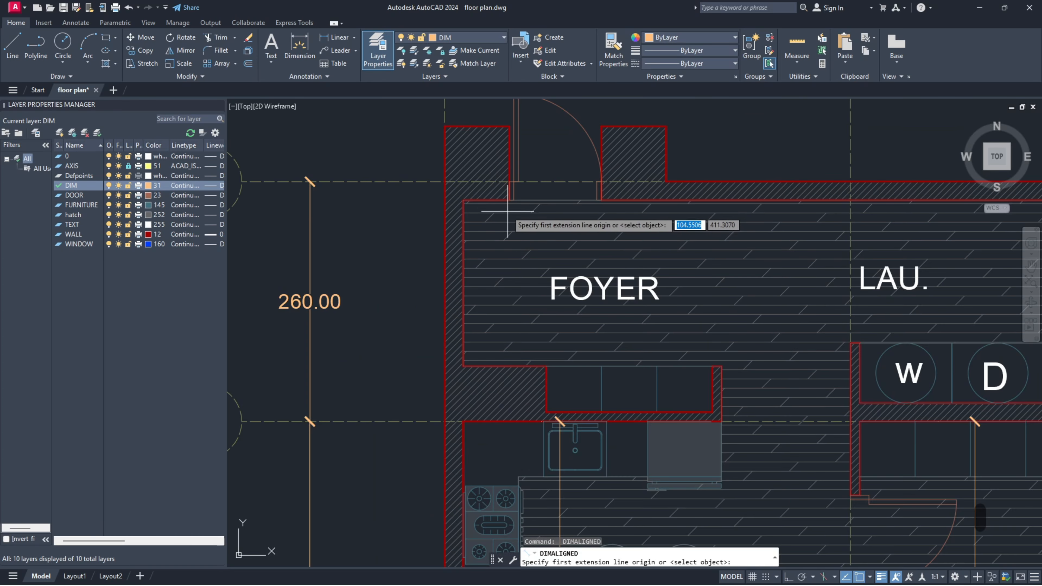
click(510, 200)
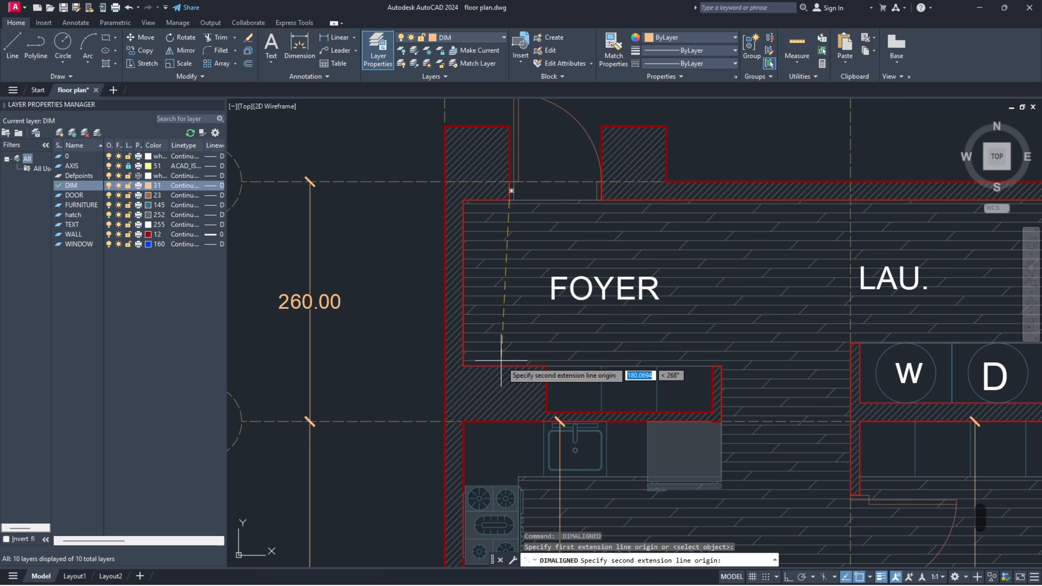
click(509, 366)
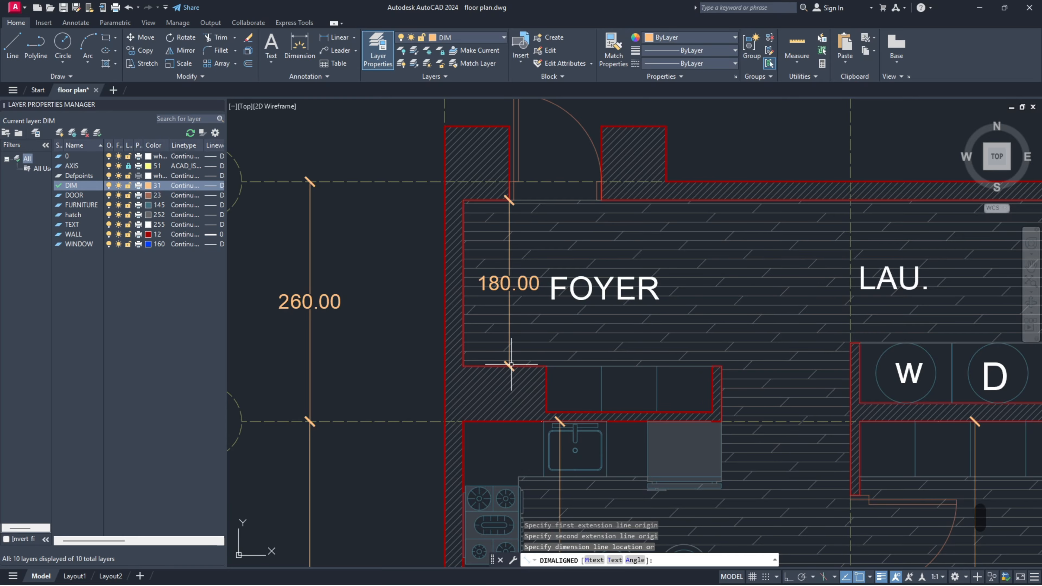
scroll(540, 321, down, 5)
middle_drag(541, 321, 510, 253)
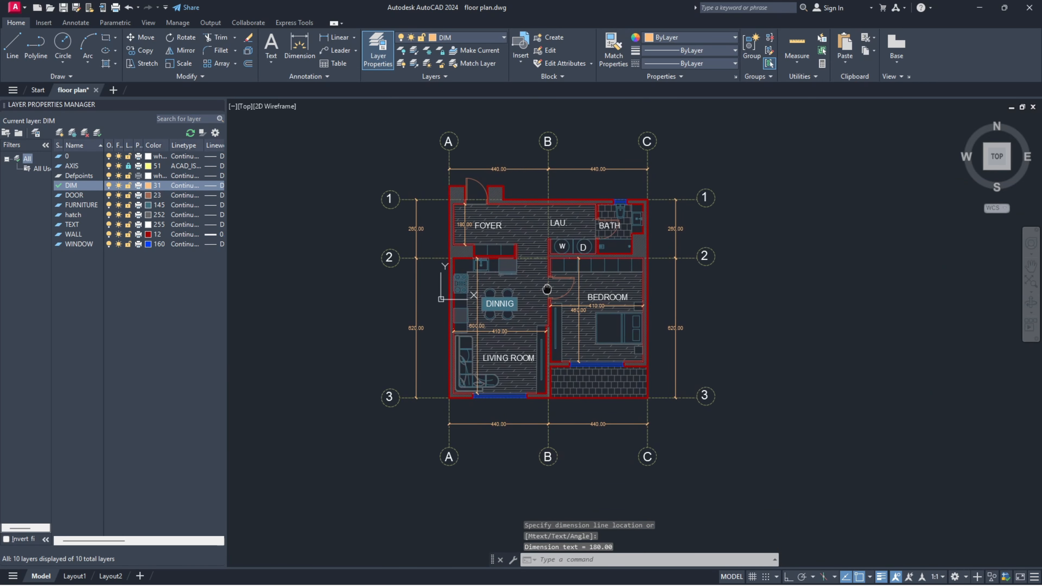
middle_drag(763, 282, 768, 289)
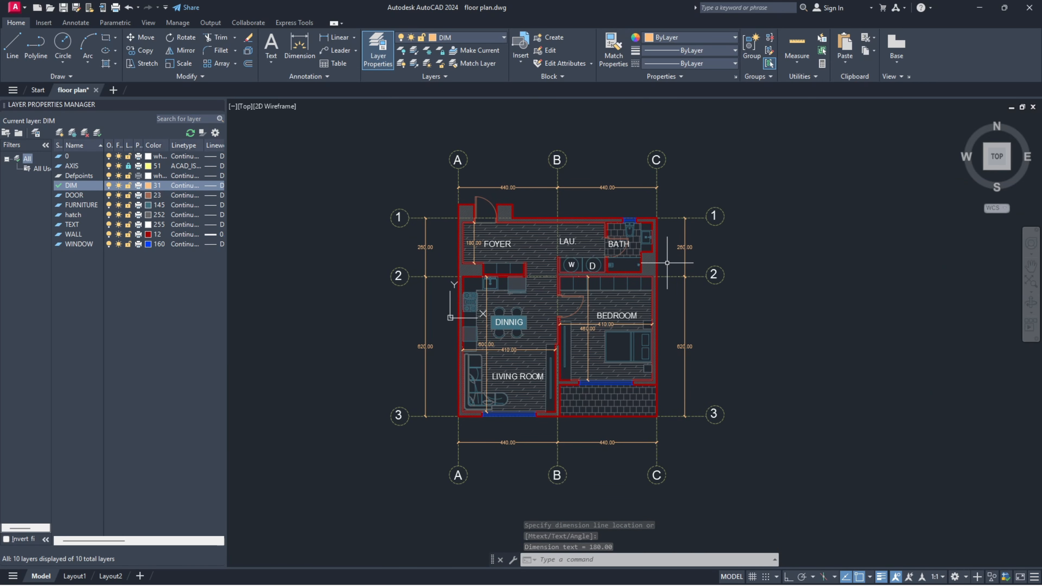
scroll(658, 262, up, 5)
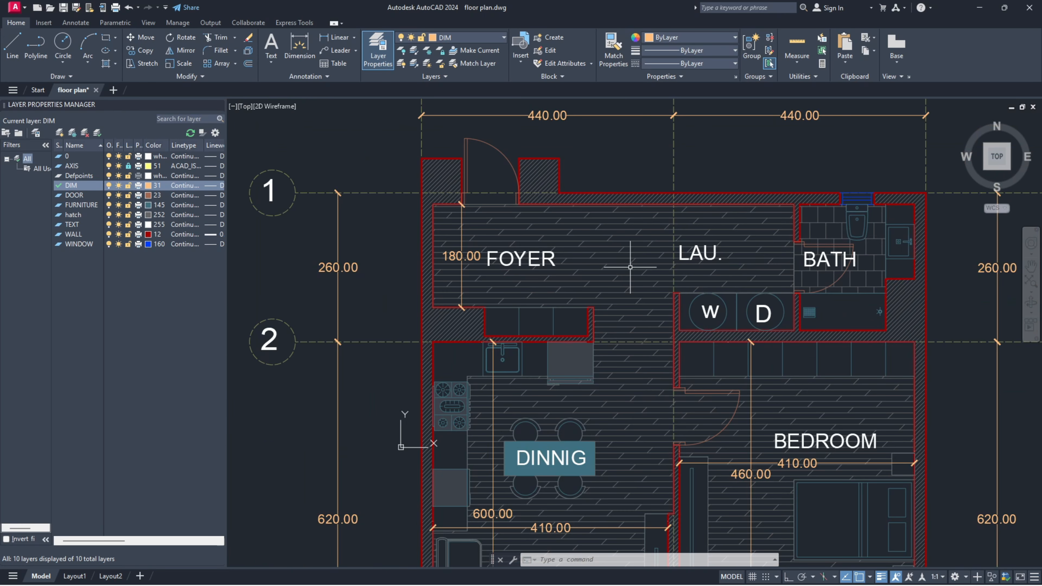
scroll(630, 267, down, 4)
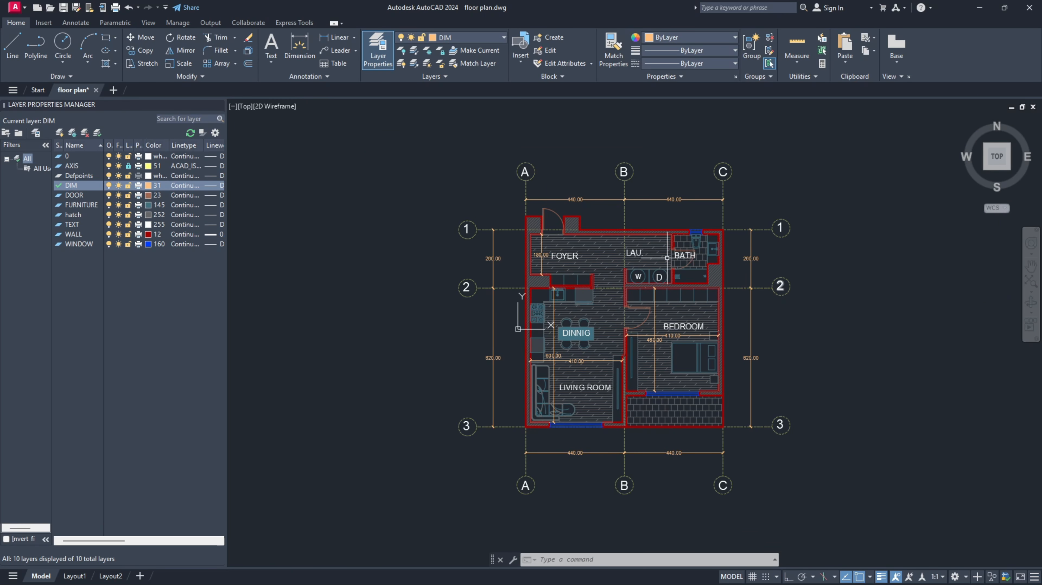
scroll(634, 253, up, 6)
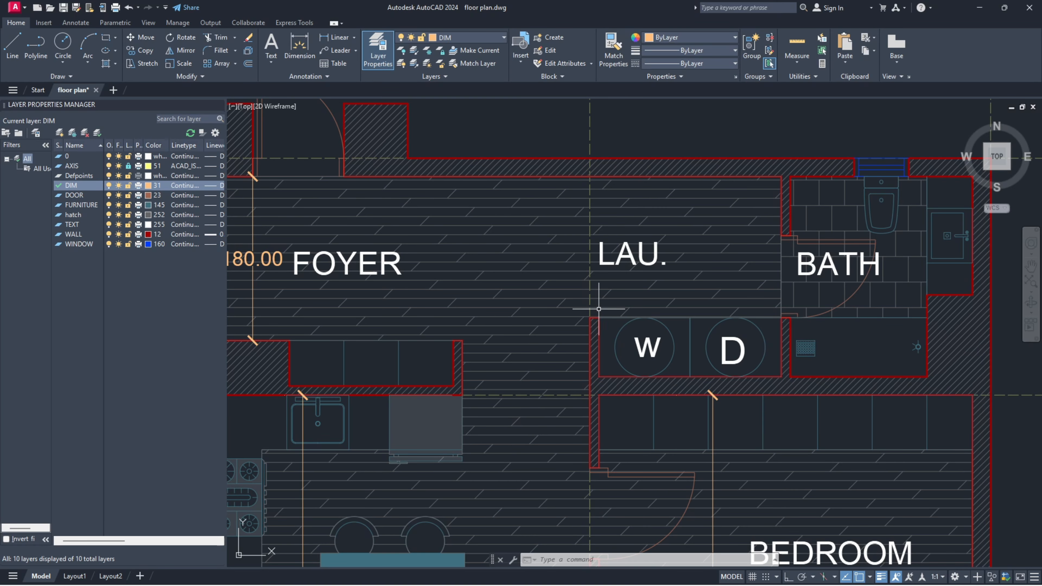
key(space)
click(590, 317)
scroll(738, 315, up, 1)
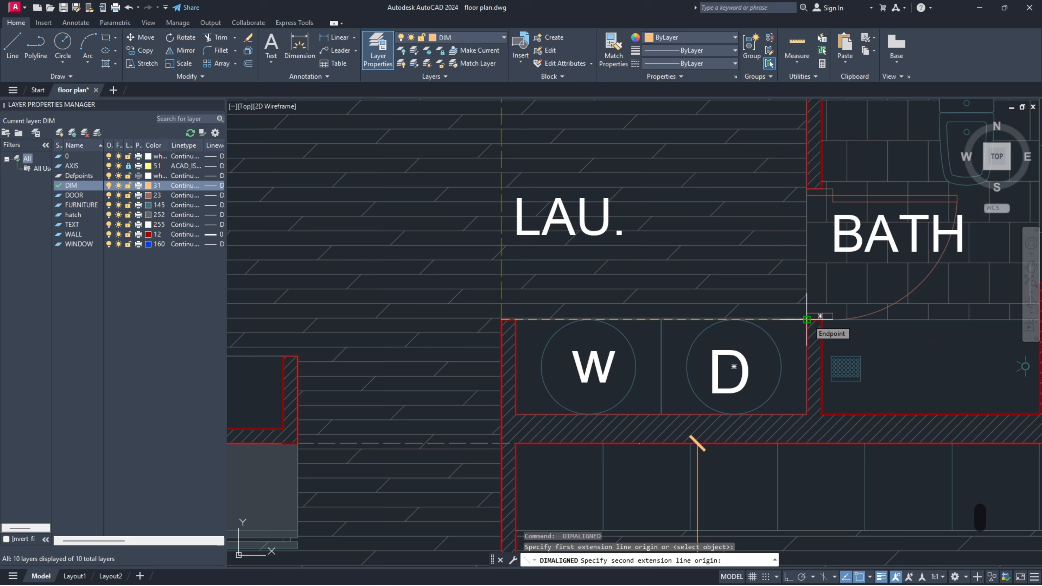
key(Escape)
Step: Dimension the laundry's inner width between its side walls, placing the dimension line just below the LAU. label
key(space)
click(517, 397)
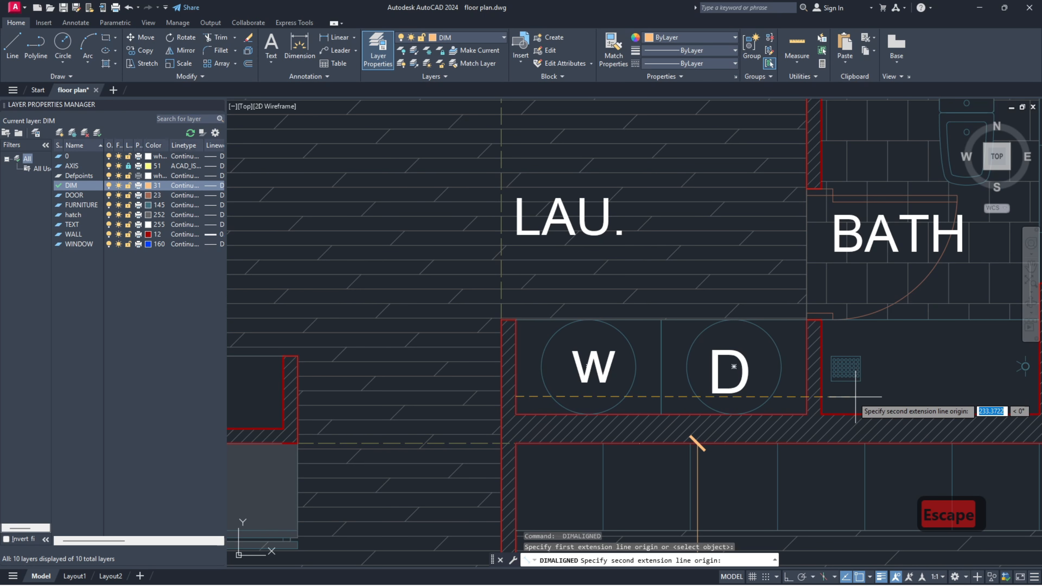
click(806, 396)
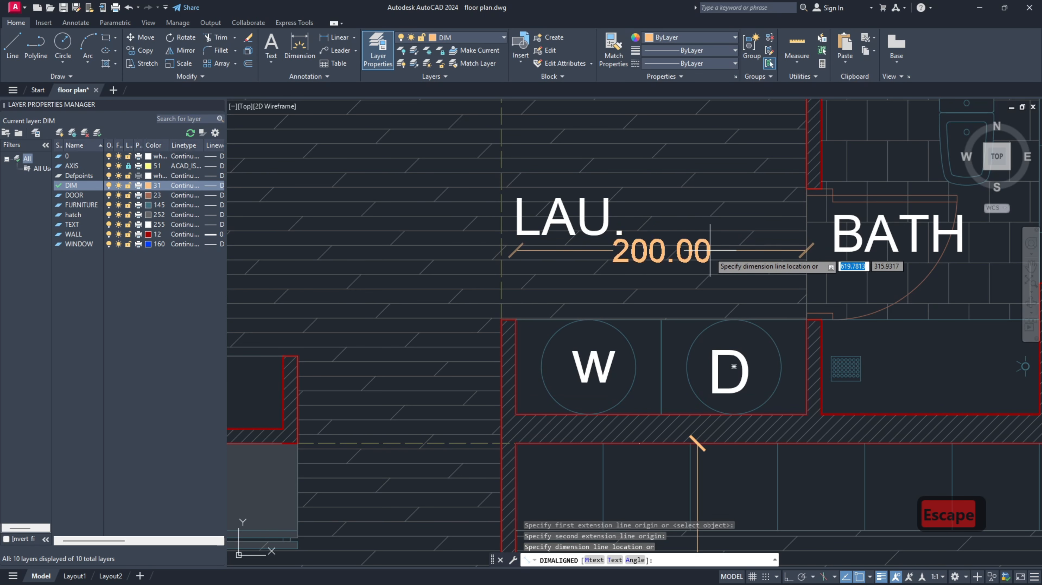
click(716, 261)
Step: Dimension the bathroom's inner length from the window wall to the opposite wall behind the shower
scroll(709, 262, down, 3)
scroll(642, 280, up, 3)
key(space)
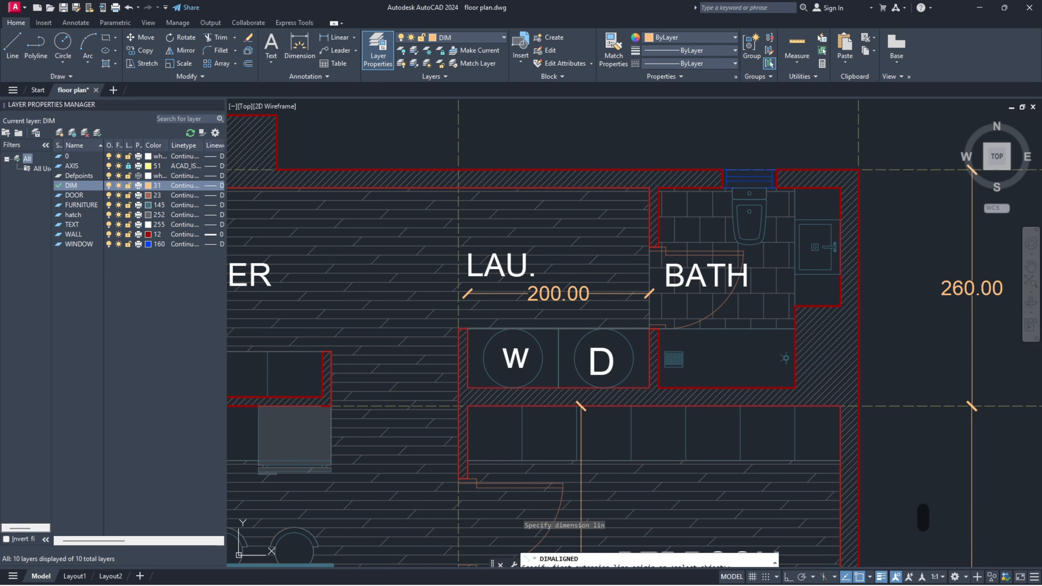
click(703, 253)
click(700, 388)
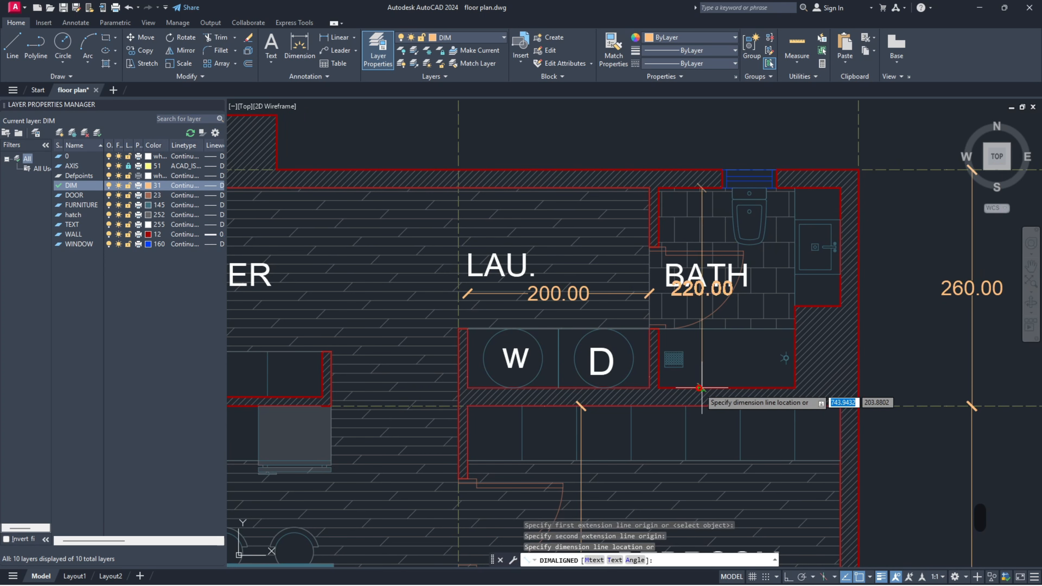
click(701, 388)
Step: Dimension the bathroom's inner width between the side walls of the shower area
key(space)
click(659, 358)
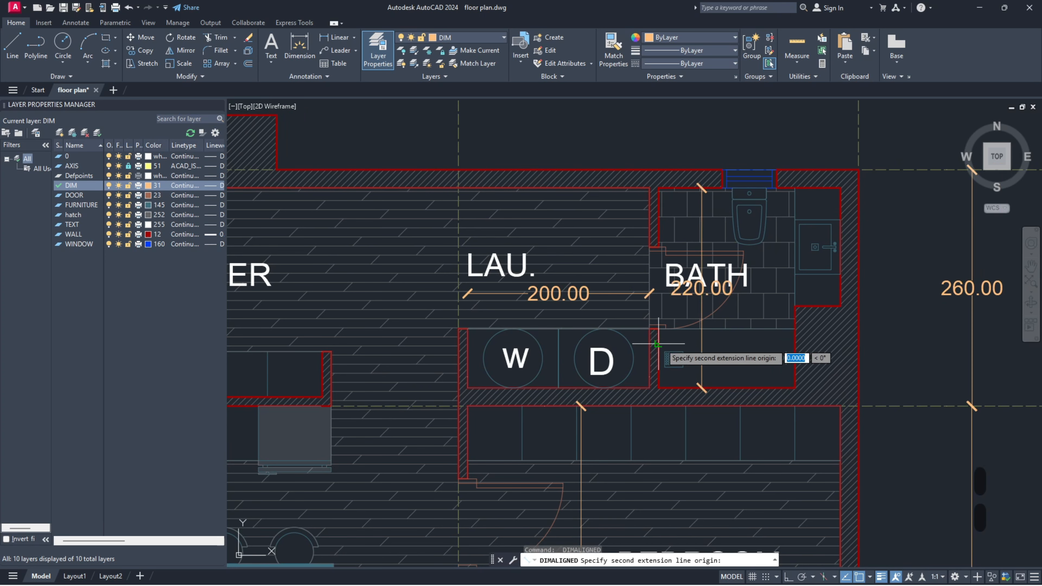
click(793, 343)
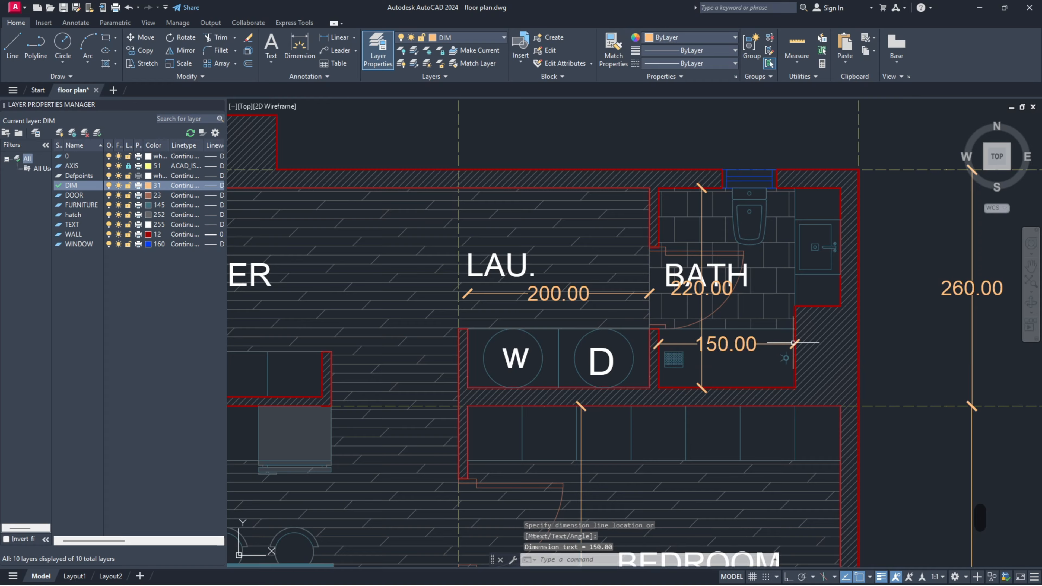
Step: Move the BATH label slightly up and to the right, away from the bathroom's length dimension text
click(715, 263)
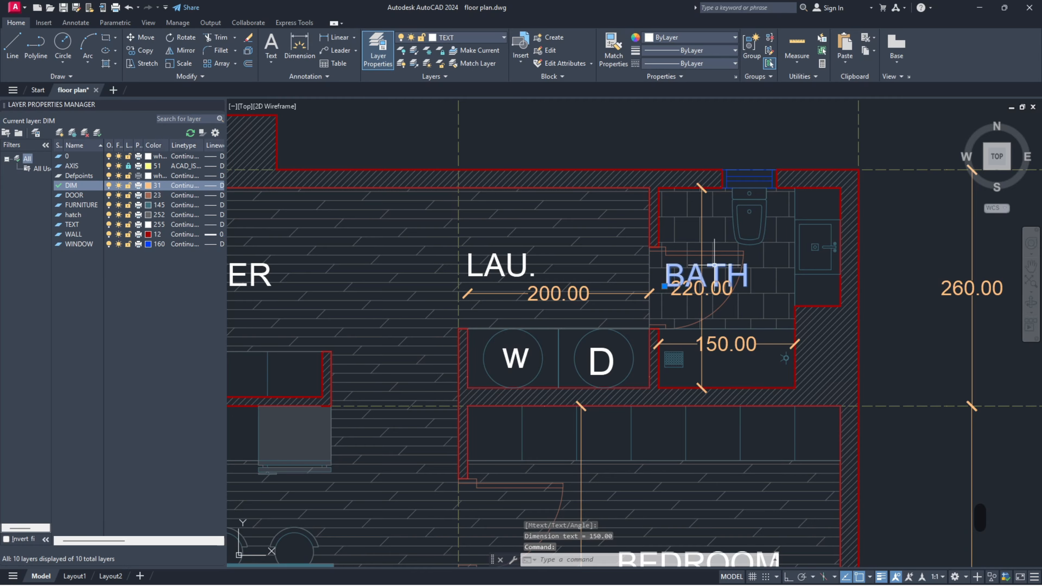
text(m)
key(Return)
scroll(654, 263, up, 2)
click(642, 279)
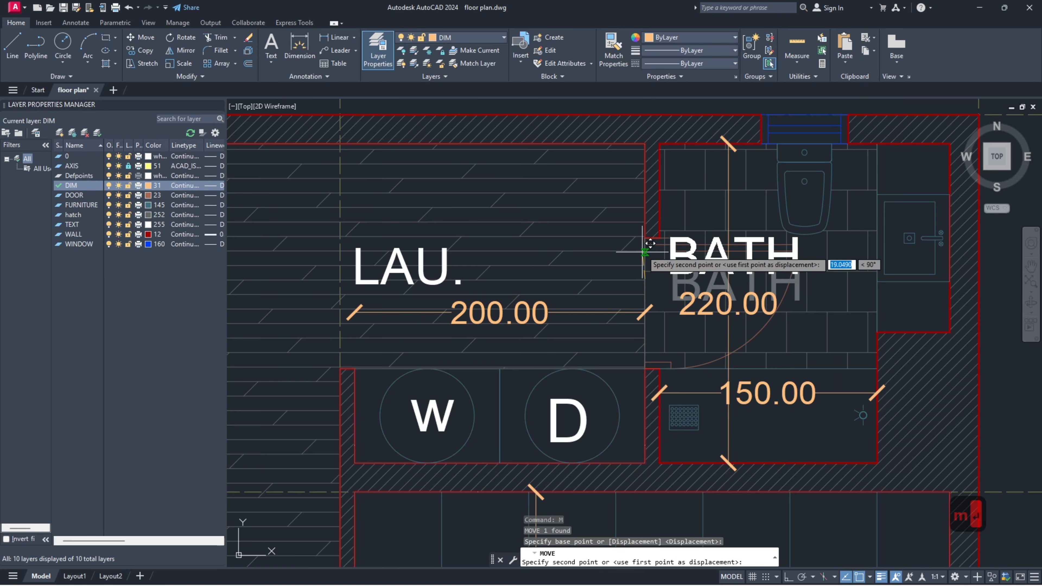
click(702, 251)
Step: Switch from model space to Layout1 and open its Page Setup Manager
scroll(700, 262, down, 5)
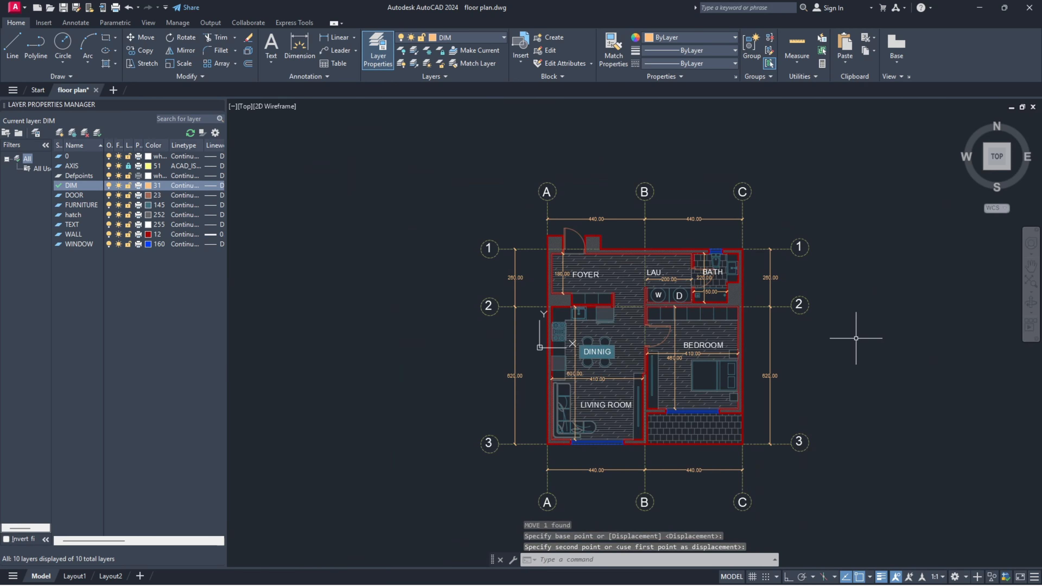
middle_drag(856, 338, 675, 264)
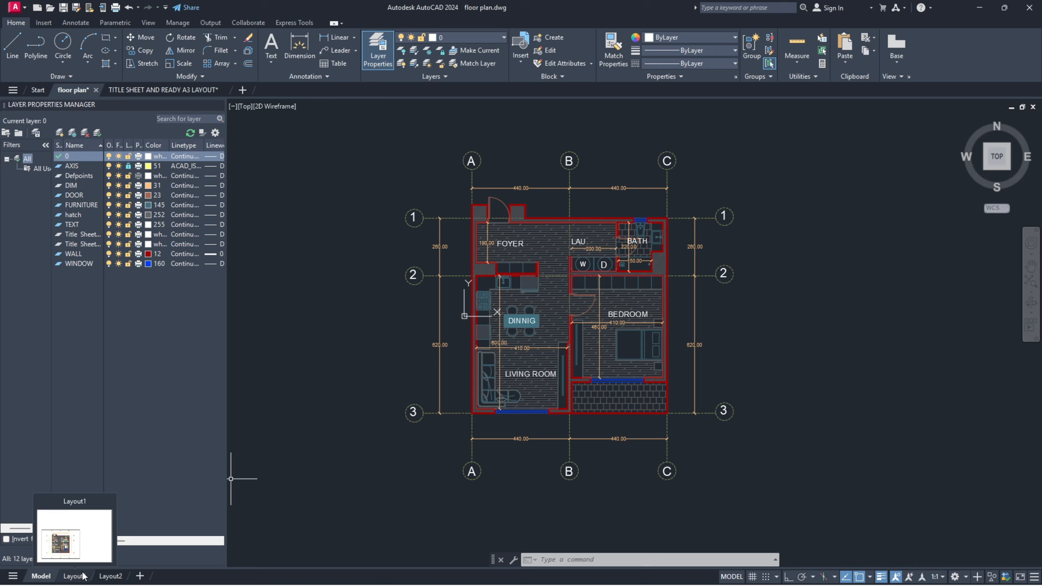
click(73, 576)
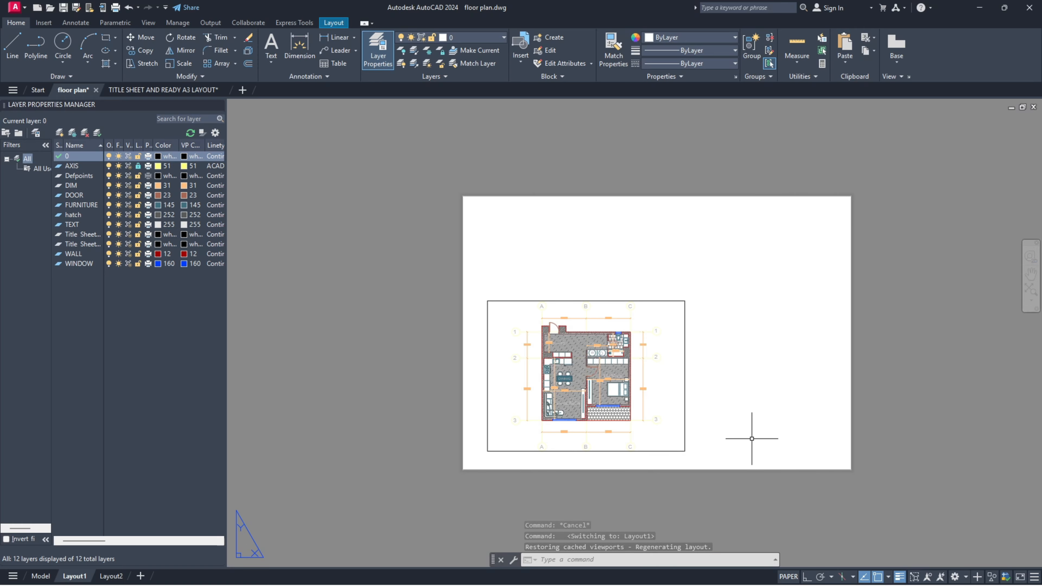
middle_drag(756, 435, 698, 400)
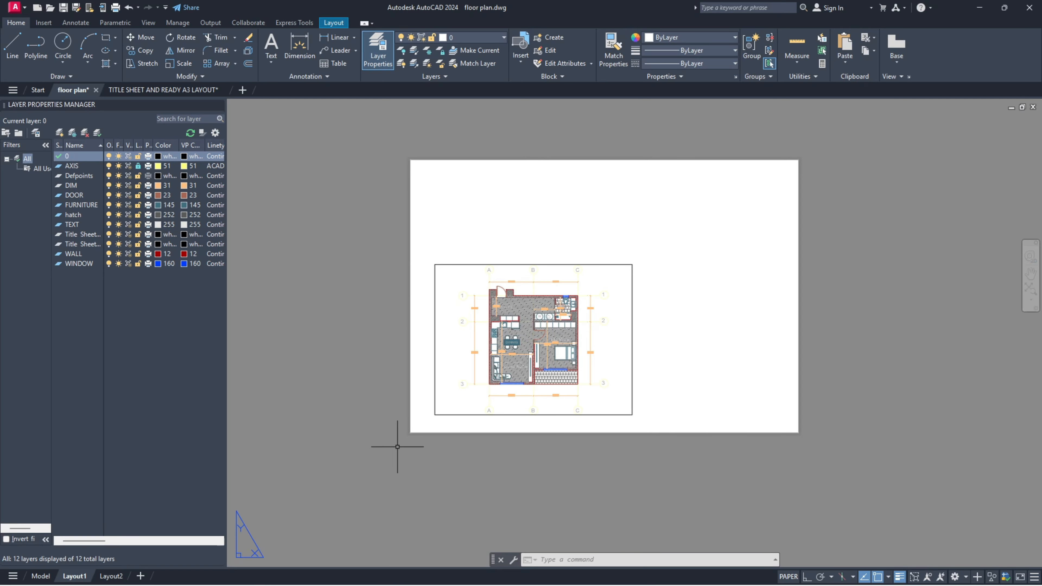
right_click(75, 576)
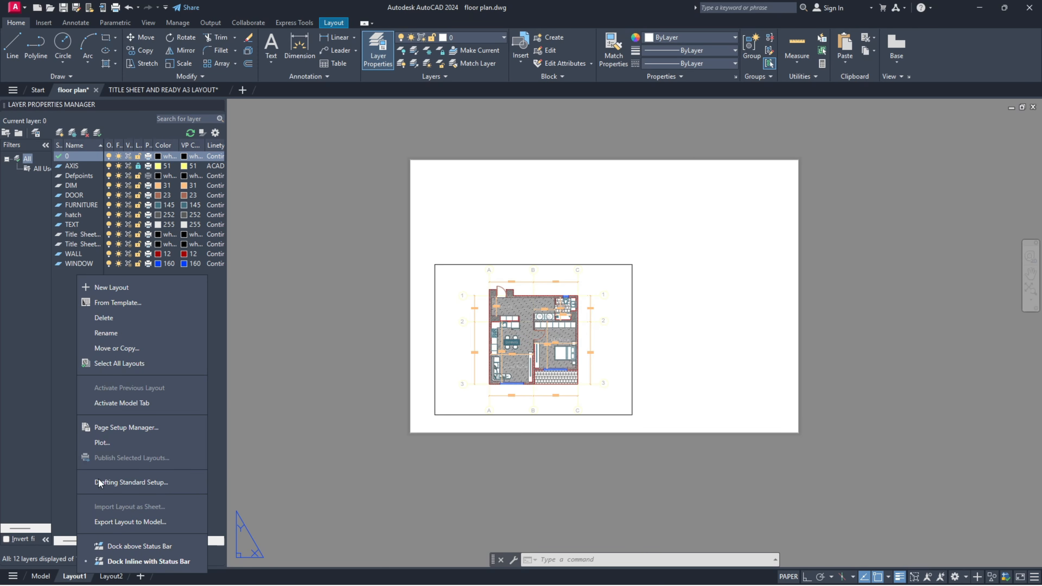
click(110, 429)
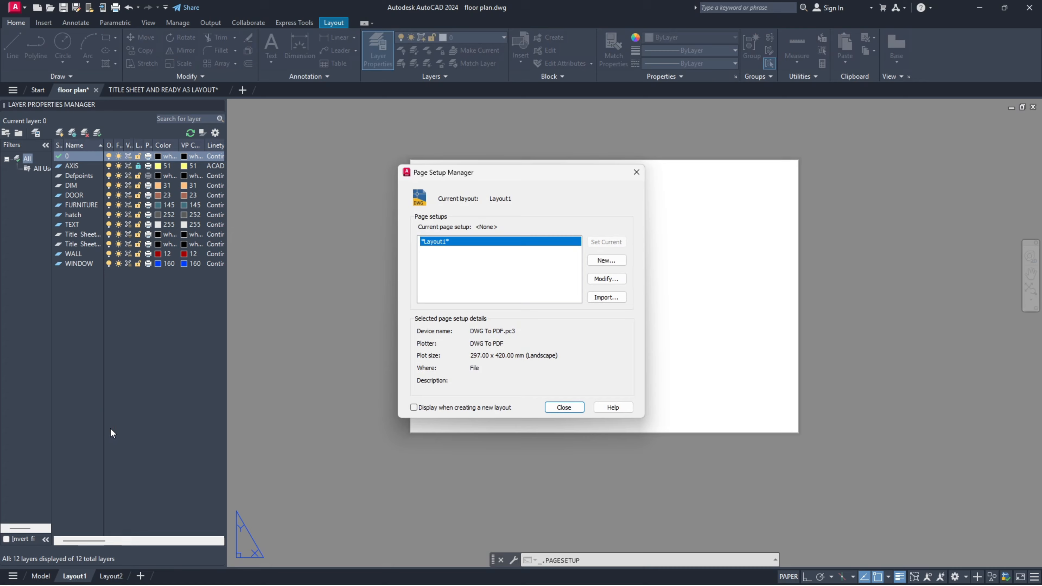
Step: Modify the Layout1 page setup and choose DWG To PDF.pc3 as its plotter
click(593, 281)
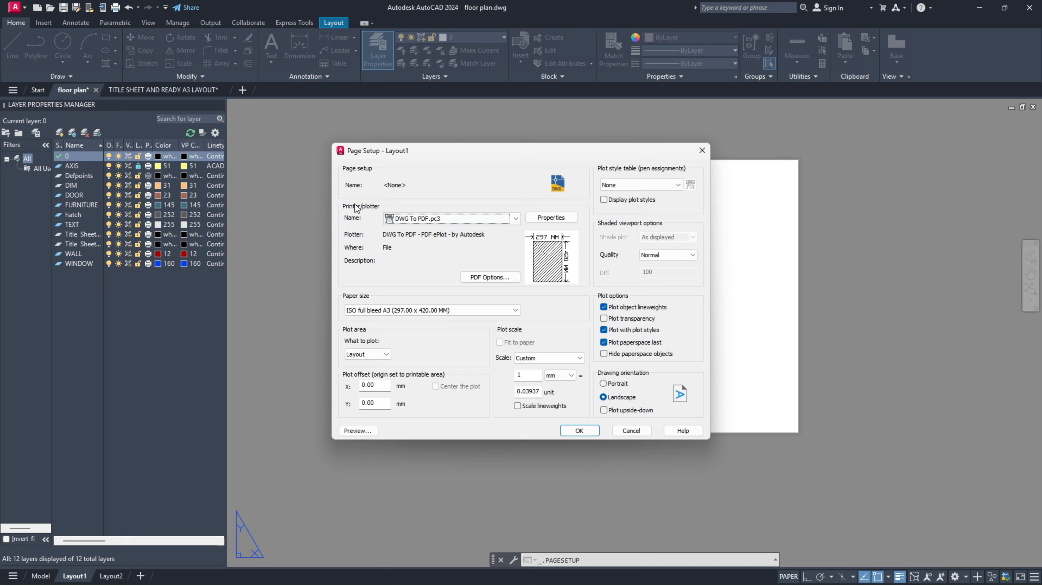
click(394, 218)
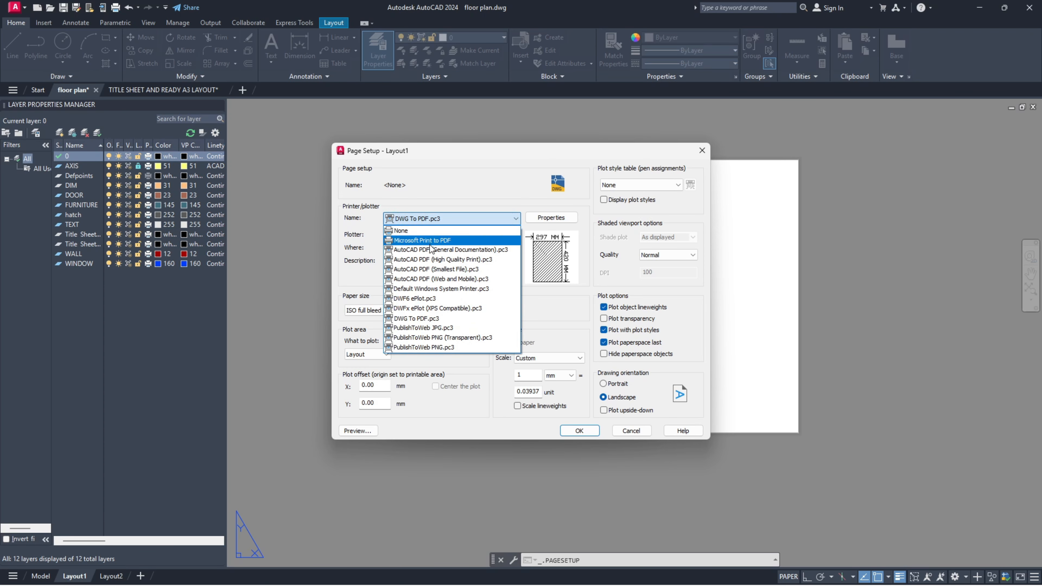
click(416, 319)
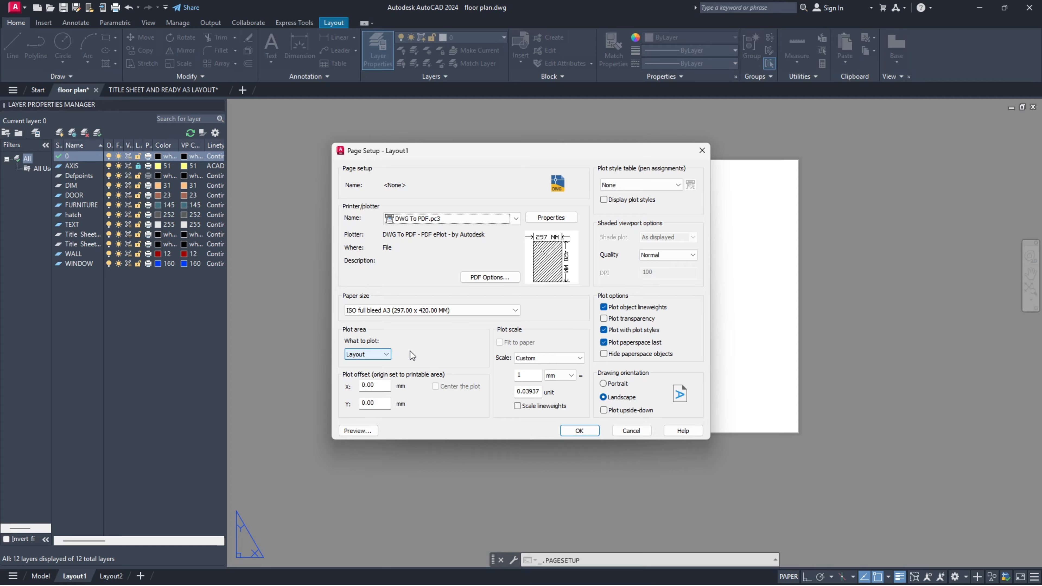
Step: Assign the acad.ctb plot style table with landscape orientation, accept the page setup and close the Page Setup Manager
click(648, 186)
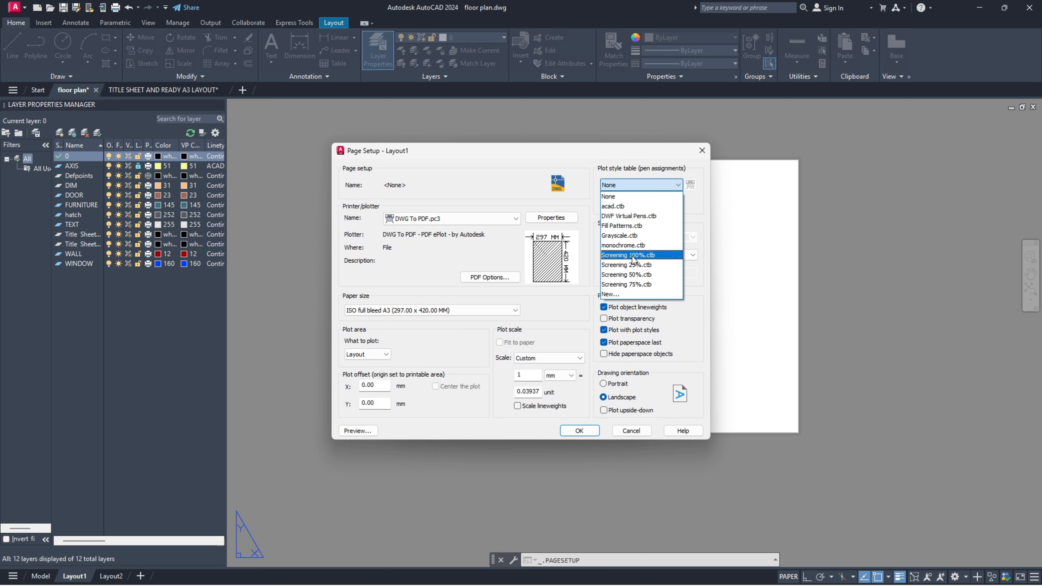
click(615, 207)
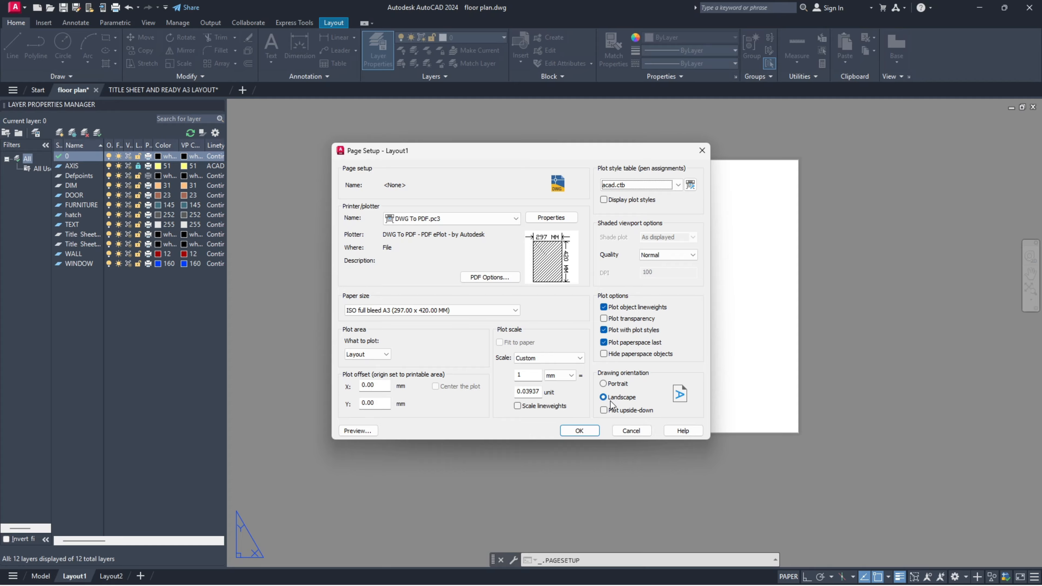
click(605, 383)
click(604, 397)
click(583, 432)
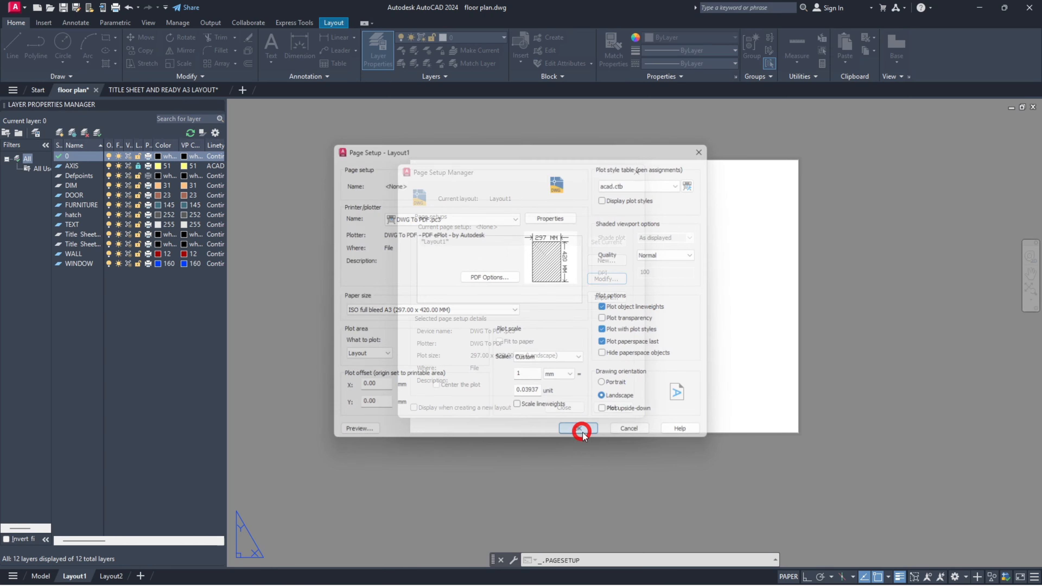
click(564, 407)
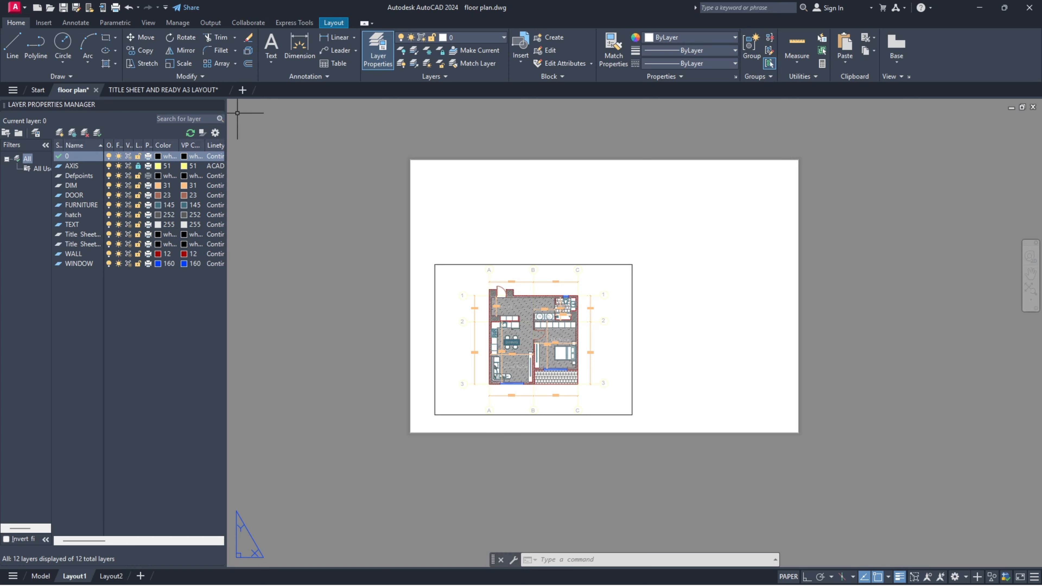
Step: Switch to the TITLE SHEET AND READY A3 LAYOUT drawing and copy its title sheet block
mouse_move(133, 91)
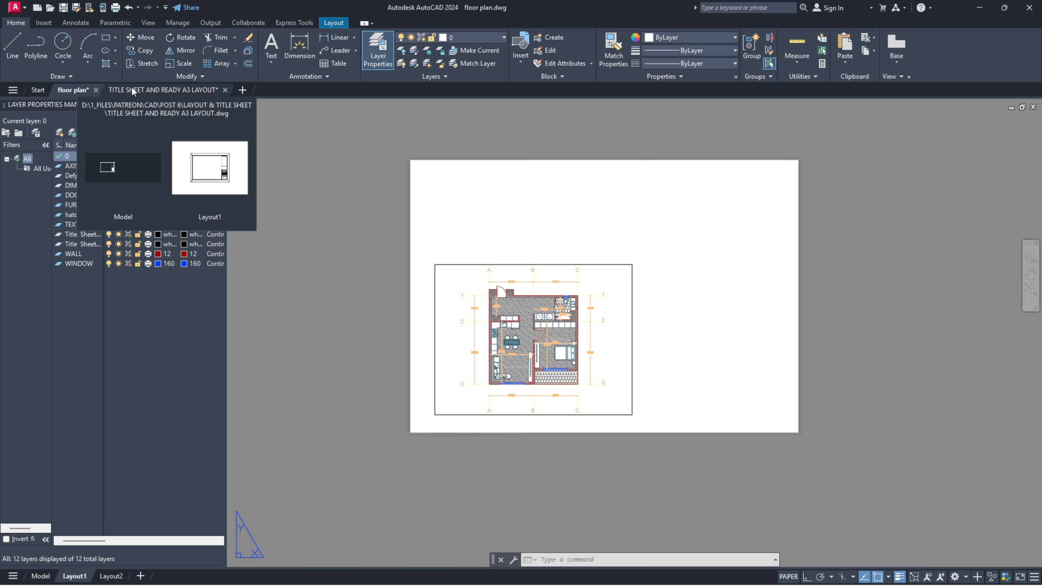
click(163, 89)
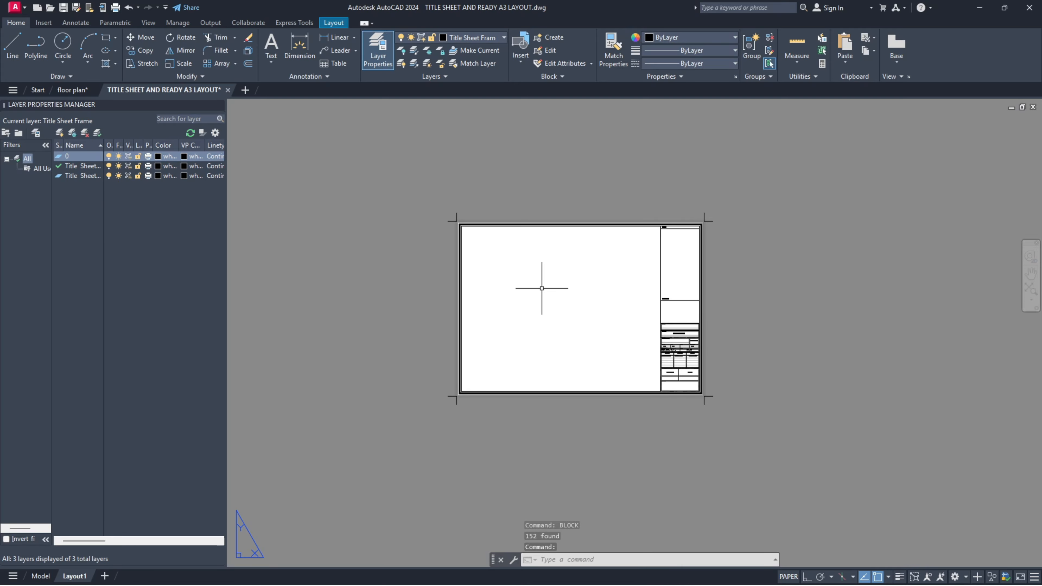
scroll(546, 287, up, 2)
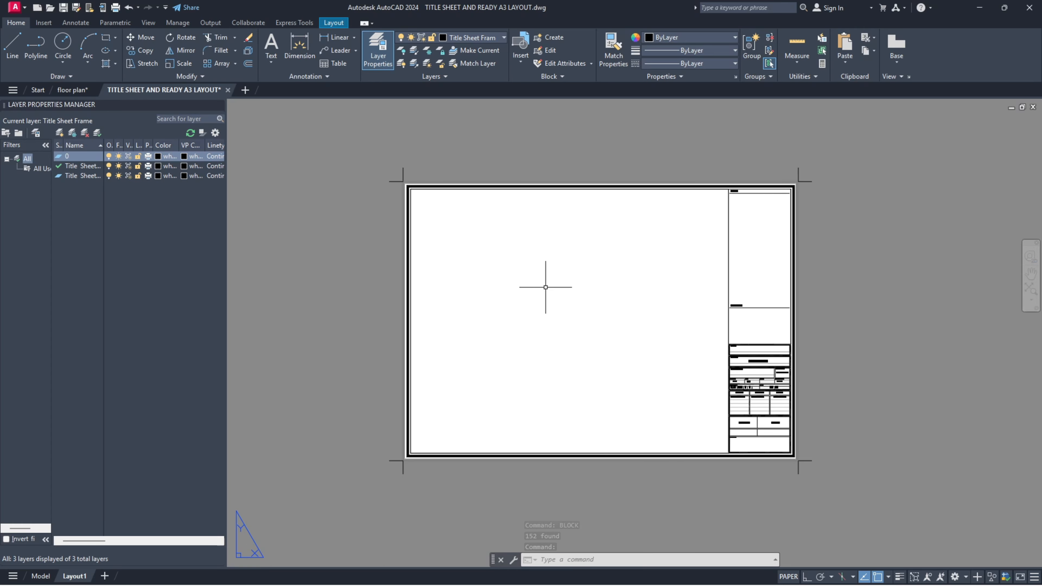
click(645, 265)
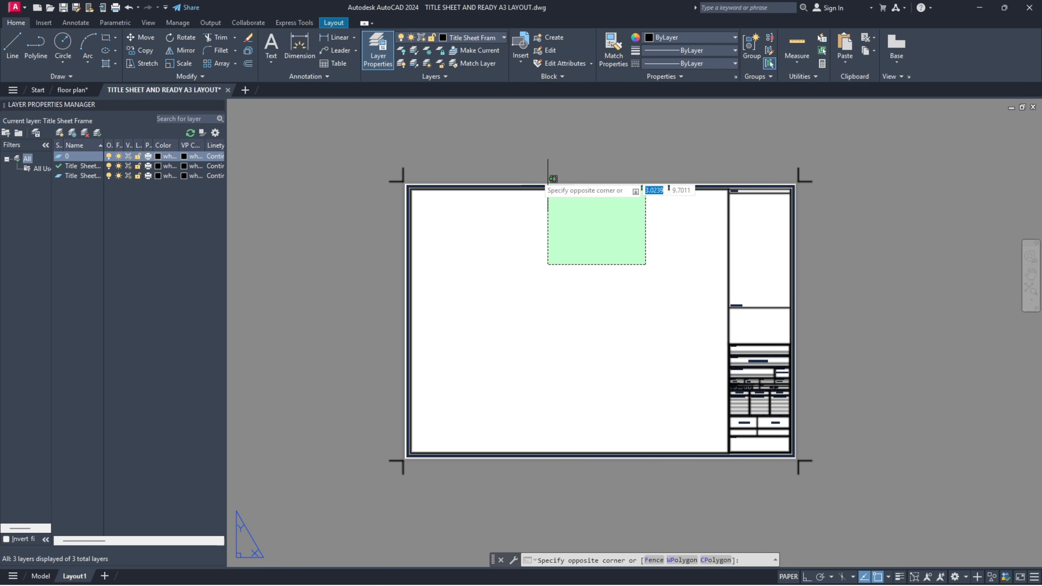
click(495, 147)
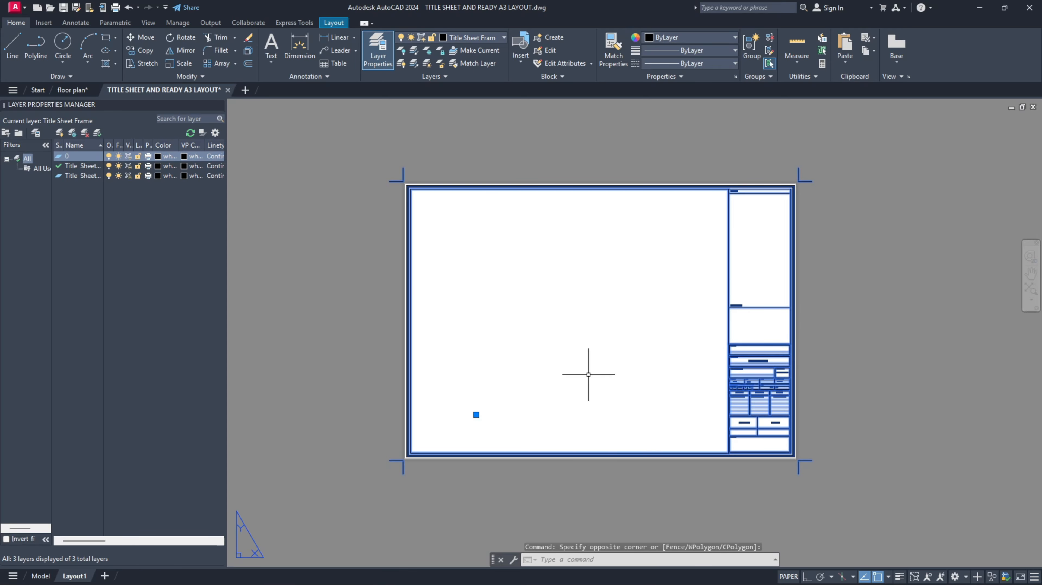
key(ctrl+c)
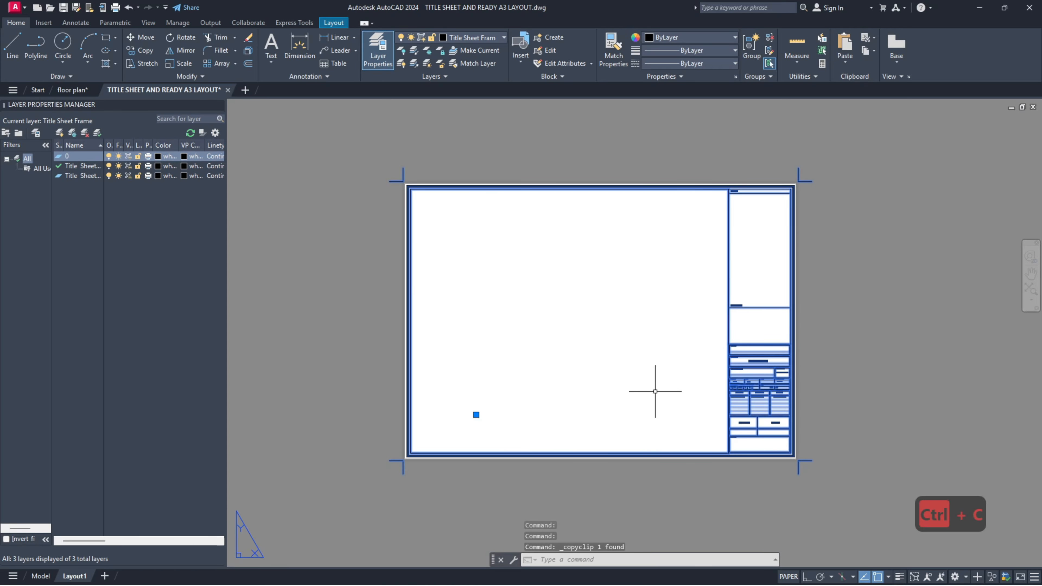
Step: Return to the floor plan drawing and paste the title sheet onto Layout1, aligned with the paper's edges
click(67, 89)
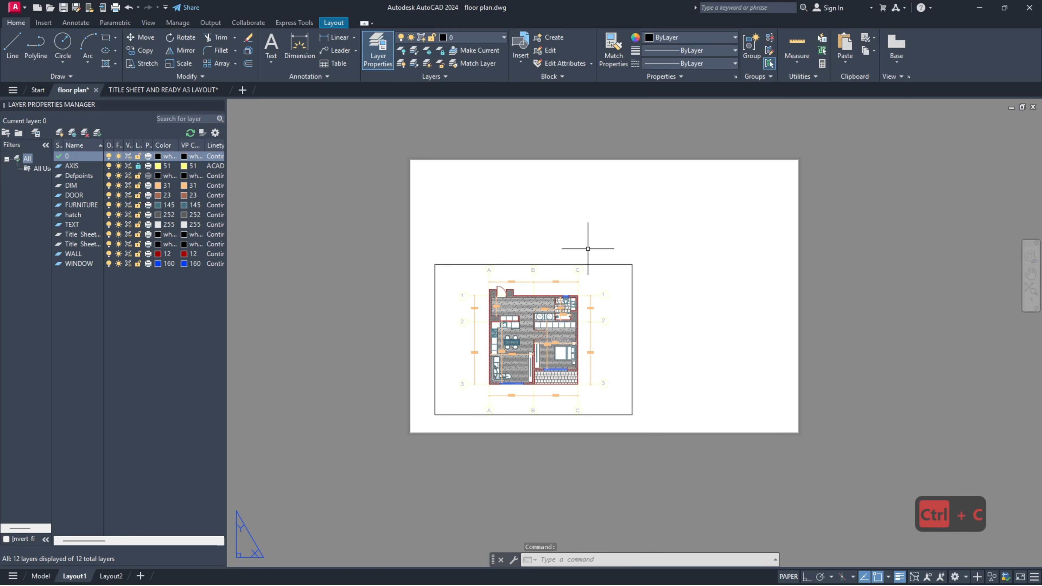
key(ctrl+v)
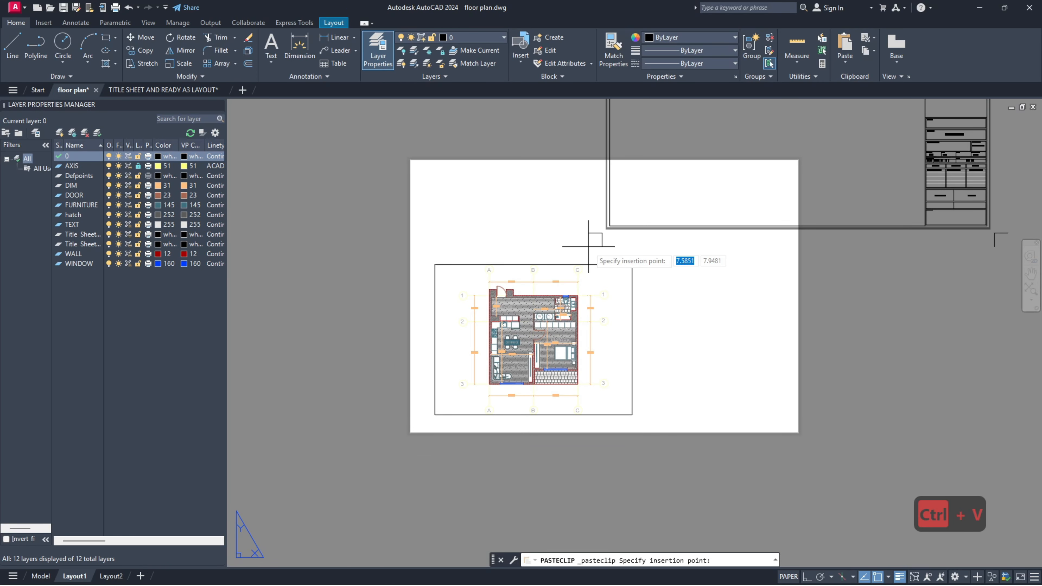
click(394, 449)
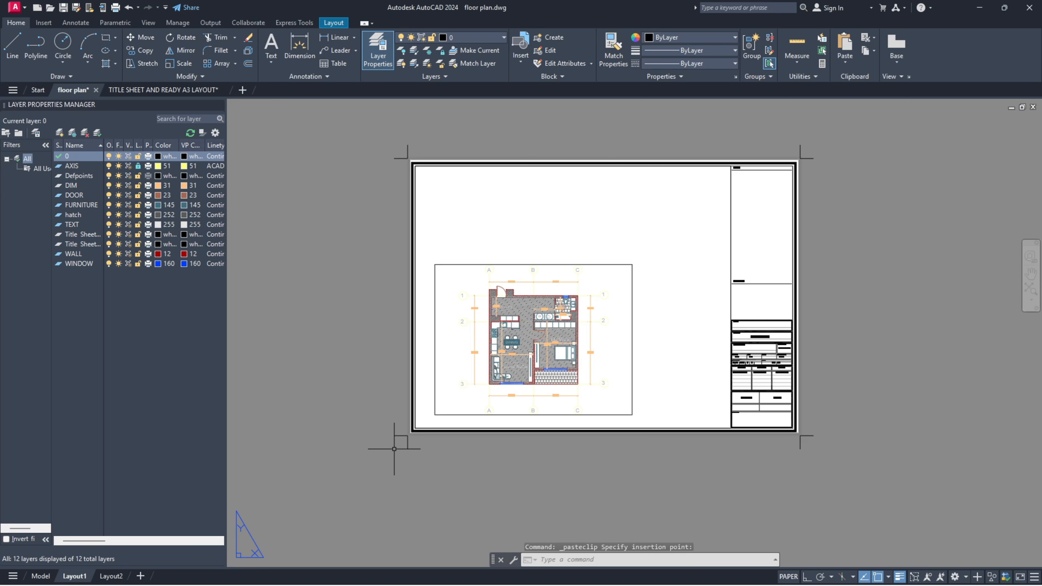
Step: Move the pasted title sheet slightly upward by its frame's outer corner to even out the paper margins
click(831, 198)
click(783, 139)
text(m)
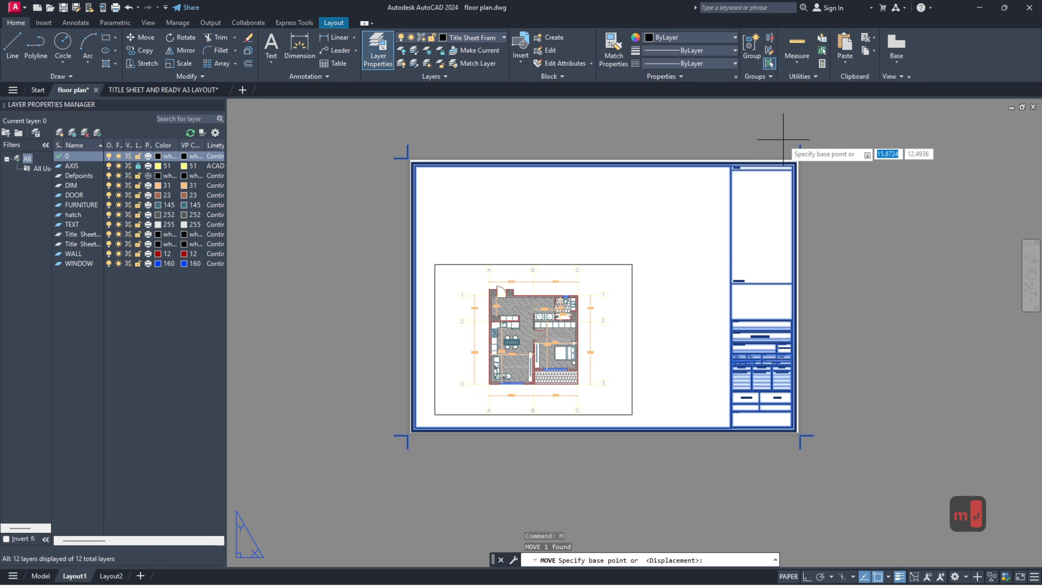
key(Return)
scroll(792, 160, up, 6)
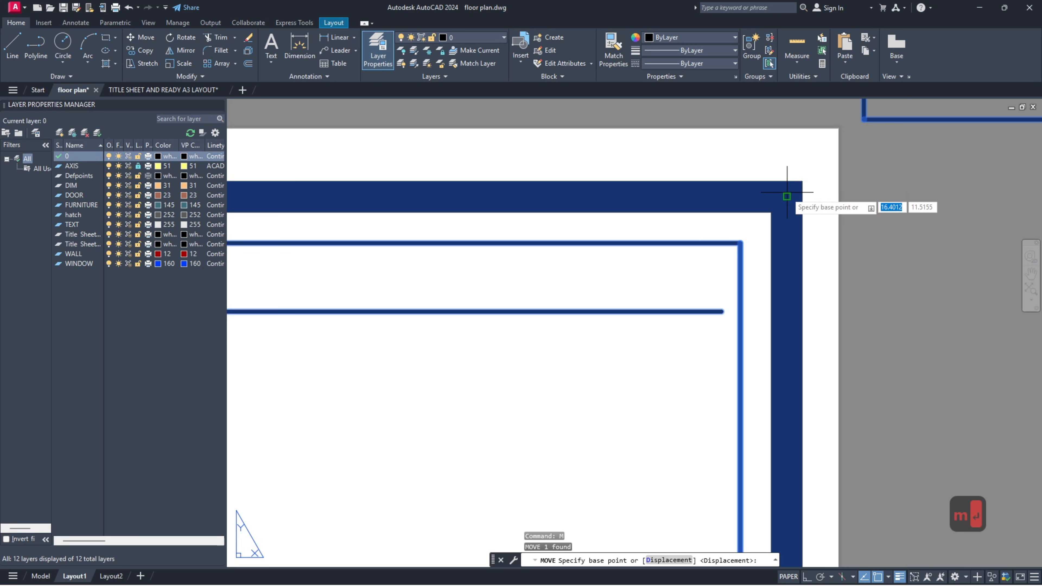
click(801, 181)
click(802, 164)
click(784, 179)
scroll(785, 180, down, 6)
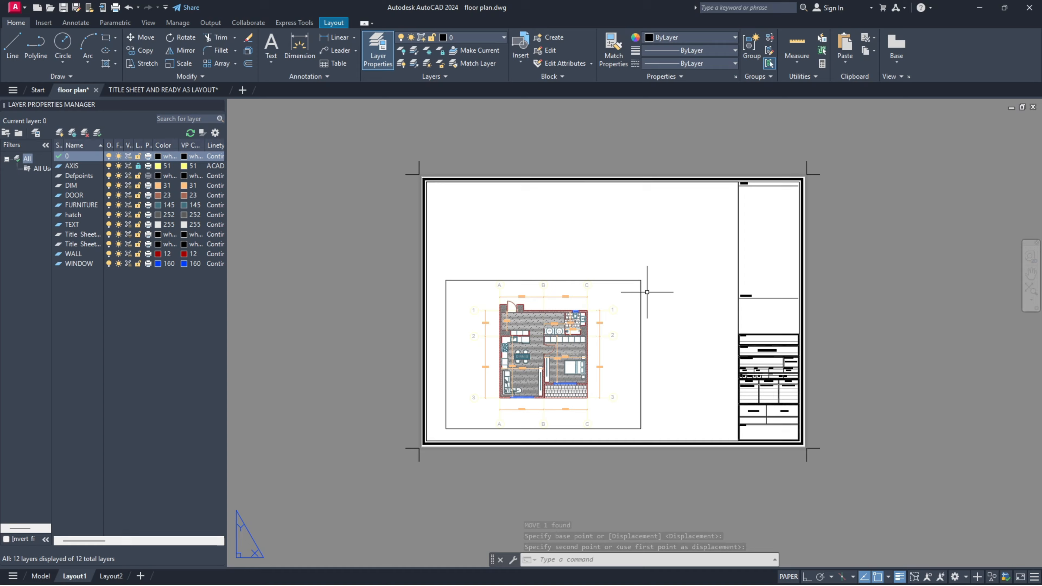
Step: Select the floor plan viewport and shrink it by stretching its two upper corners inward
click(638, 280)
click(641, 280)
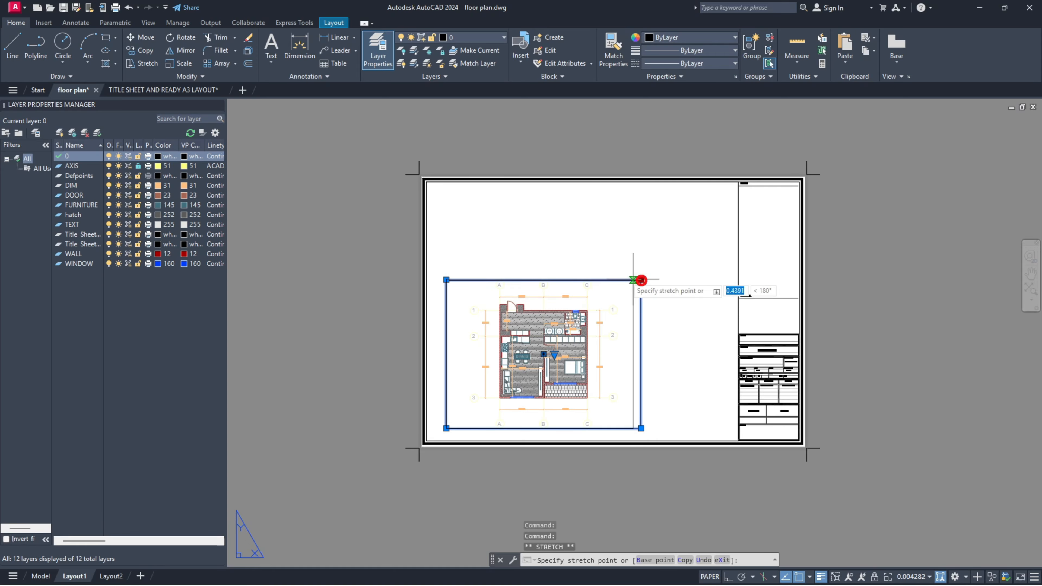
click(545, 268)
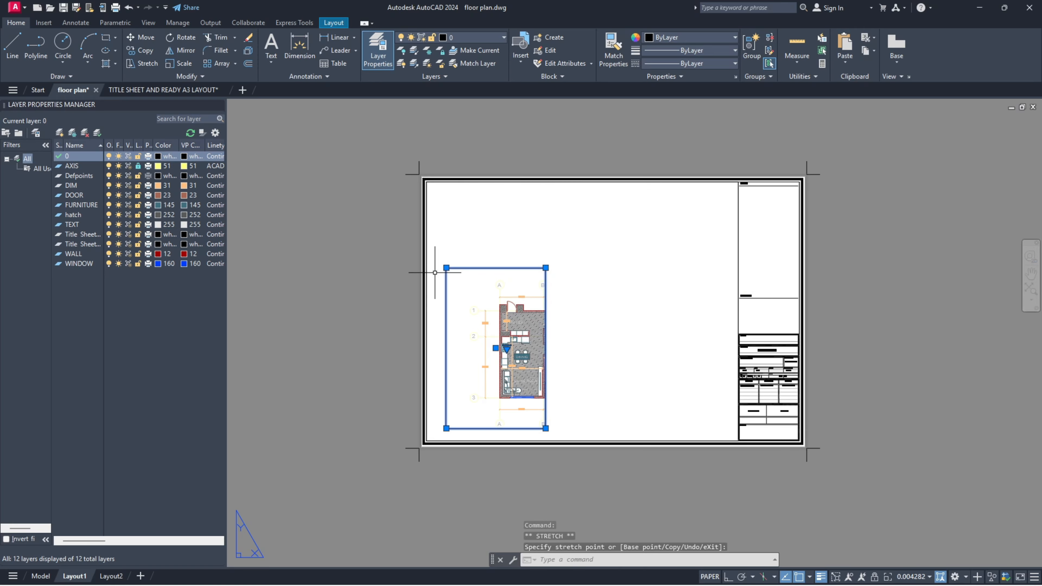
click(446, 268)
click(455, 323)
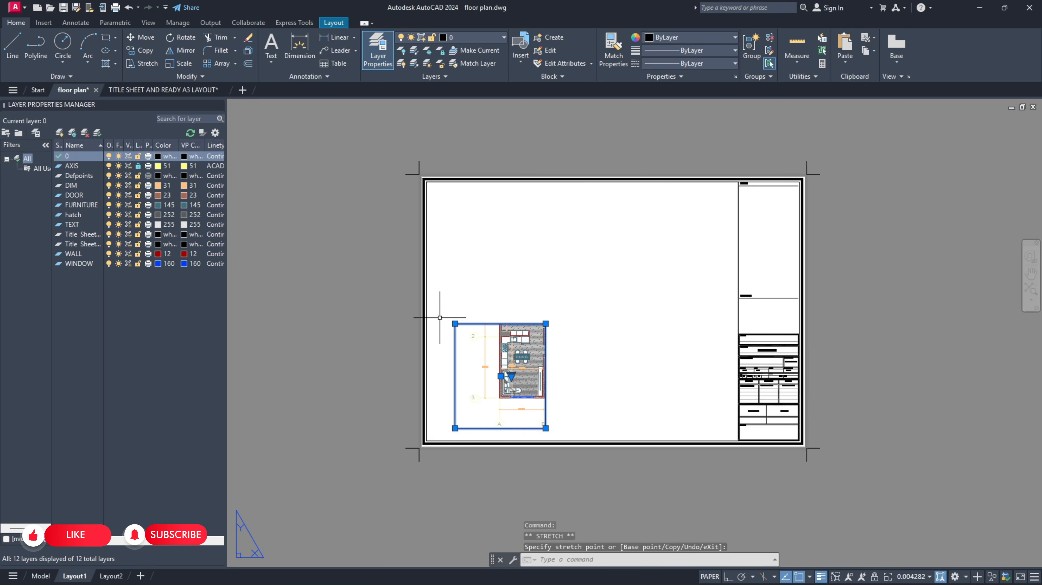
Step: Stretch the viewport's corners to fill the title sheet's inner drawing frame up to the title block column
click(455, 324)
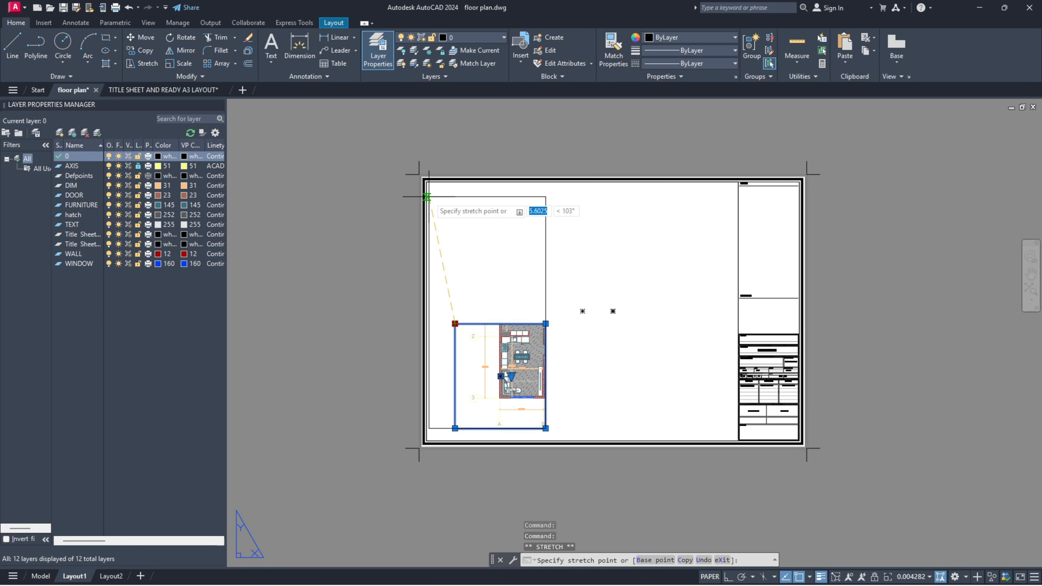
click(427, 181)
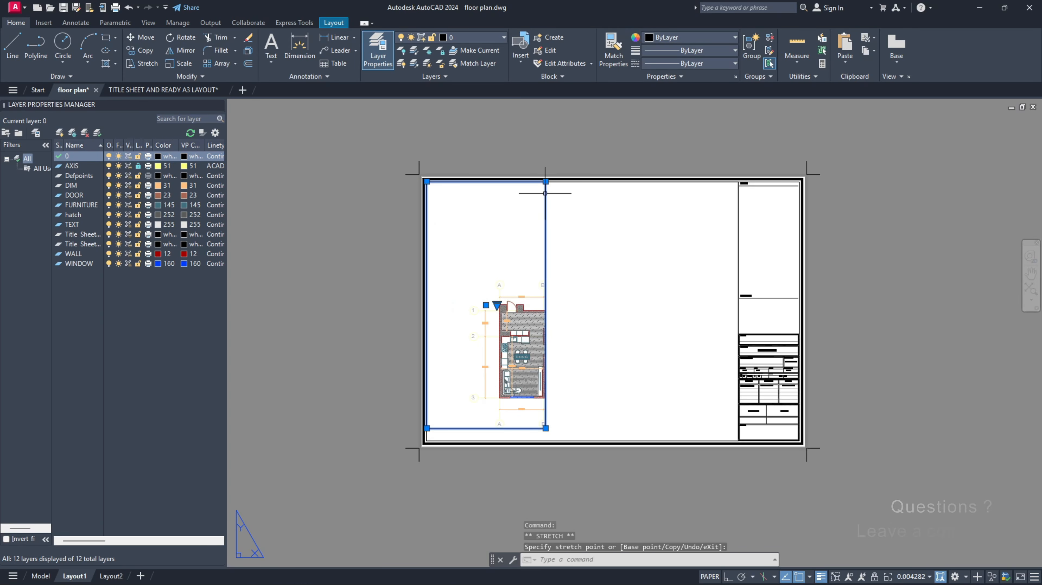
click(545, 181)
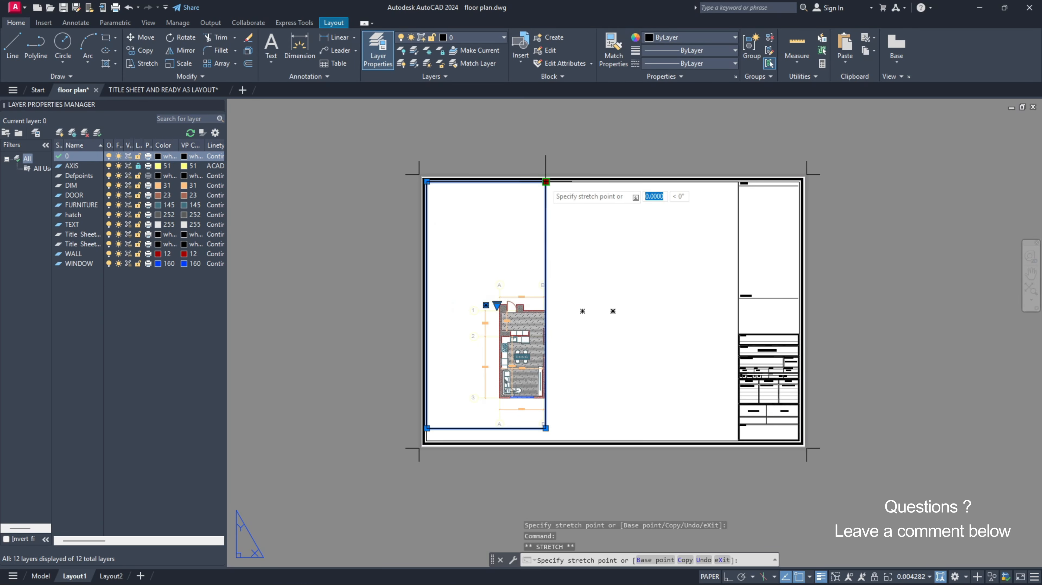
click(739, 182)
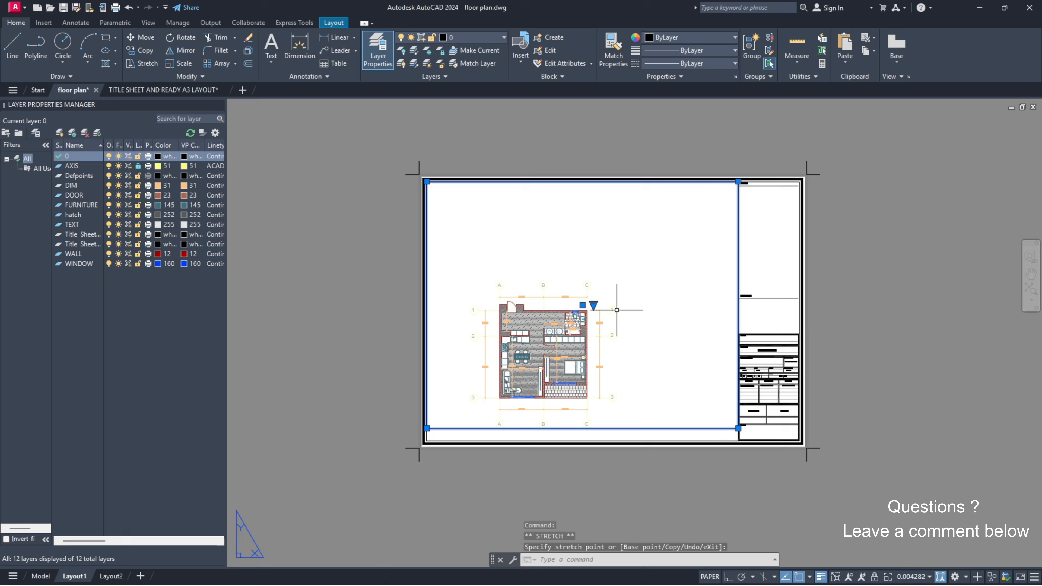
click(427, 429)
click(426, 440)
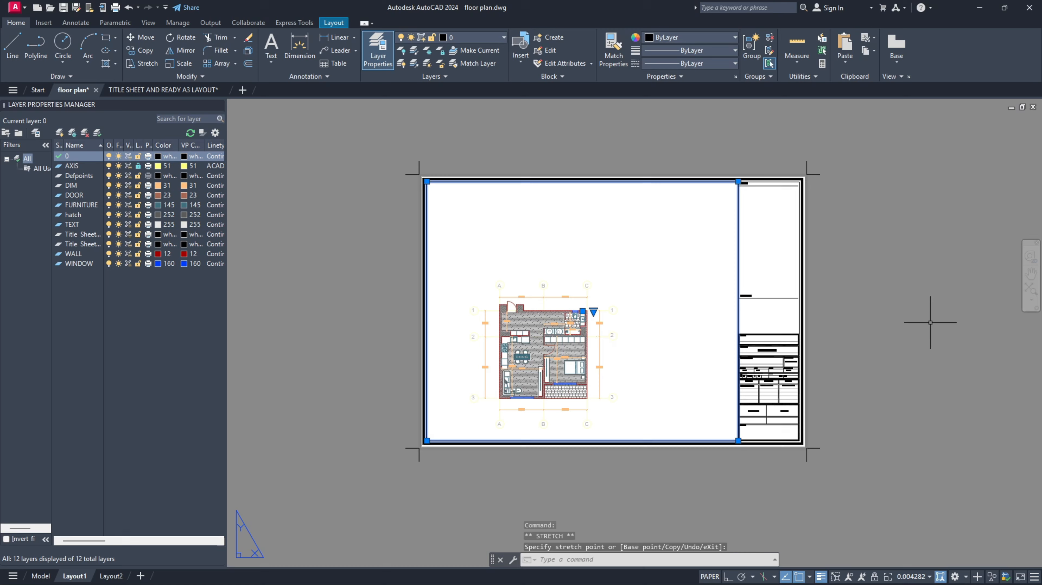
key(Escape)
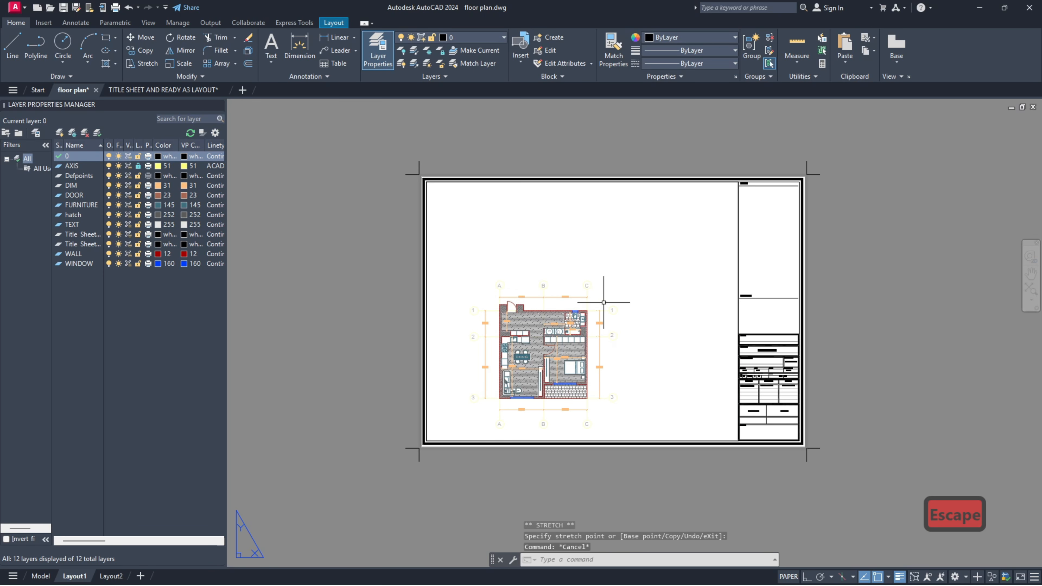
Step: Activate the viewport, shift the floor plan to the middle of the drawing frame, and return to paper space
double_click(673, 332)
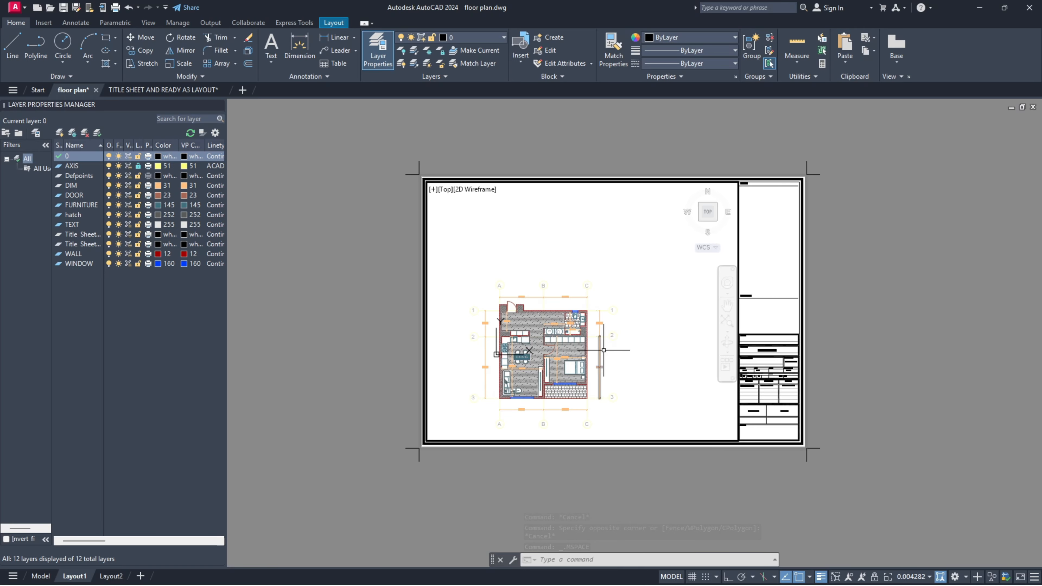
middle_drag(624, 361, 661, 327)
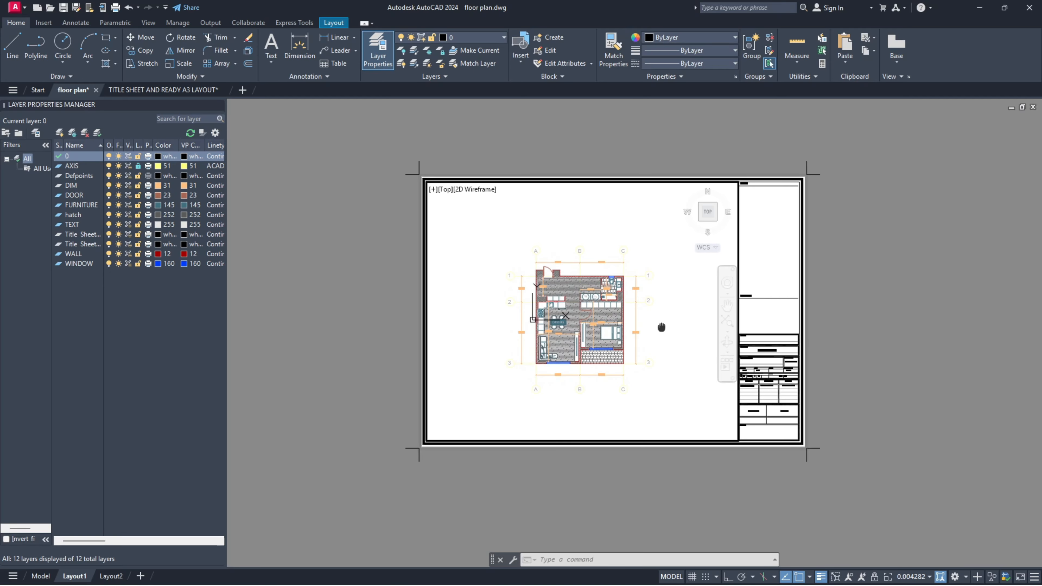
double_click(891, 326)
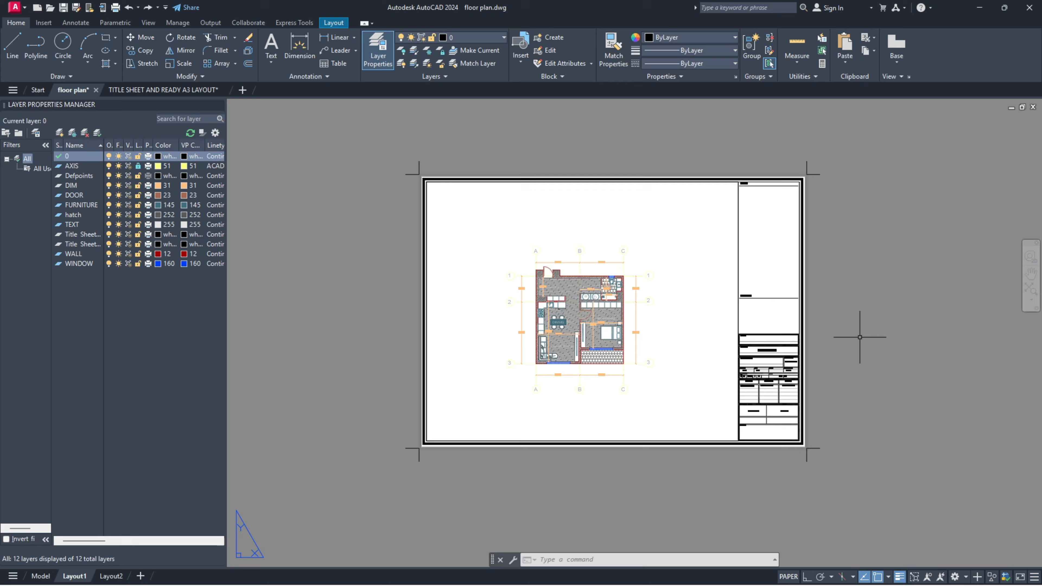
Step: Open the TITLE block in the Block Editor and open its PROJECT NAME text for editing
scroll(816, 348, up, 5)
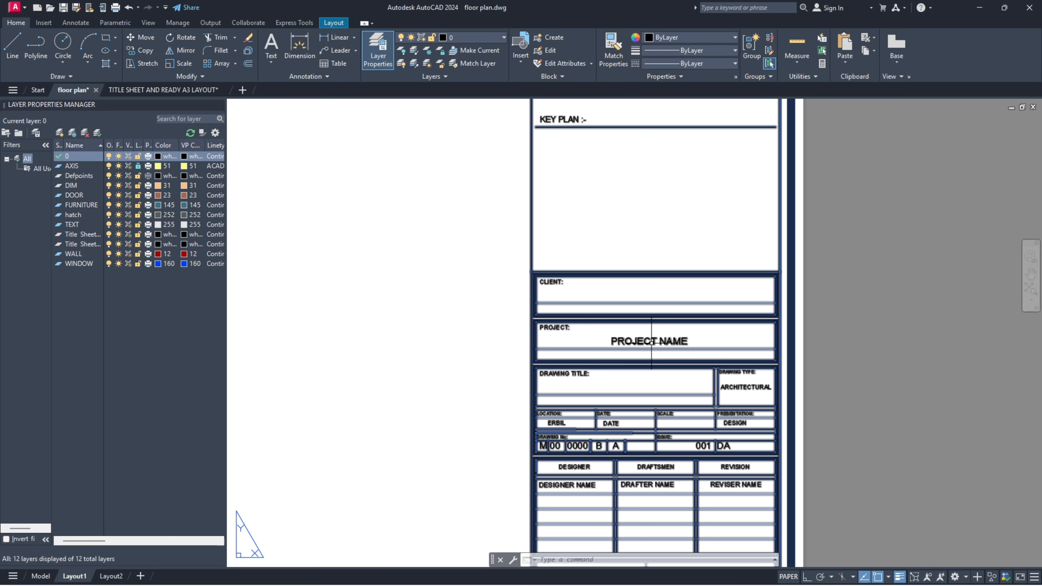
click(651, 341)
double_click(650, 341)
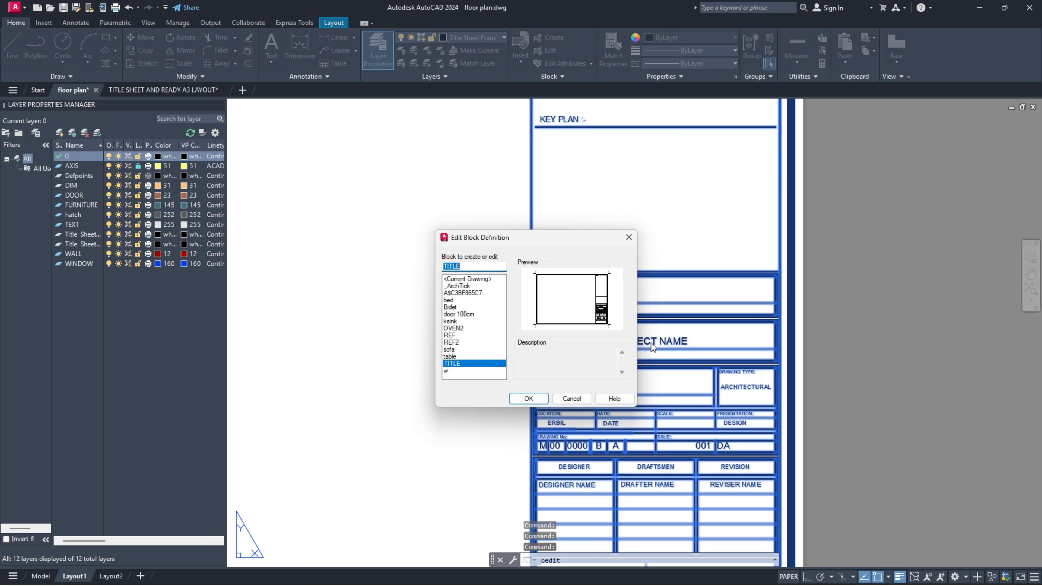
click(519, 400)
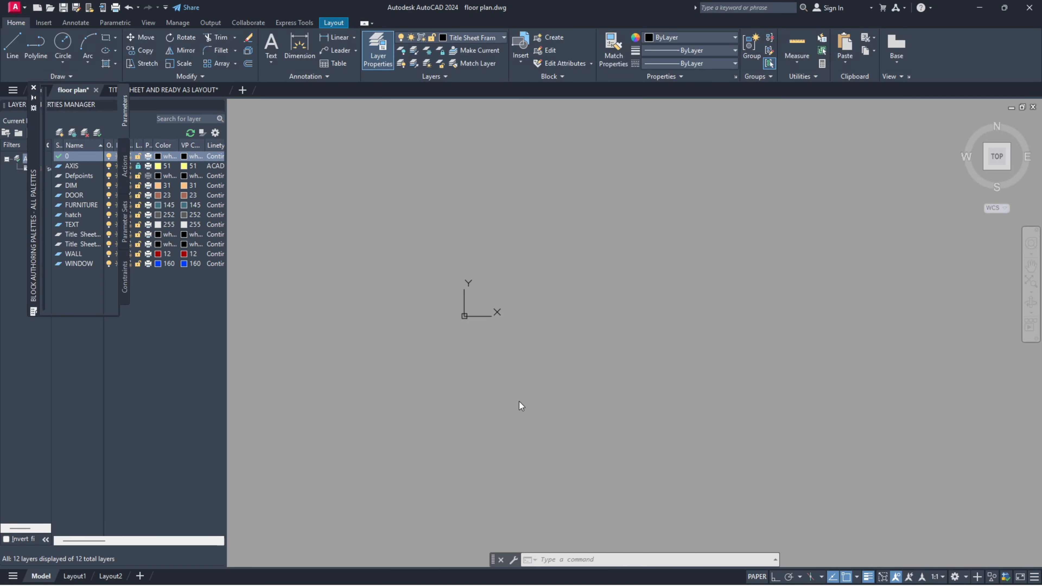
scroll(781, 383, up, 4)
double_click(712, 376)
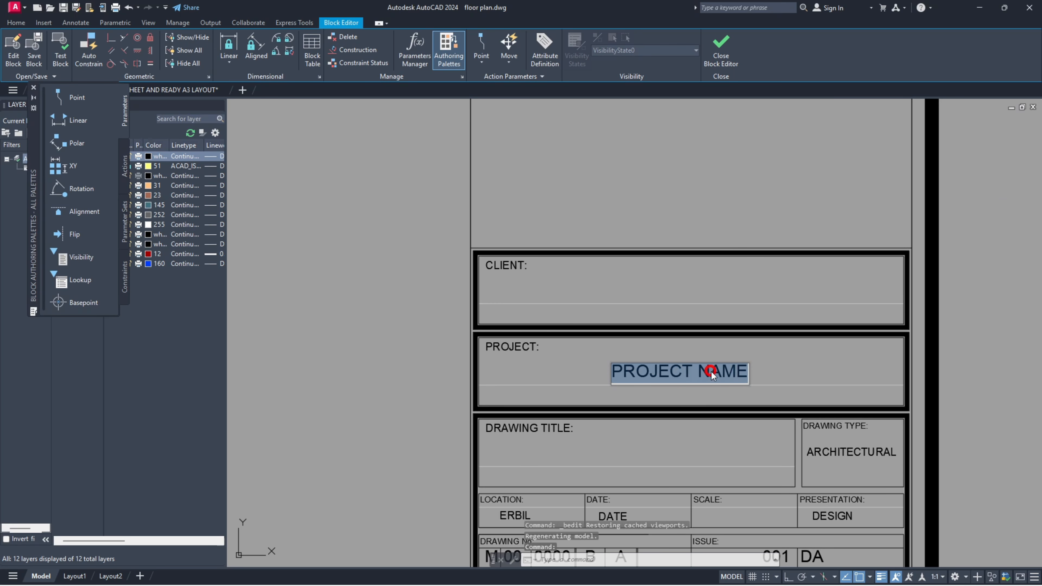
text(FLOOR)
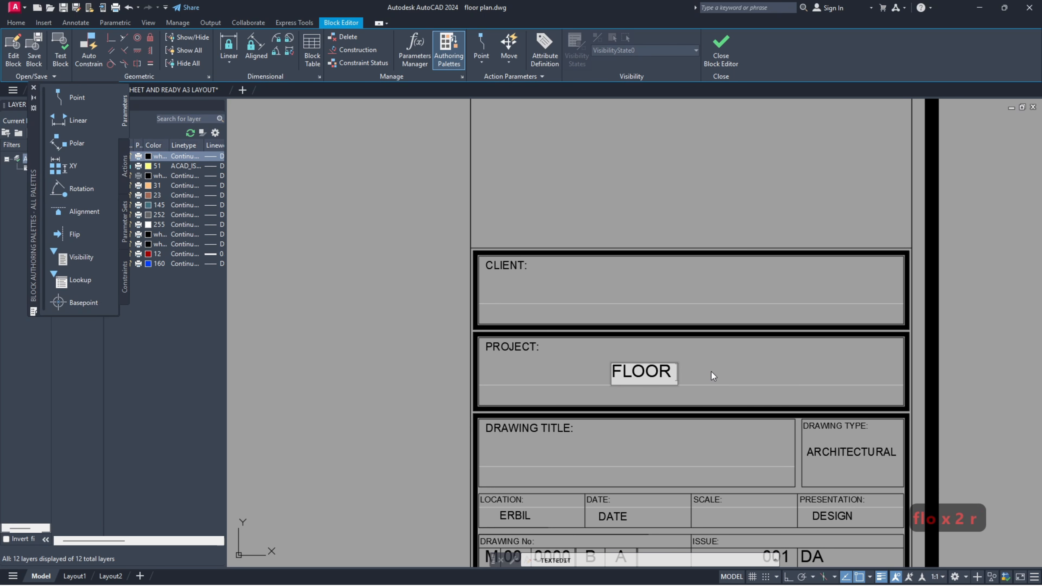
text( PLAN)
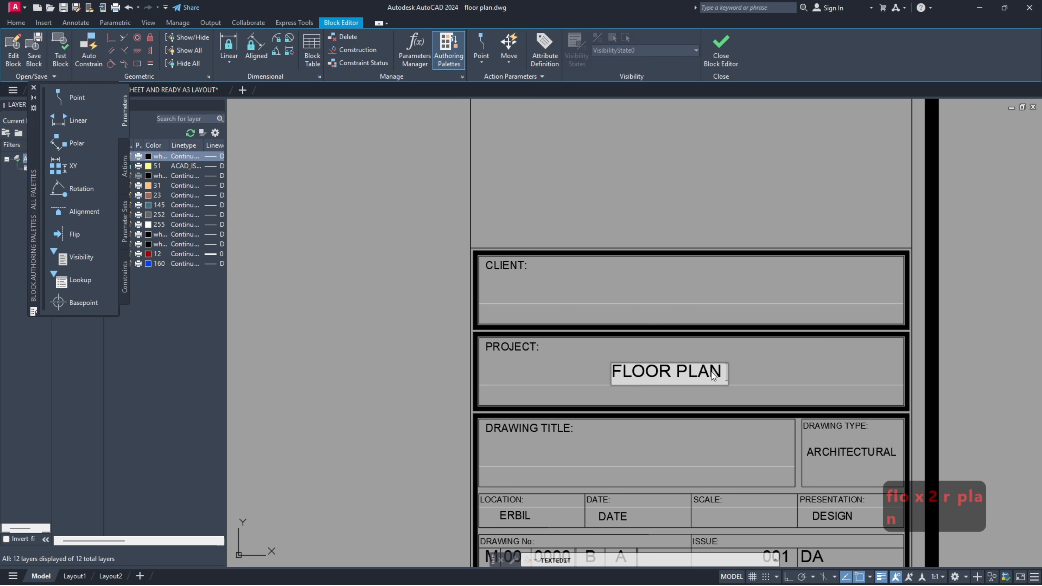
text( DRAWING)
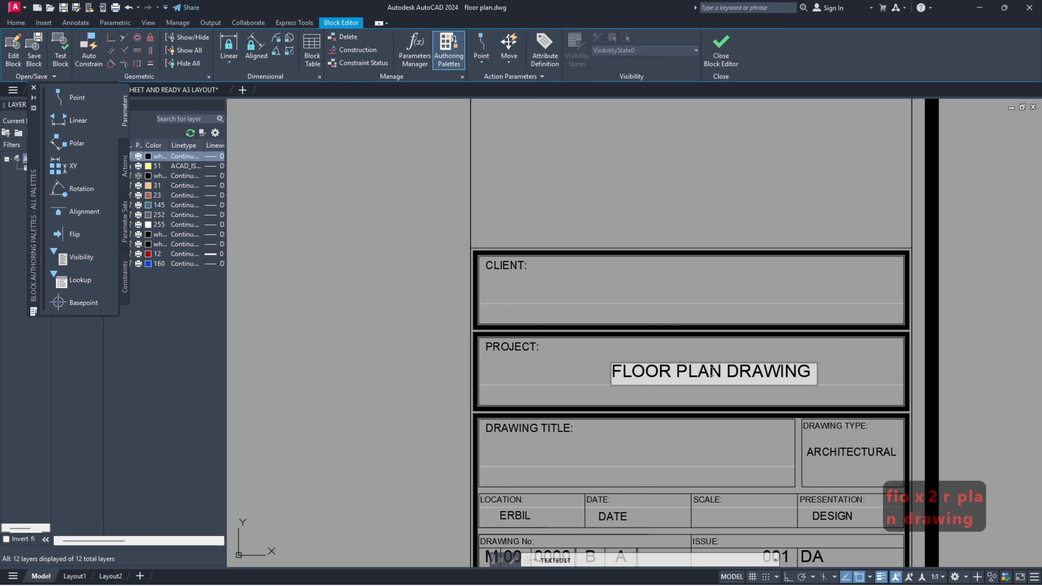
text( CA)
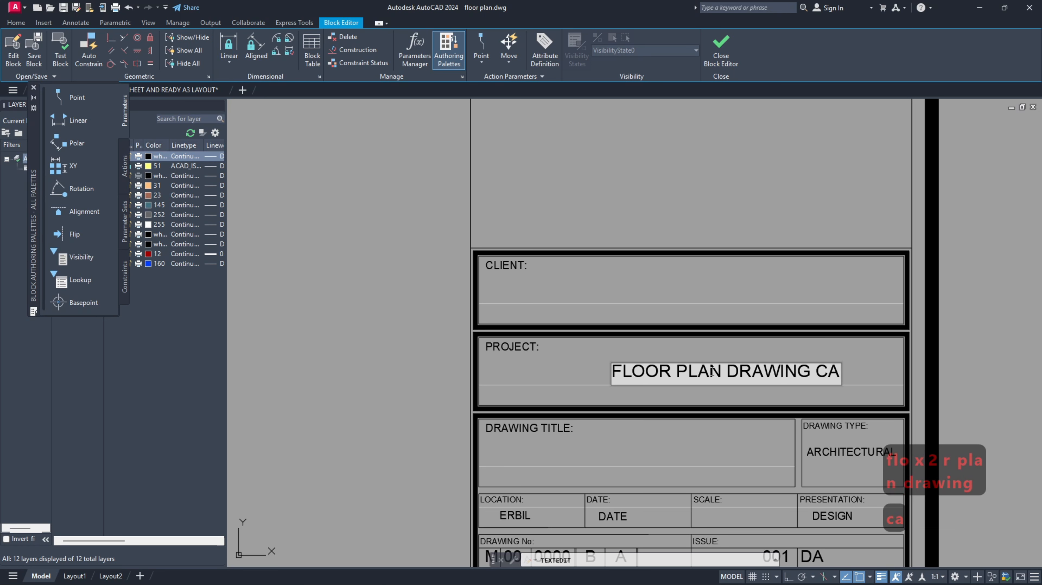
key(BackSpace)
key(BackSpace)
key(BackSpace)
key(BackSpace)
key(BackSpace)
key(BackSpace)
key(BackSpace)
key(BackSpace)
key(BackSpace)
key(BackSpace)
key(BackSpace)
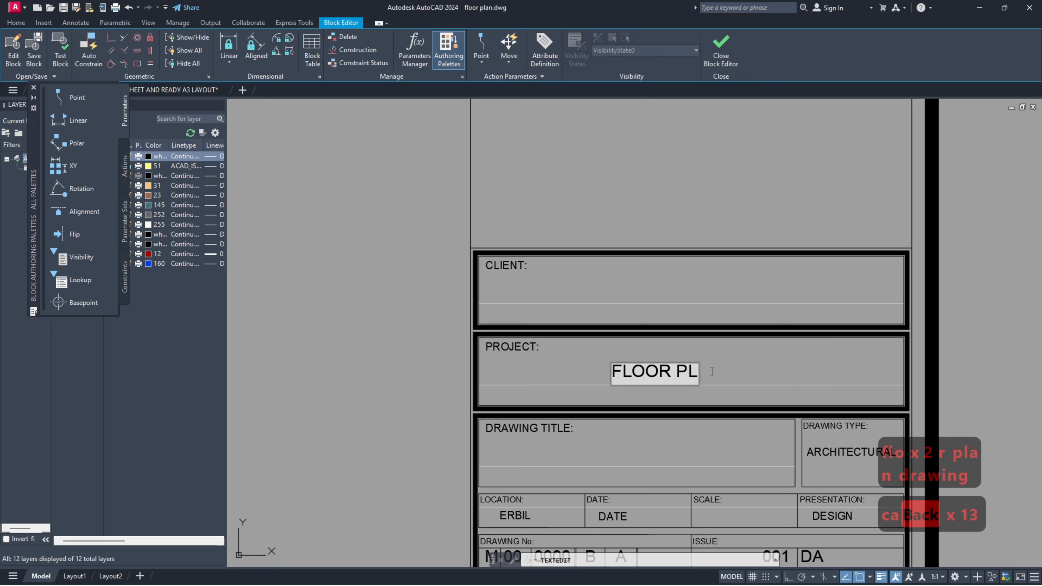
key(BackSpace)
key(BackSpace)
key(BackSpace)
key(BackSpace)
Step: Enter CABINET HOUSE as the project name in the title block and finish the text edit
text(CA)
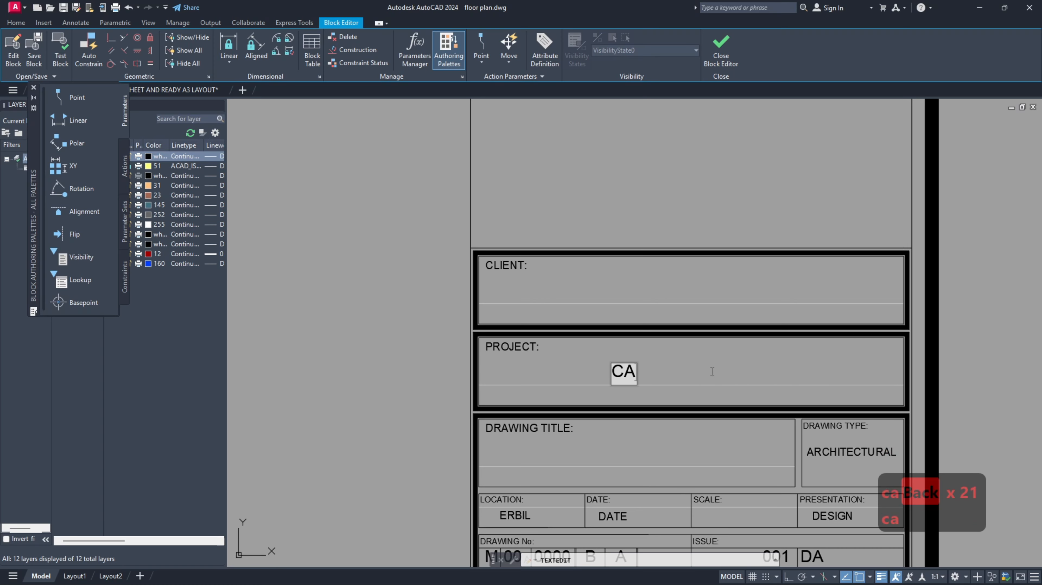
text(BINET HO)
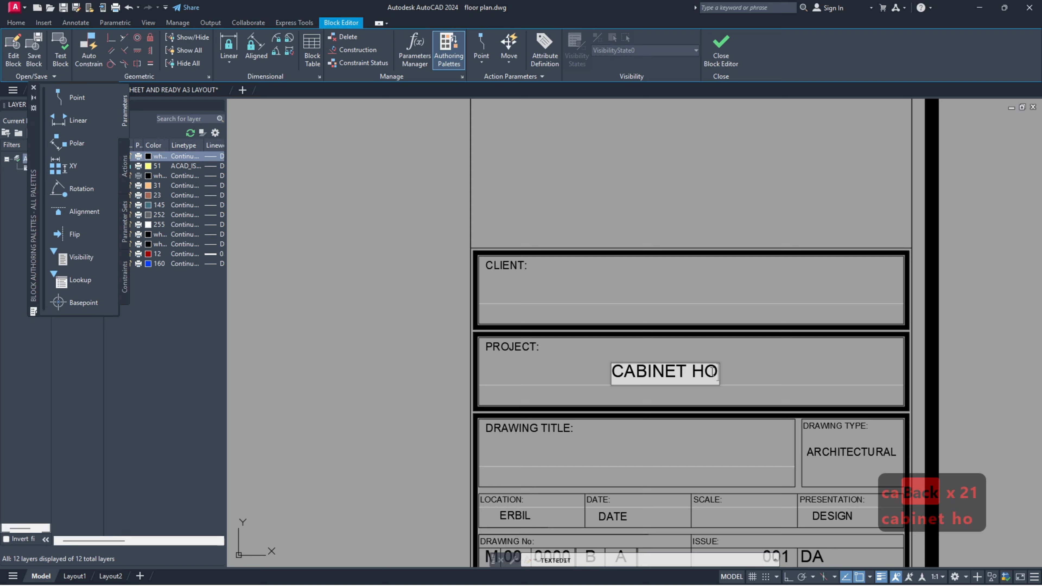
text(USE)
click(700, 297)
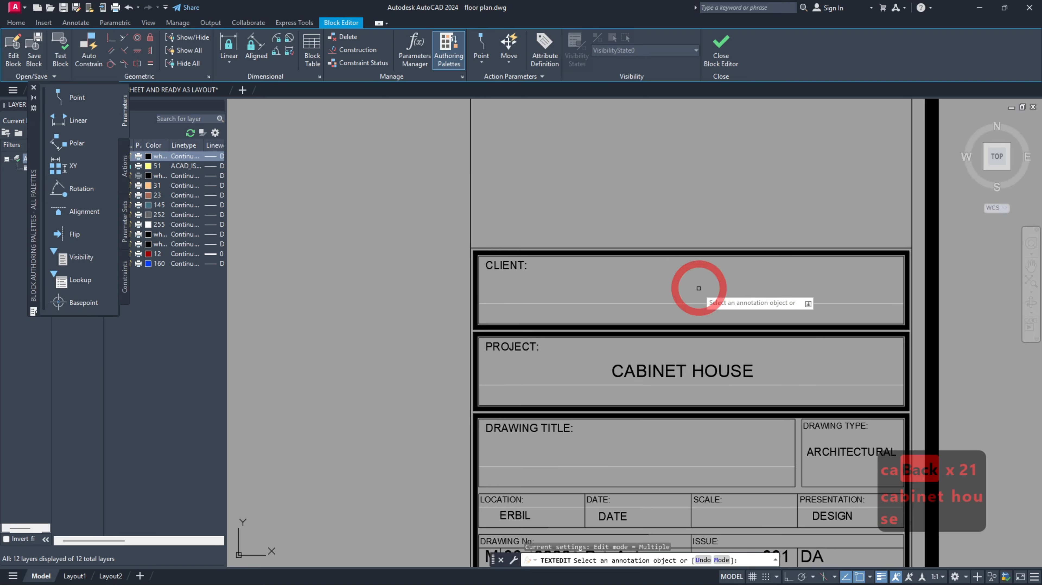
scroll(700, 295, down, 4)
key(Escape)
Step: Replace the DESIGNER NAME placeholder with the designer's full name and finish the text edit
scroll(660, 427, up, 4)
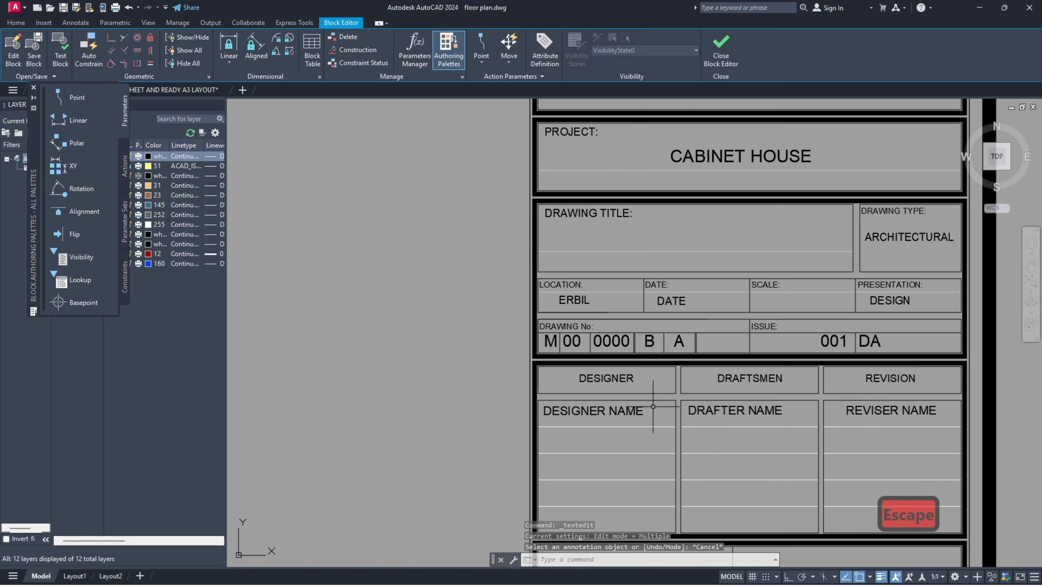
click(590, 413)
text(AL)
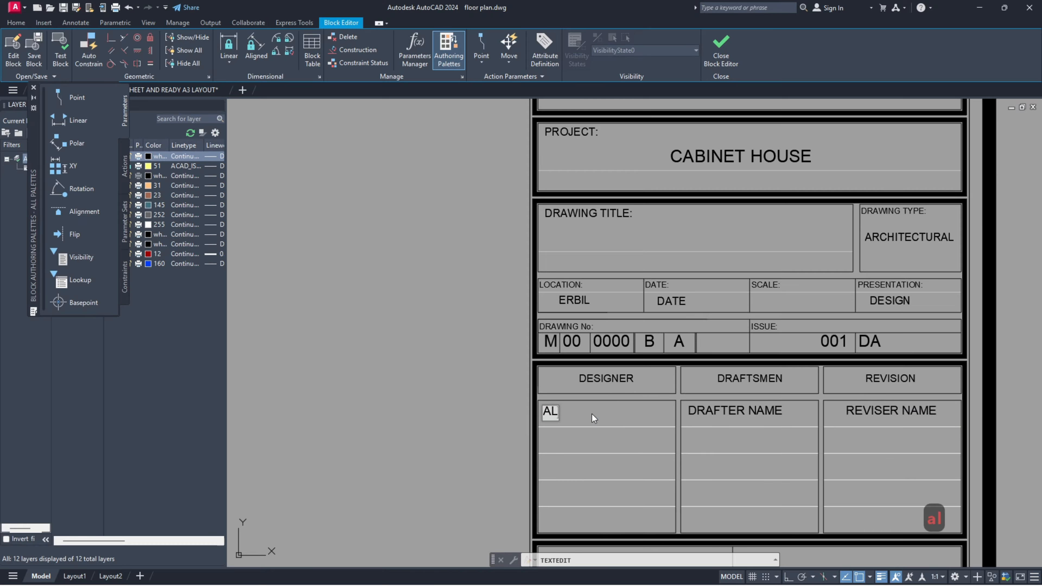
text(IN)
key(BackSpace)
text(RA)
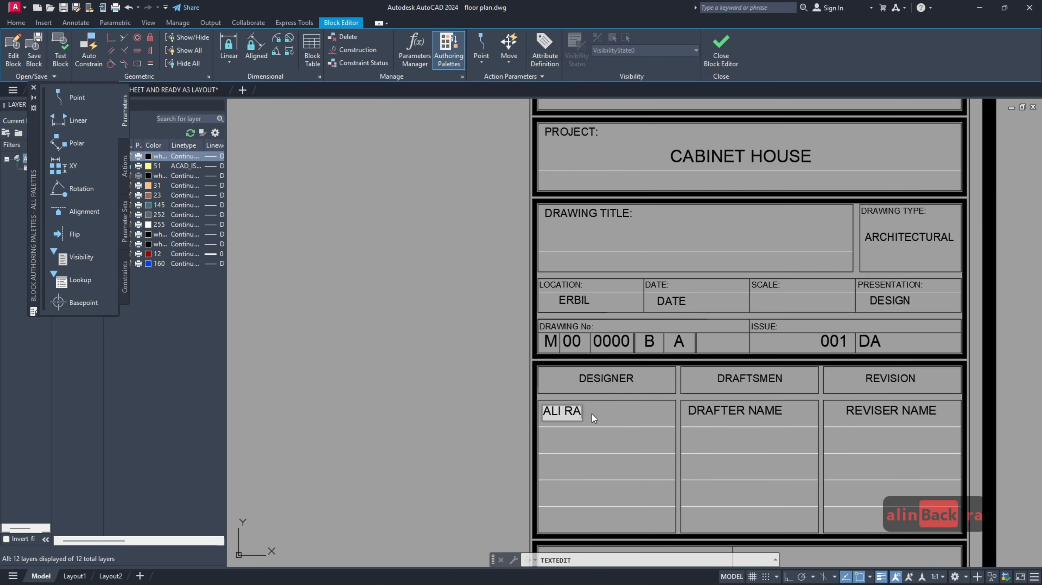
text(FAAT)
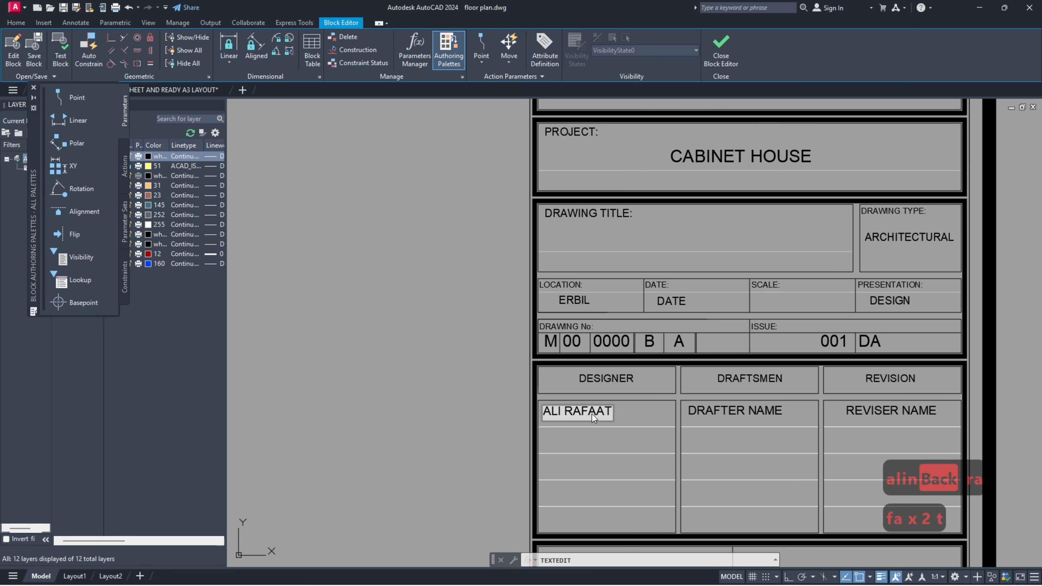
click(766, 225)
key(Escape)
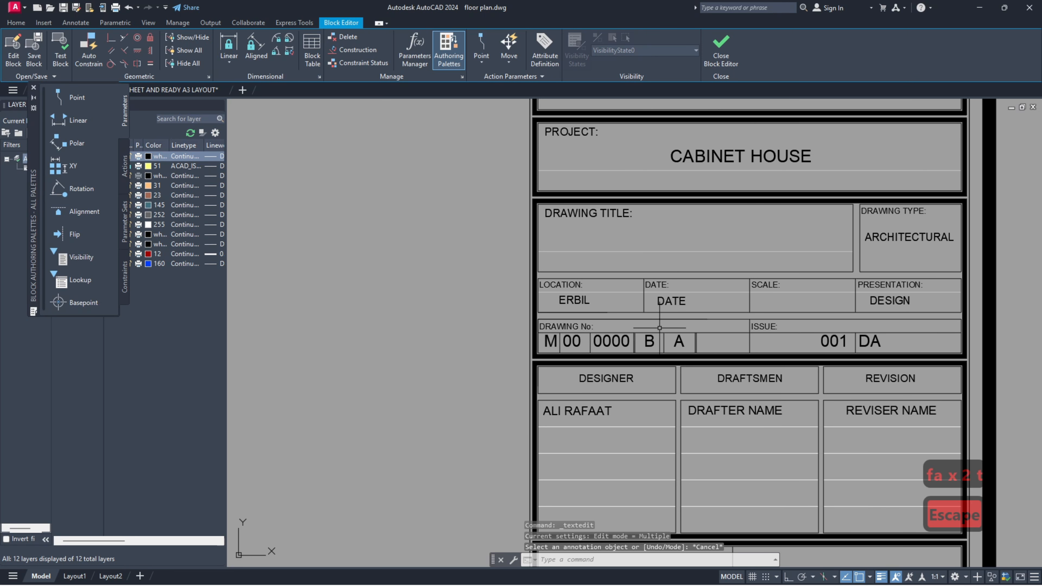
Step: Close the Block Editor and save the changes to the TITLE block
scroll(659, 329, down, 4)
scroll(653, 438, up, 2)
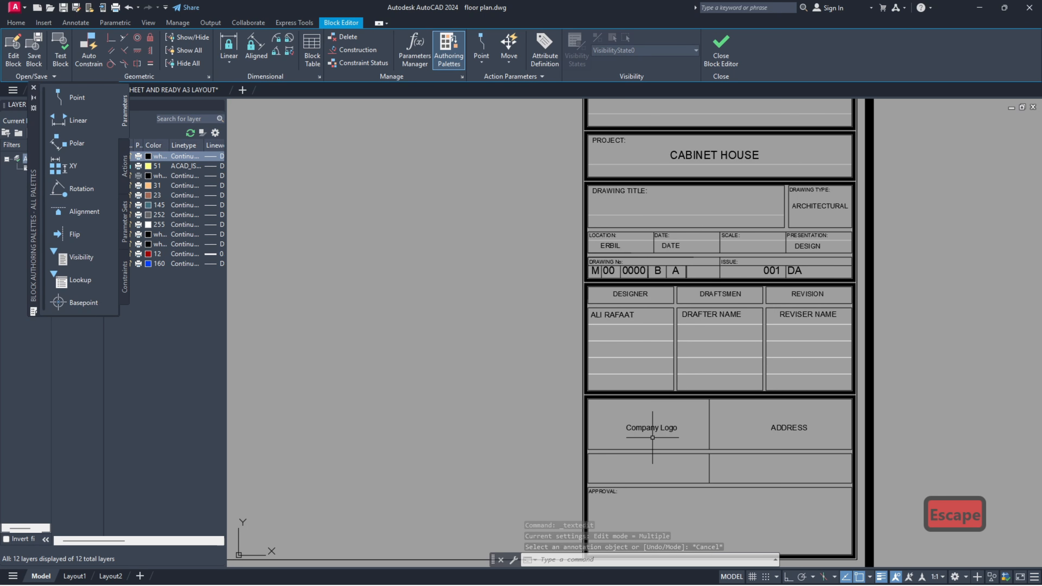
scroll(779, 416, down, 6)
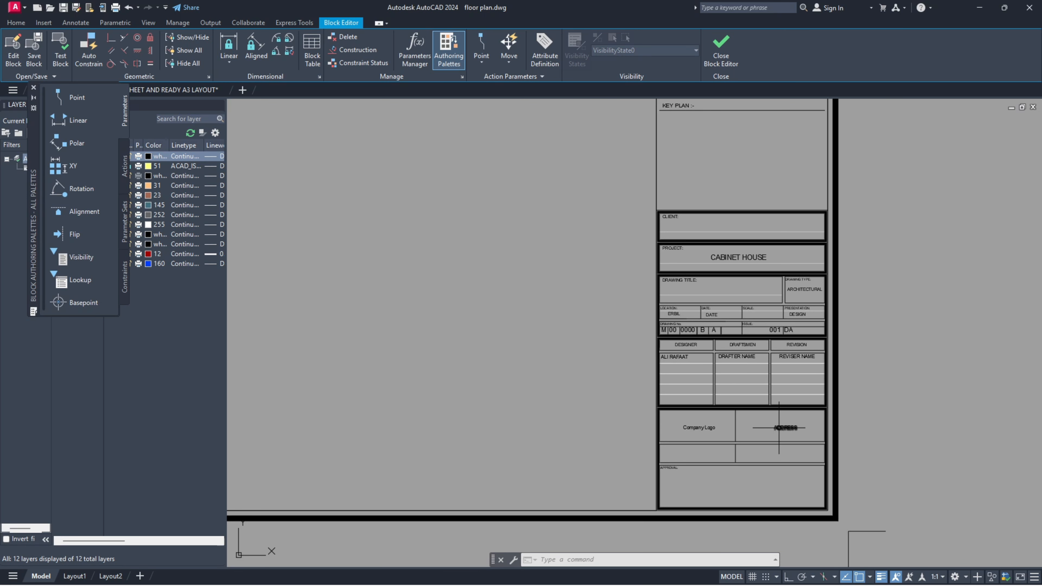
click(721, 47)
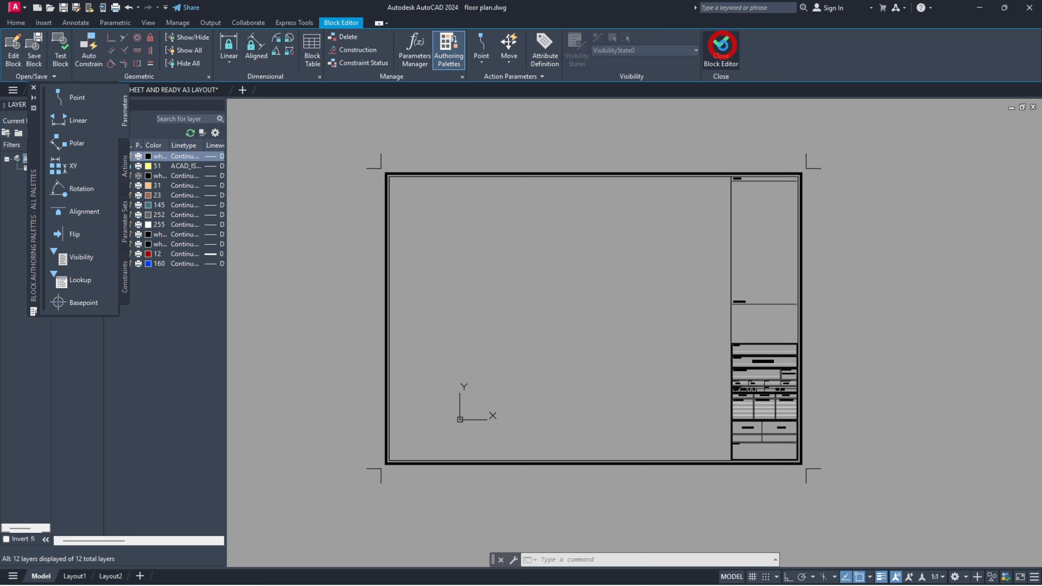
click(481, 275)
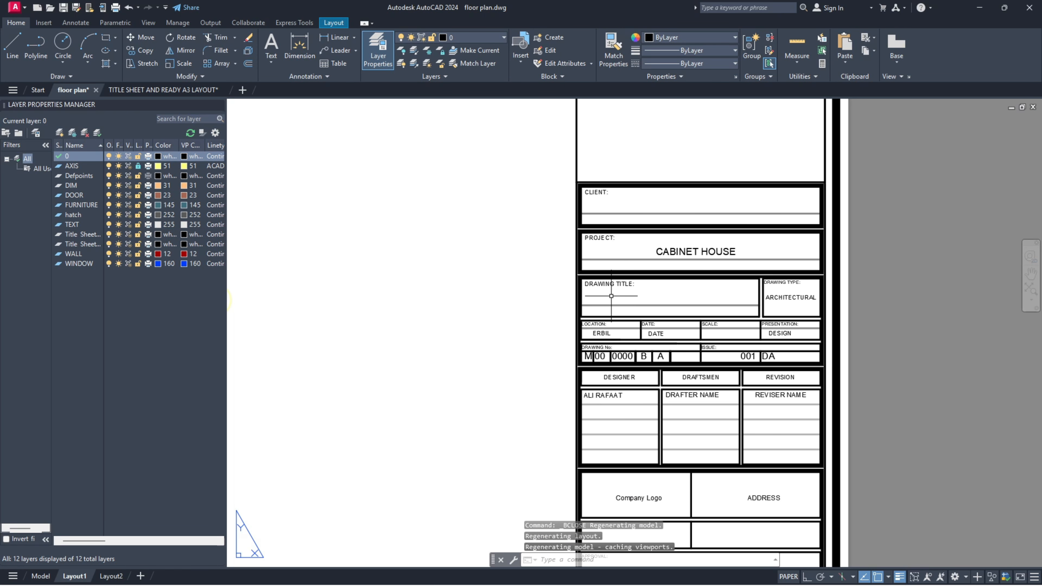
Step: Add the single-line text GROUND FLOOR PLAN under the DRAWING TITLE label, with height 40 and rotation 0
text(text)
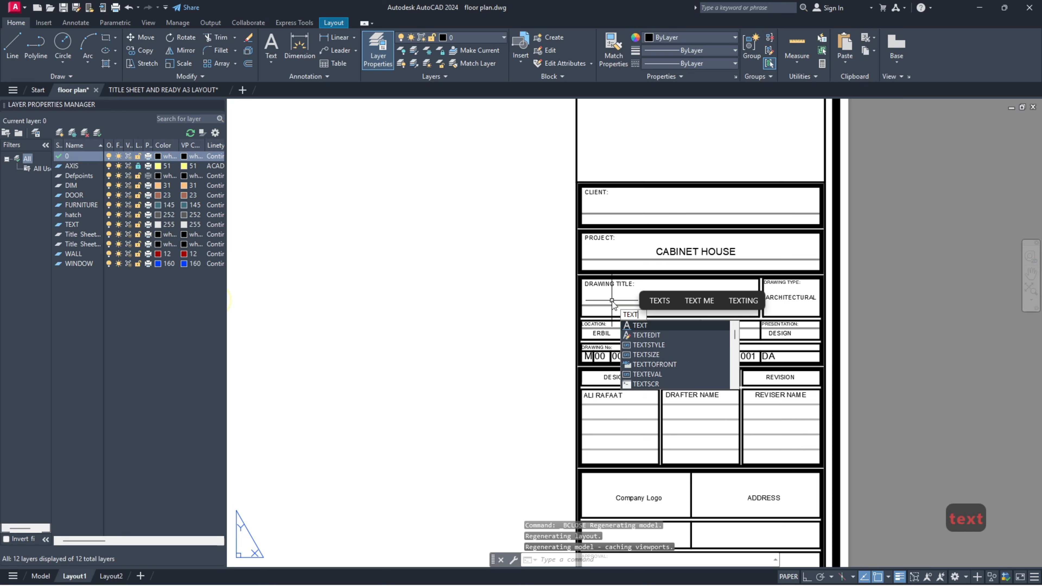
key(Return)
scroll(599, 299, up, 2)
click(596, 302)
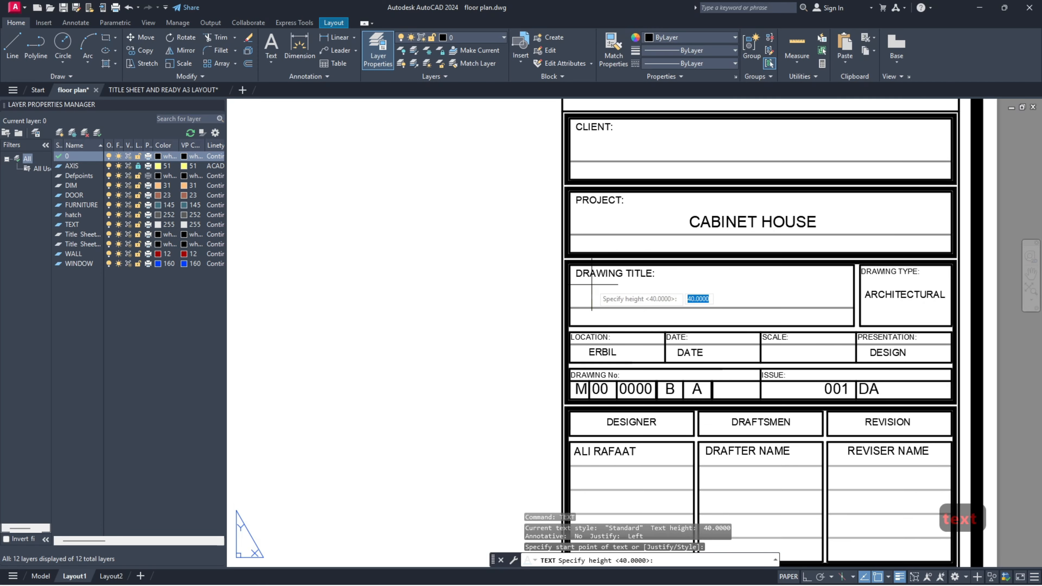
key(Return)
text(0)
key(Return)
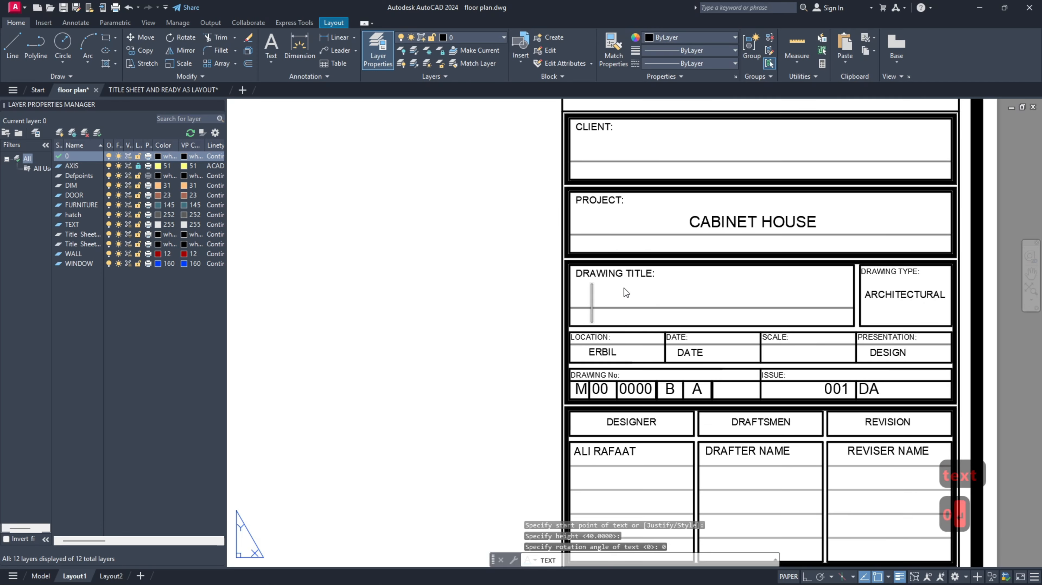
text(GROUN)
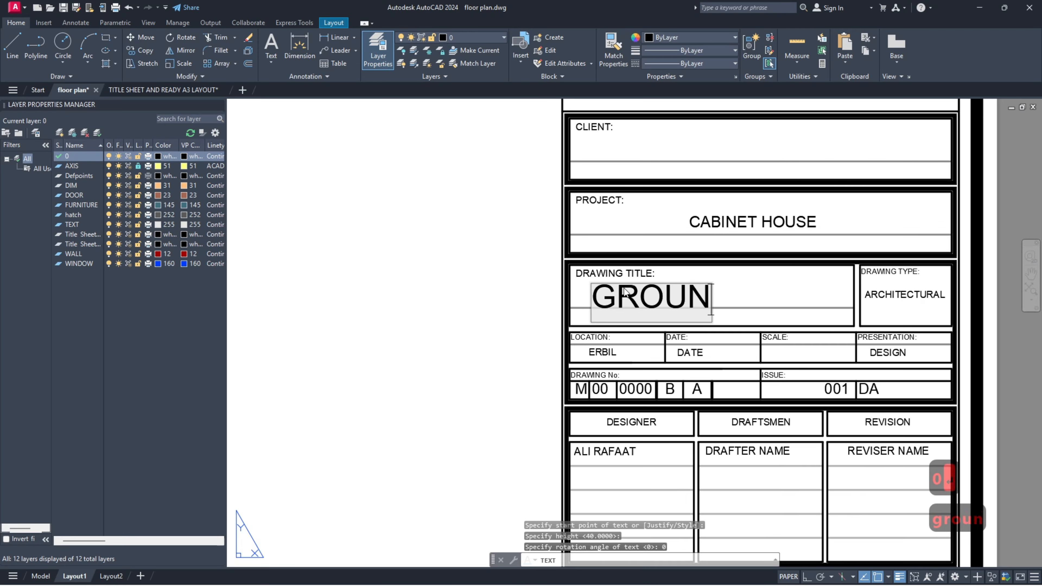
text(D FLOOR)
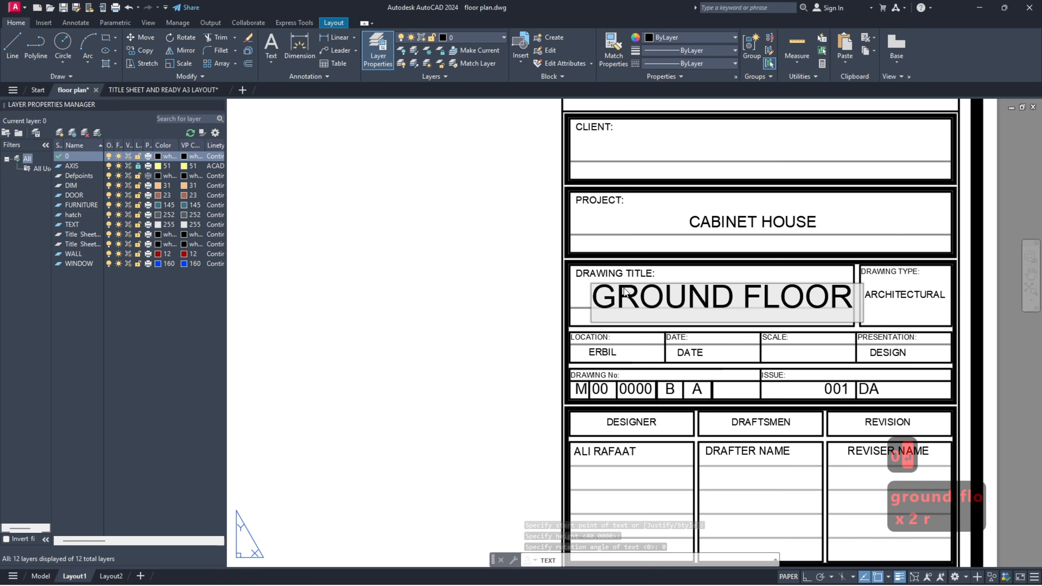
text( PLAN)
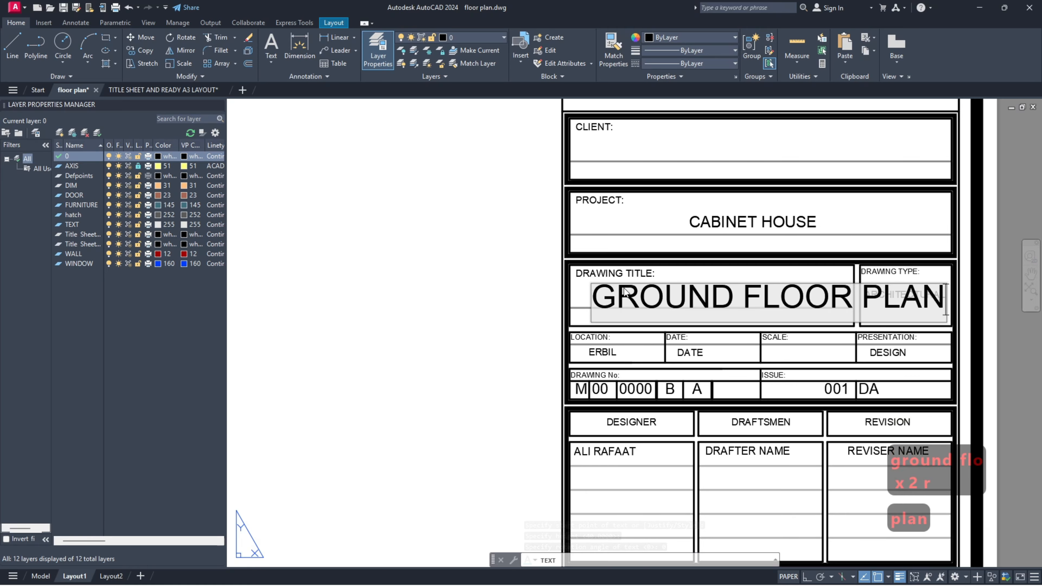
click(510, 275)
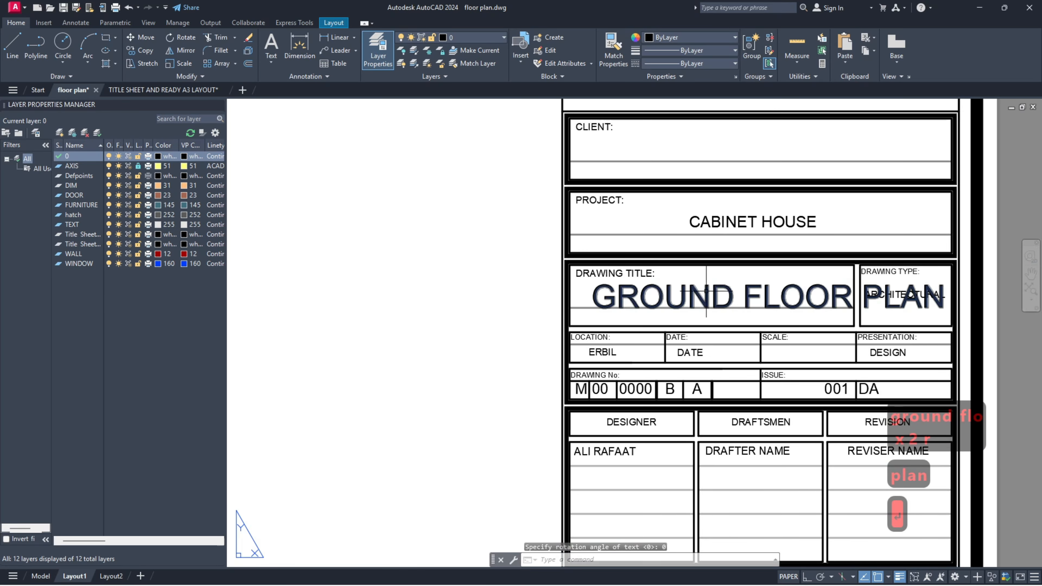
key(Return)
Step: Scale the GROUND FLOOR PLAN text down from its start point to fit inside the drawing title cell
text(sc)
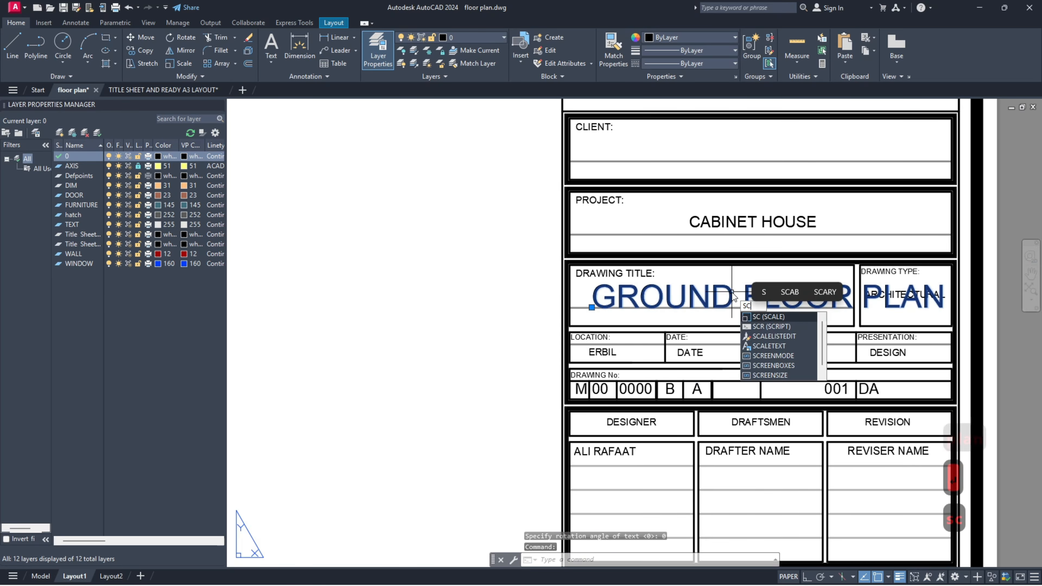
key(Return)
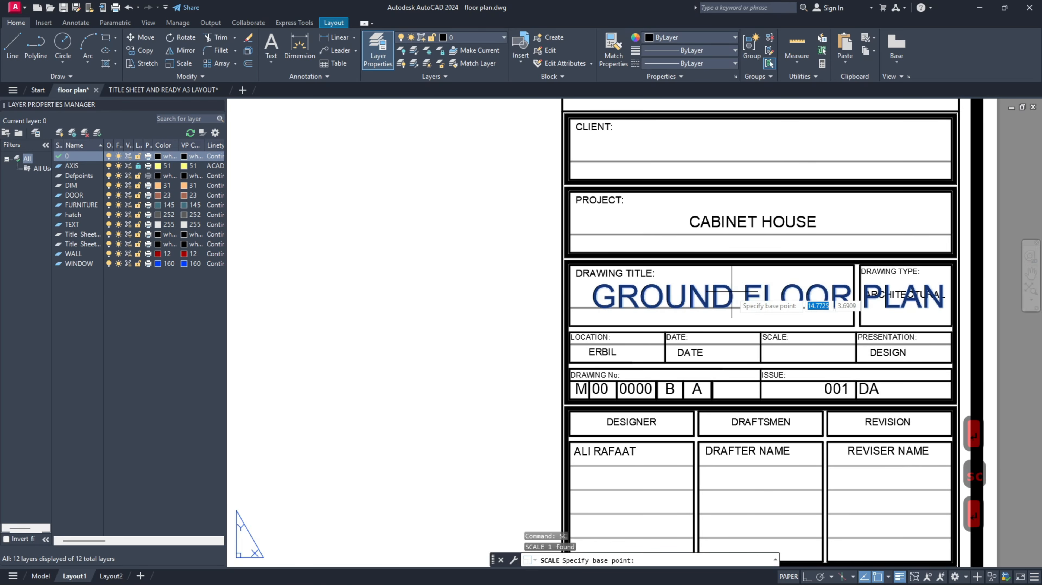
click(595, 308)
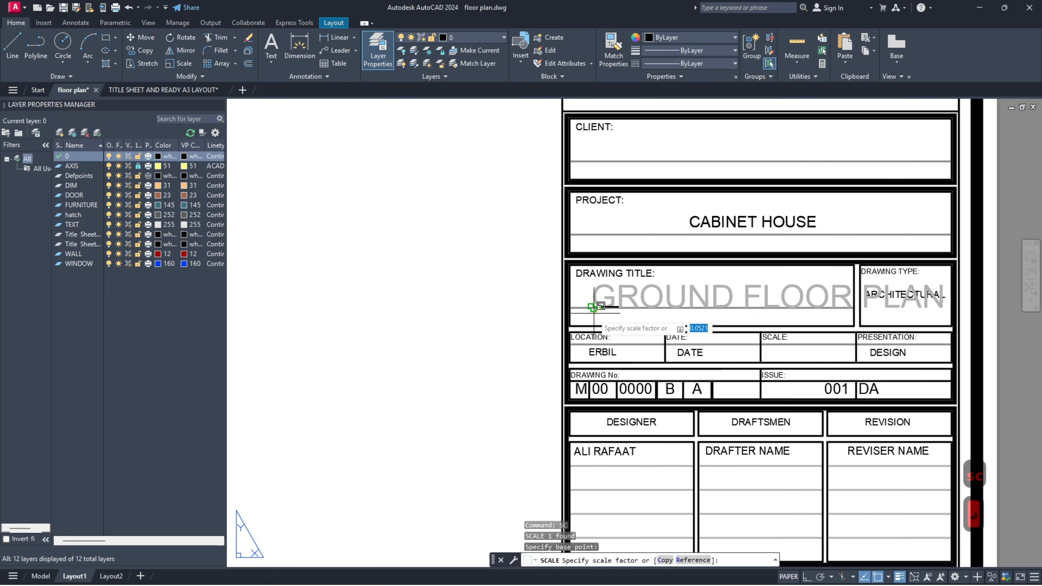
click(495, 347)
scroll(845, 334, down, 2)
scroll(845, 335, down, 3)
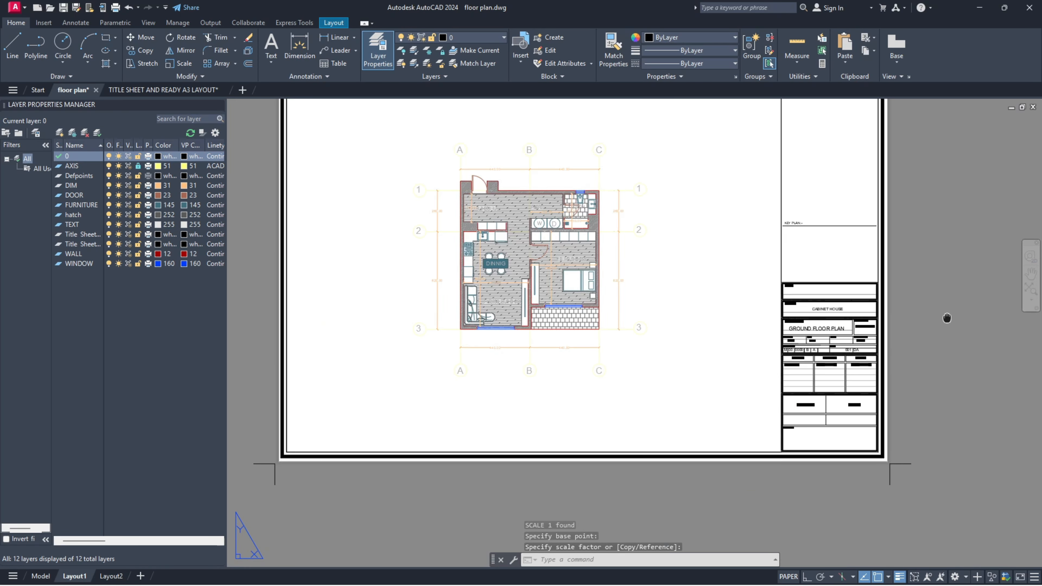
scroll(887, 359, down, 1)
middle_drag(887, 358, 800, 319)
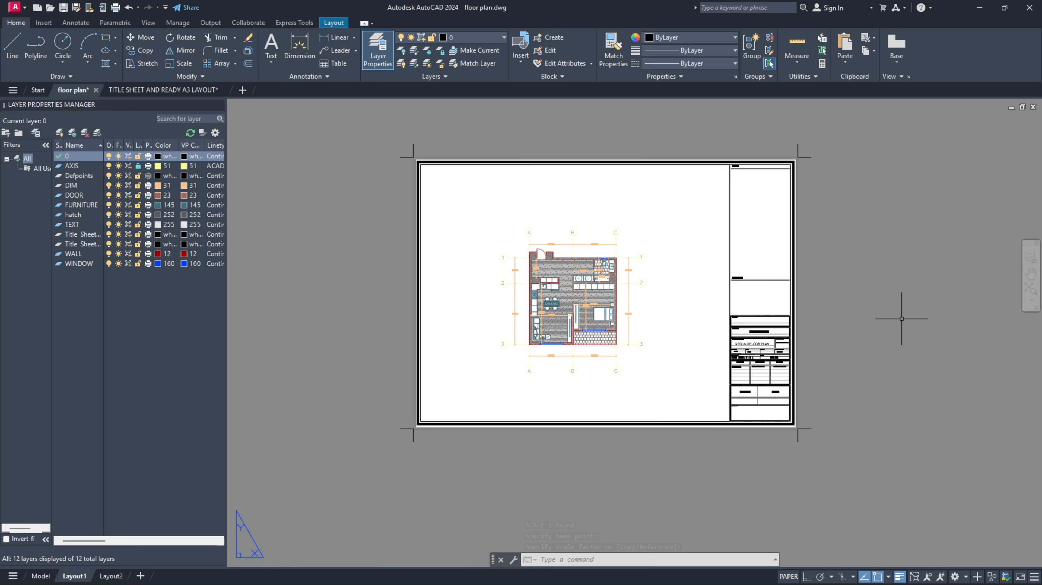